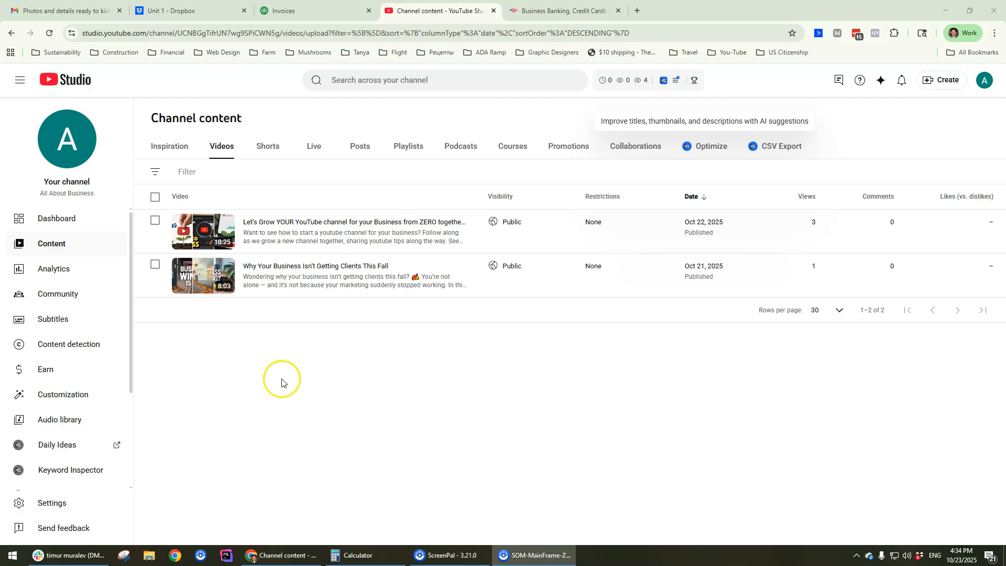
pyautogui.click(464, 556)
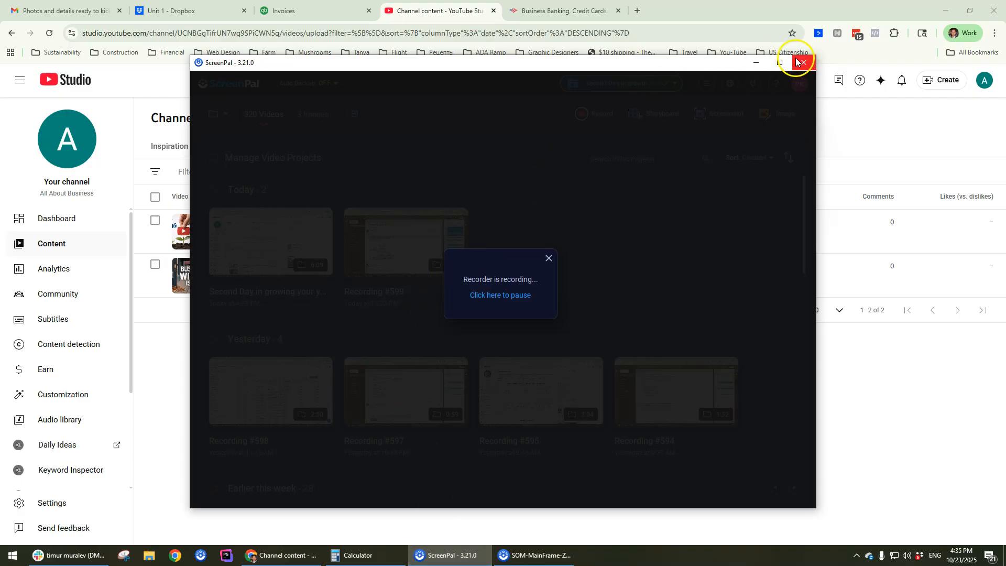
pyautogui.click(763, 61)
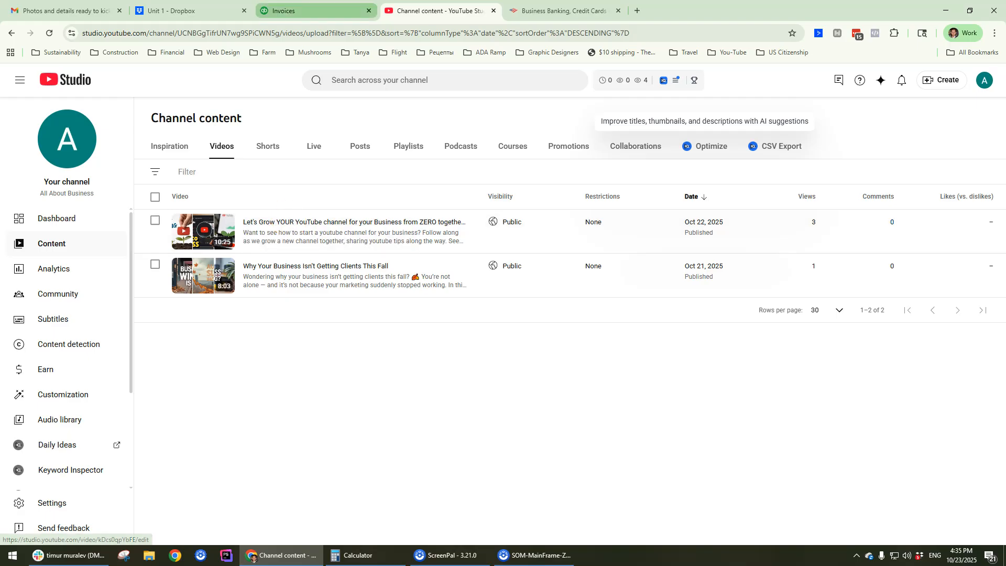
# Switch to File Explorer and select the "Second Day in growing your youtube channel for your business" video in the Desktop's Business Videos folder.
pyautogui.click(150, 554)
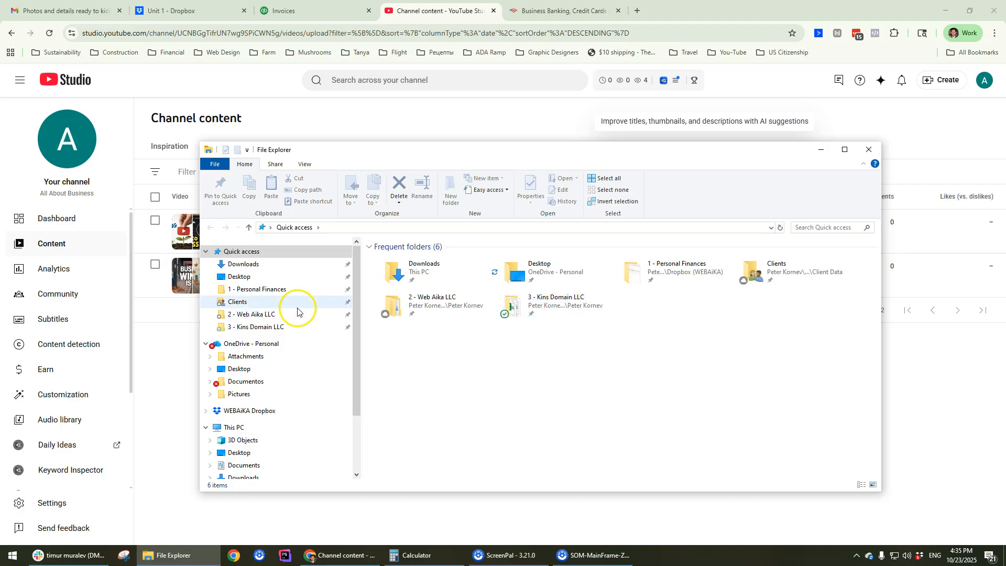
pyautogui.click(243, 278)
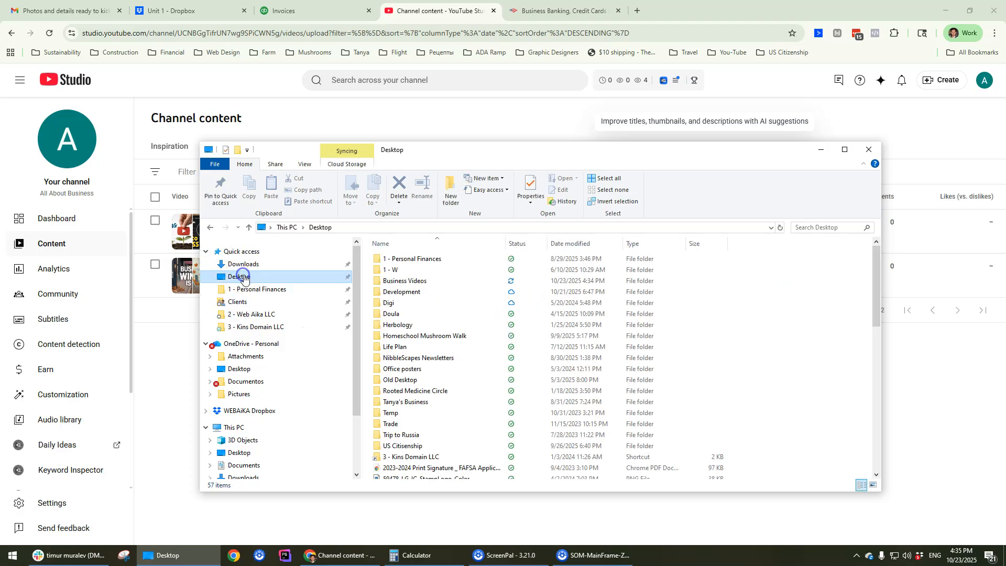
pyautogui.doubleClick(406, 281)
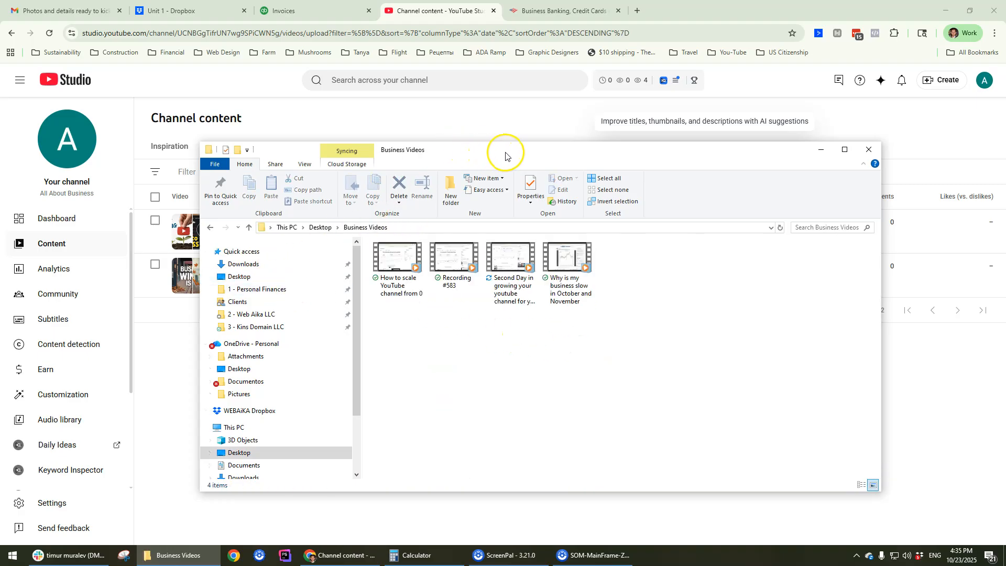
pyautogui.moveTo(505, 155); pyautogui.dragTo(413, 202)
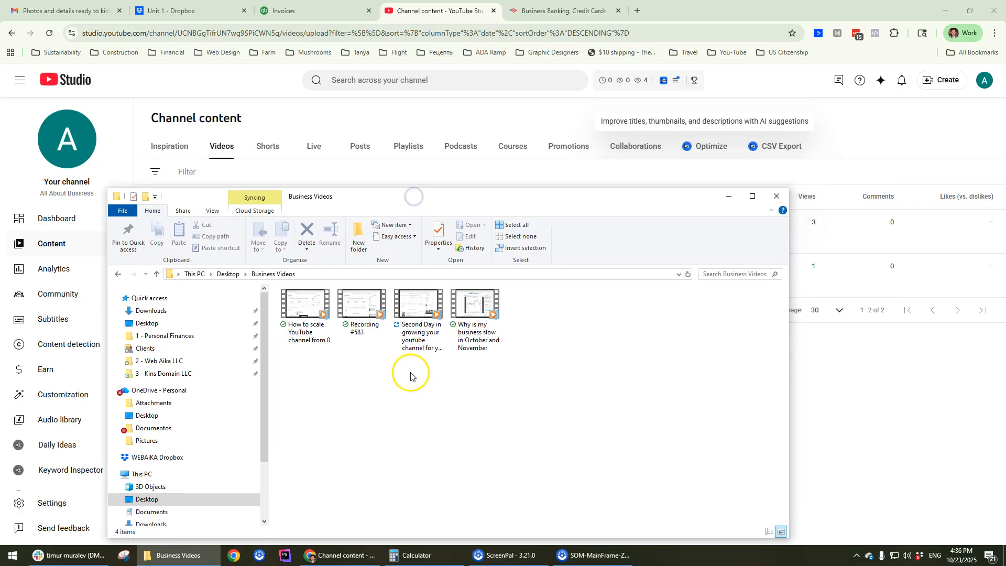
pyautogui.click(409, 343)
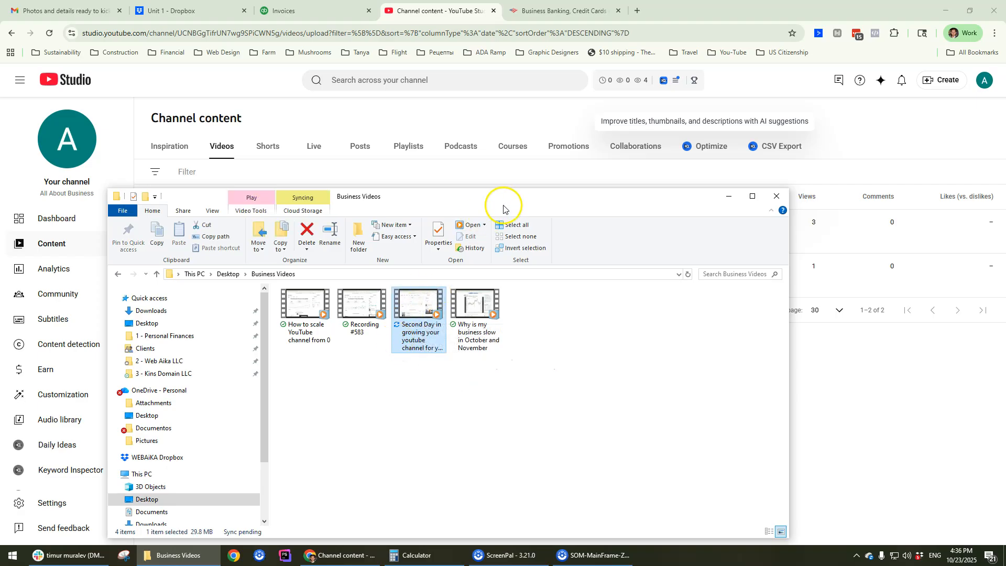
pyautogui.moveTo(502, 199); pyautogui.dragTo(0, 208)
pyautogui.click(9, 205)
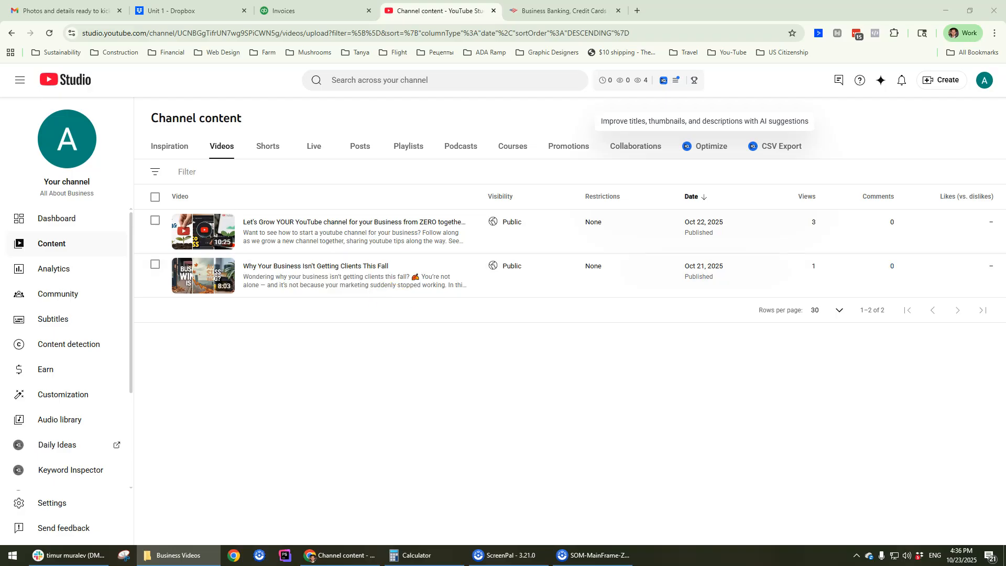
pyautogui.moveTo(1005, 209); pyautogui.dragTo(558, 218)
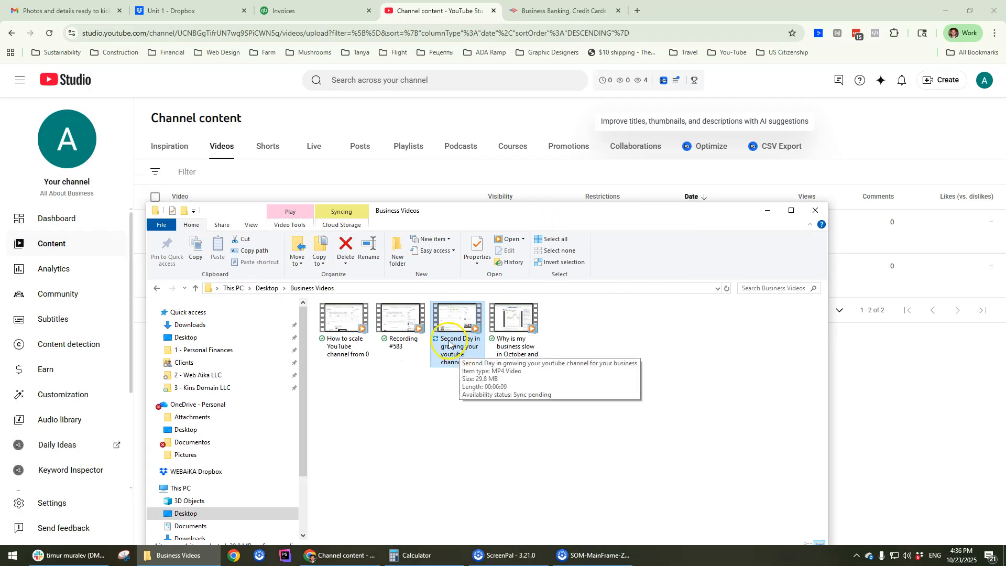
pyautogui.moveTo(557, 212); pyautogui.dragTo(0, 158)
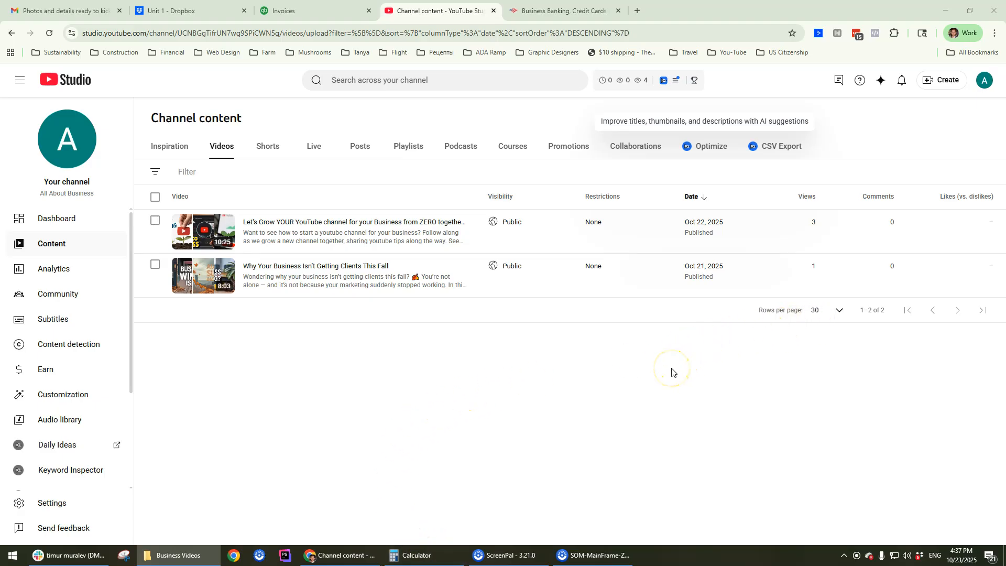
pyautogui.moveTo(204, 285)
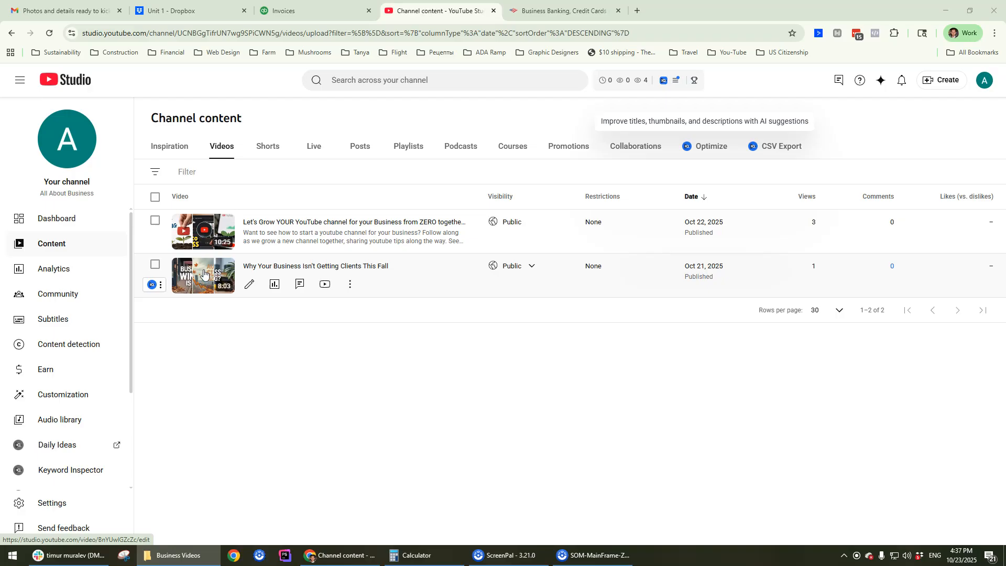
pyautogui.moveTo(224, 236)
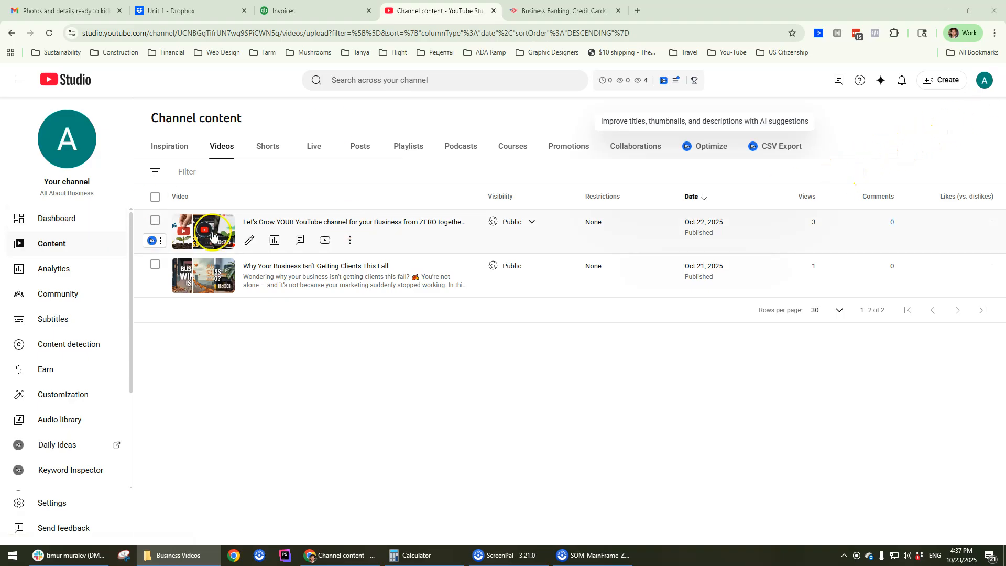
pyautogui.moveTo(341, 285)
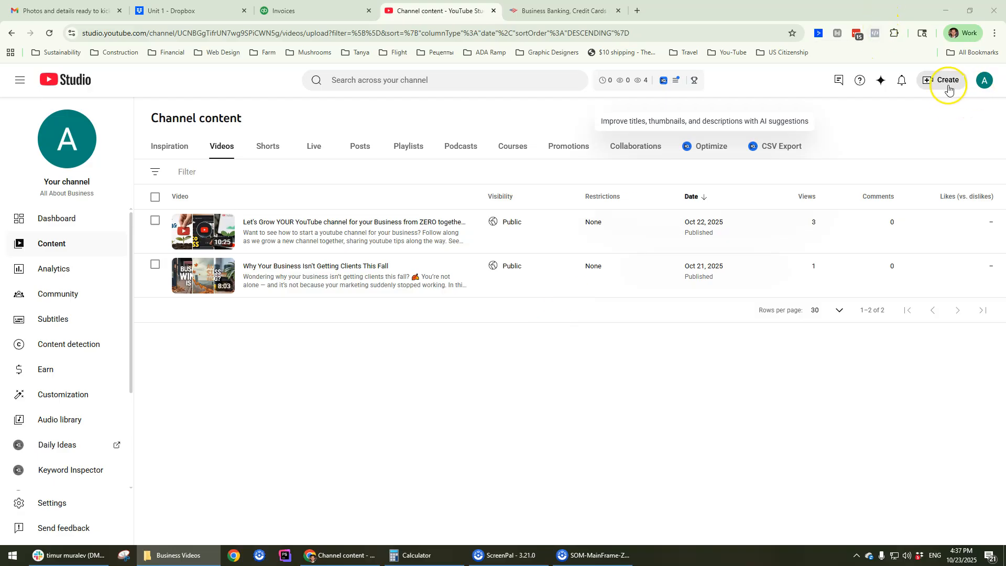
# Upload the "Second Day in growing your youtube channel for your business" video from the Business Videos folder to the YouTube Studio channel.
pyautogui.moveTo(1005, 234); pyautogui.dragTo(274, 187)
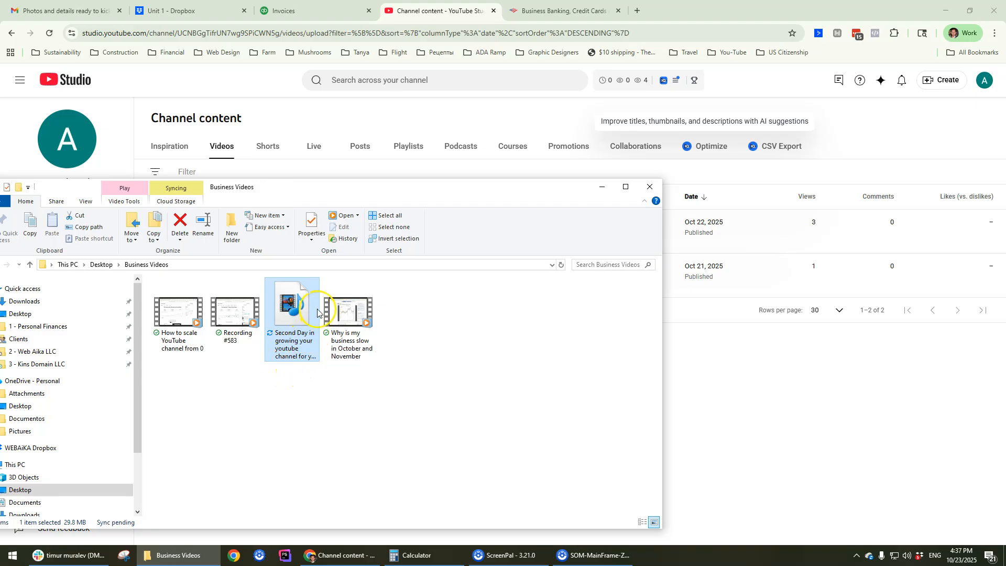
pyautogui.click(303, 356)
pyautogui.moveTo(411, 188); pyautogui.dragTo(0, 170)
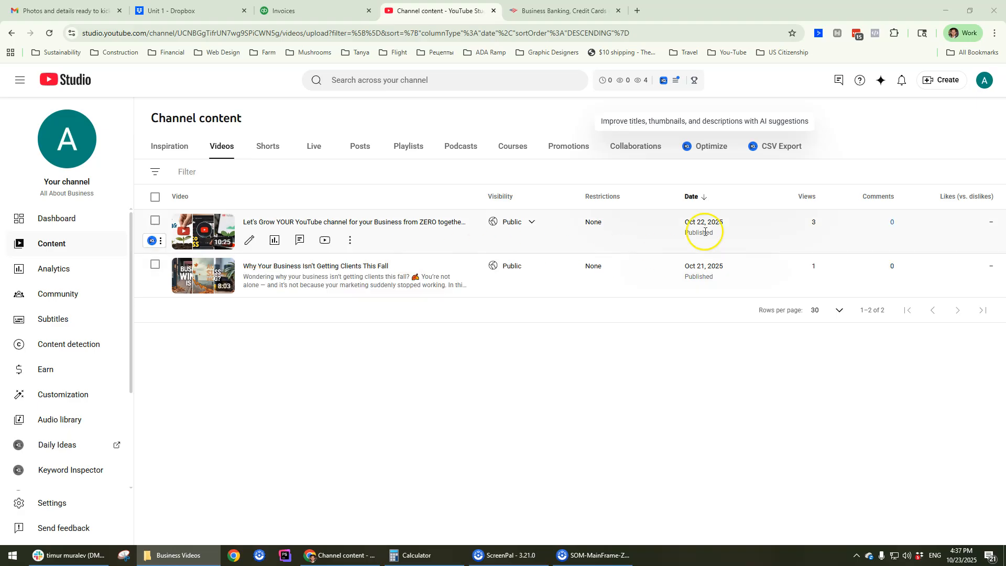
pyautogui.click(933, 86)
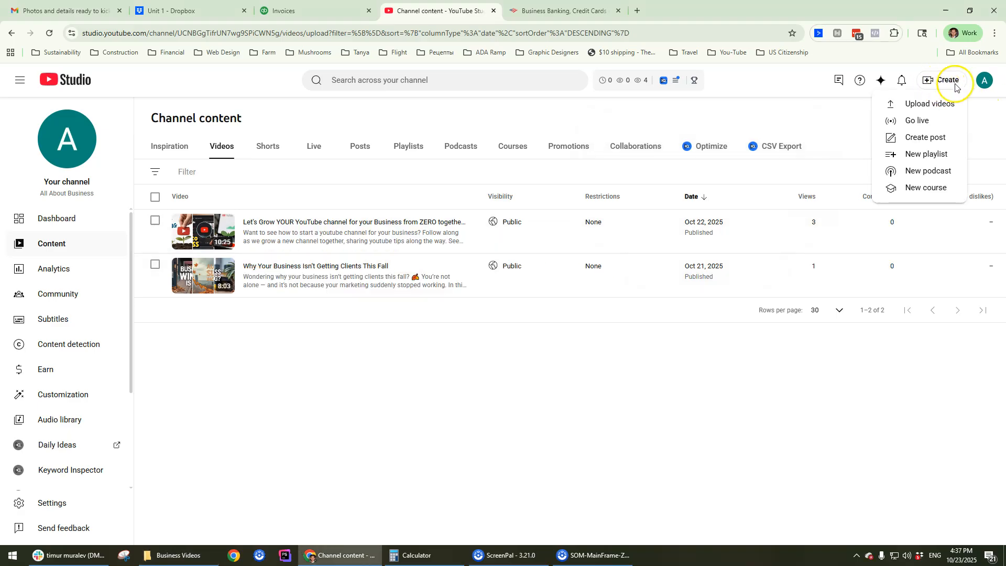
pyautogui.click(927, 106)
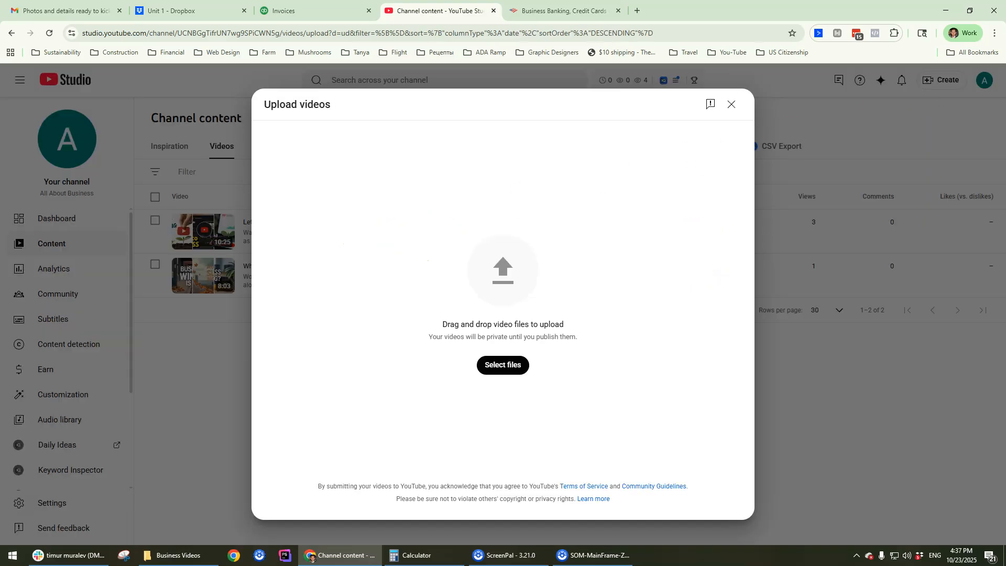
pyautogui.hotkey('alt', 'Tab')
pyautogui.moveTo(11, 210); pyautogui.dragTo(548, 291)
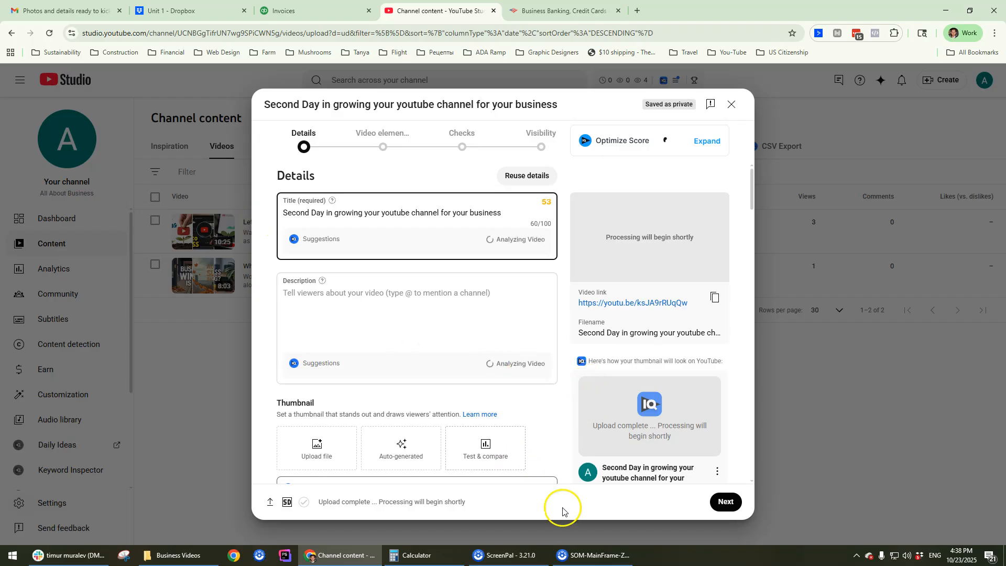
# Search for "screen pal" in a new browser tab and open the ScreenPal website.
pyautogui.moveTo(590, 564)
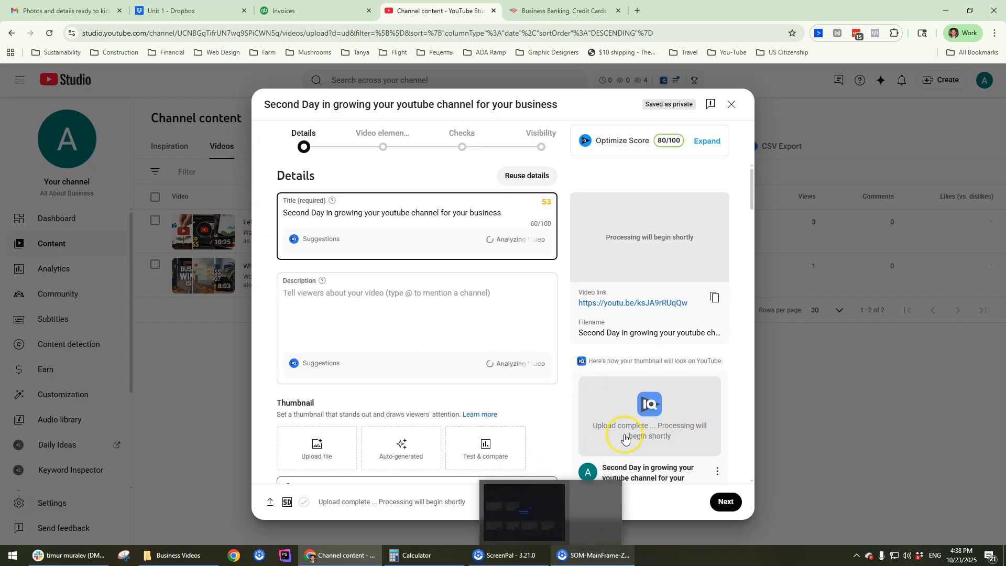
pyautogui.click(637, 11)
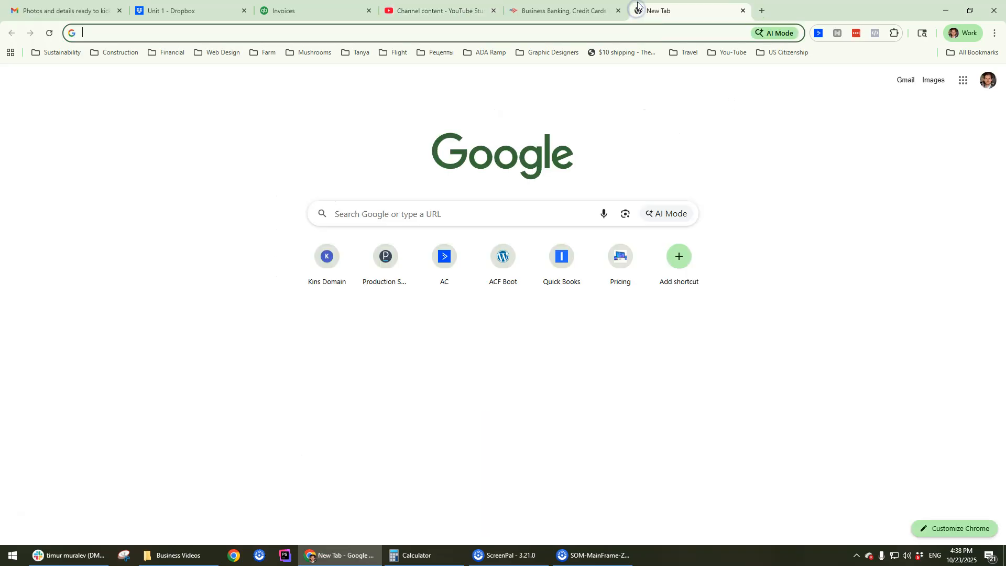
pyautogui.write('sc')
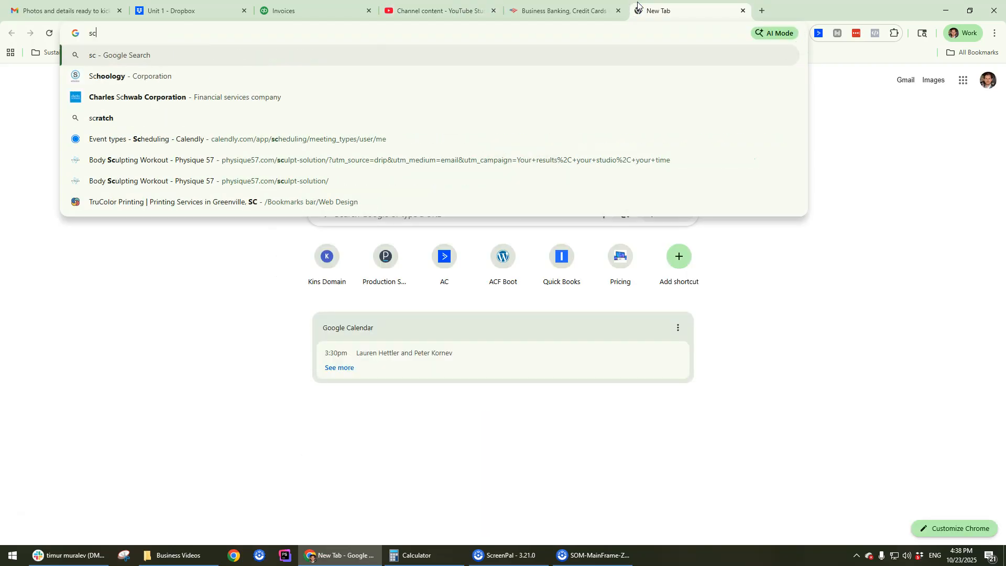
pyautogui.press('BackSpace')
pyautogui.press('BackSpace')
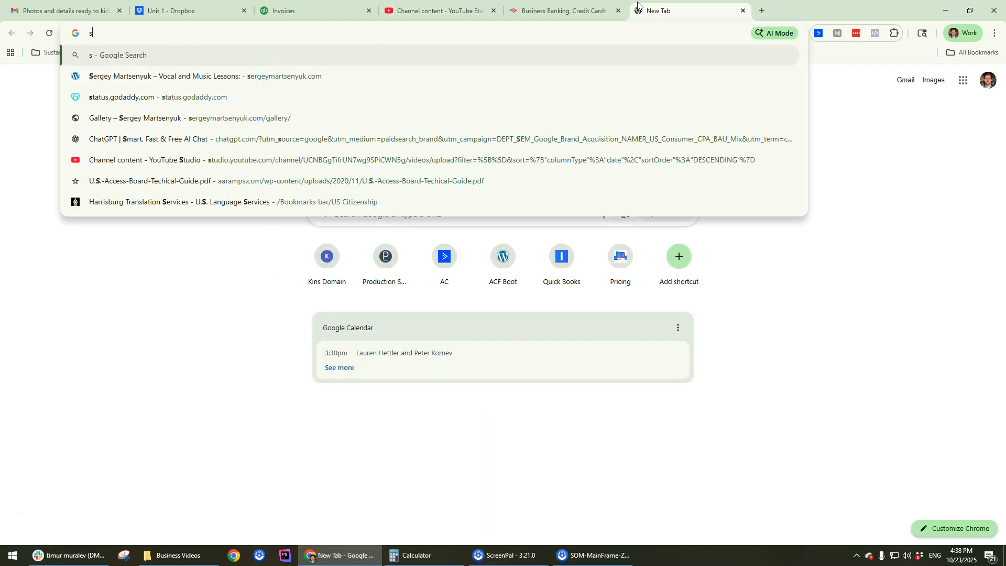
pyautogui.write('screen pal')
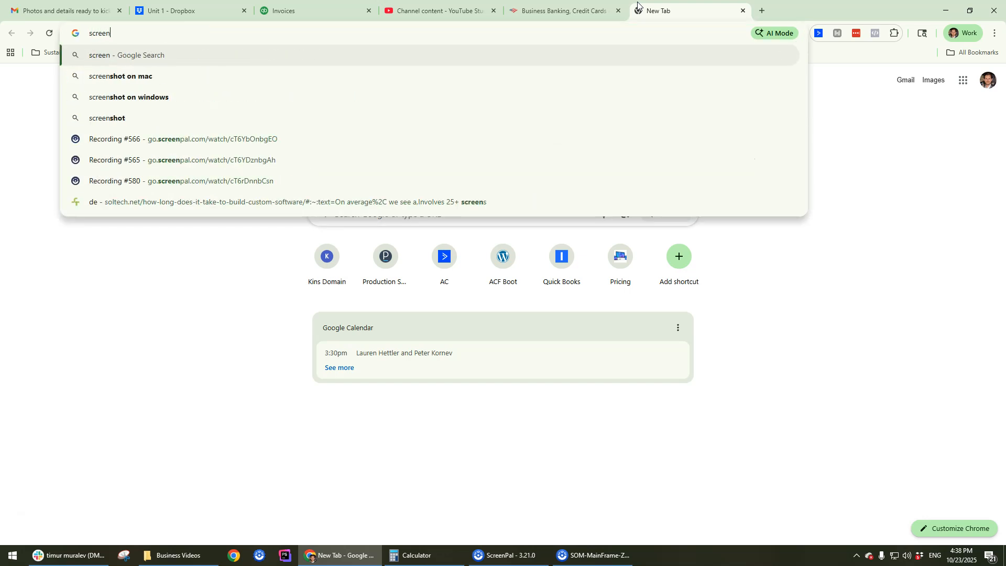
pyautogui.press('Return')
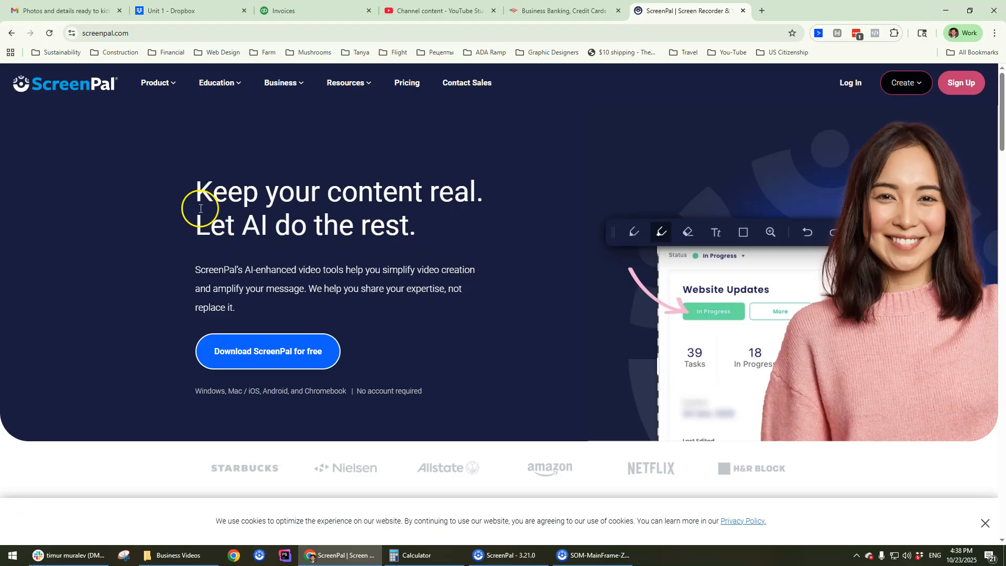
# Look over ScreenPal's homepage and pricing plans, and return to its homepage.
pyautogui.scroll(-7, 269, 210)
pyautogui.scroll(7, 259, 214)
pyautogui.click(407, 83)
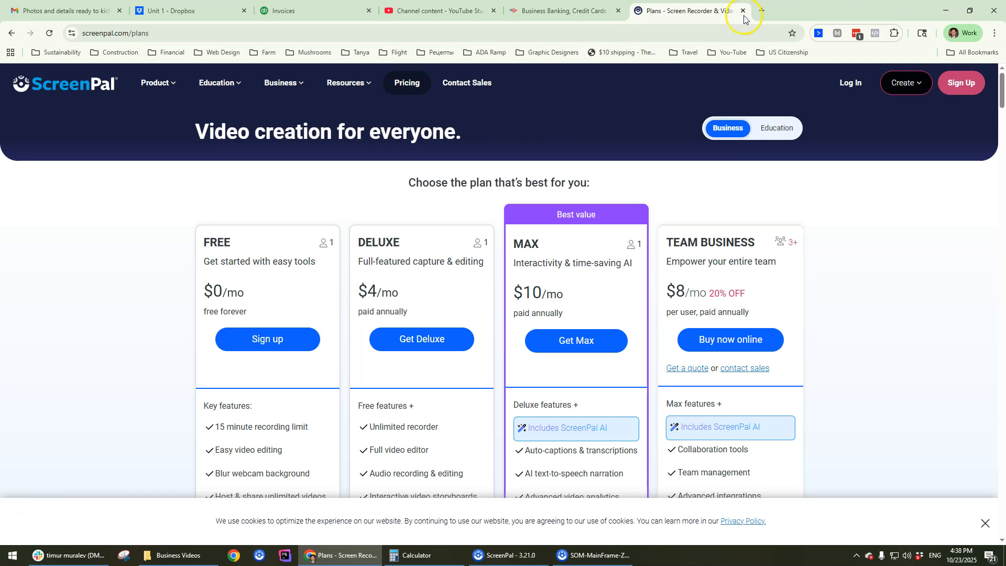
pyautogui.click(23, 82)
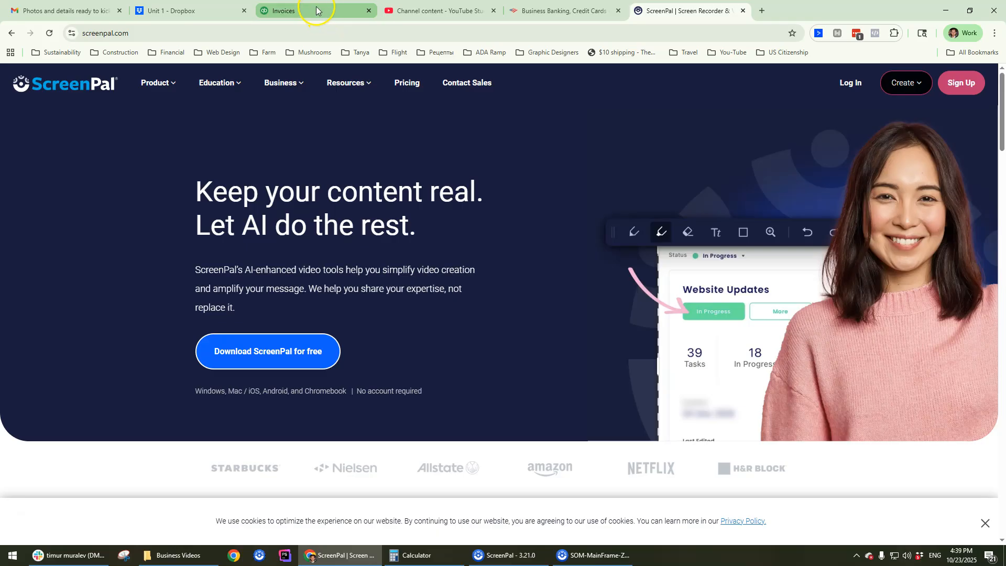
# Search for vidIQ in a new browser tab and open its pricing plans page.
pyautogui.moveTo(316, 11)
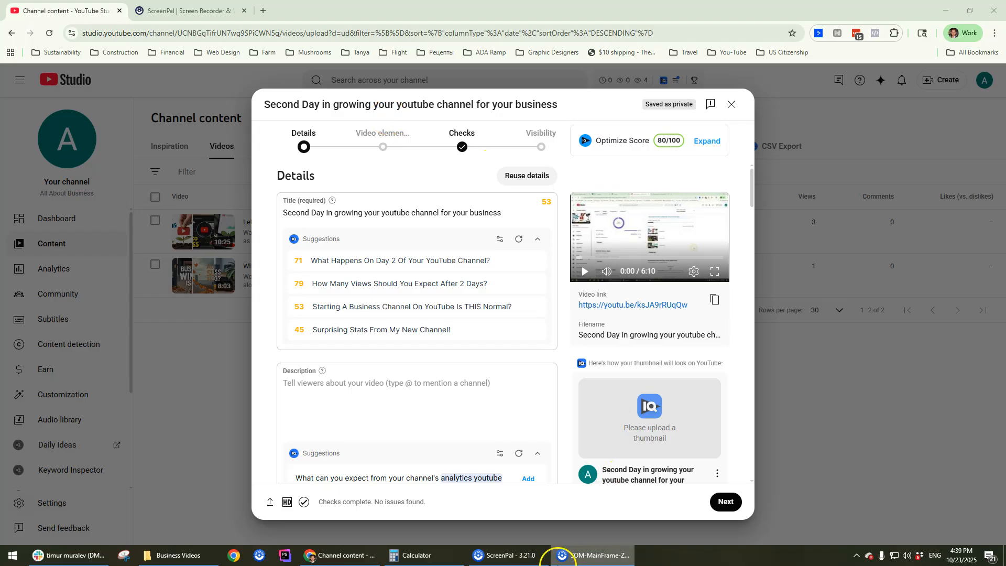
pyautogui.moveTo(503, 557)
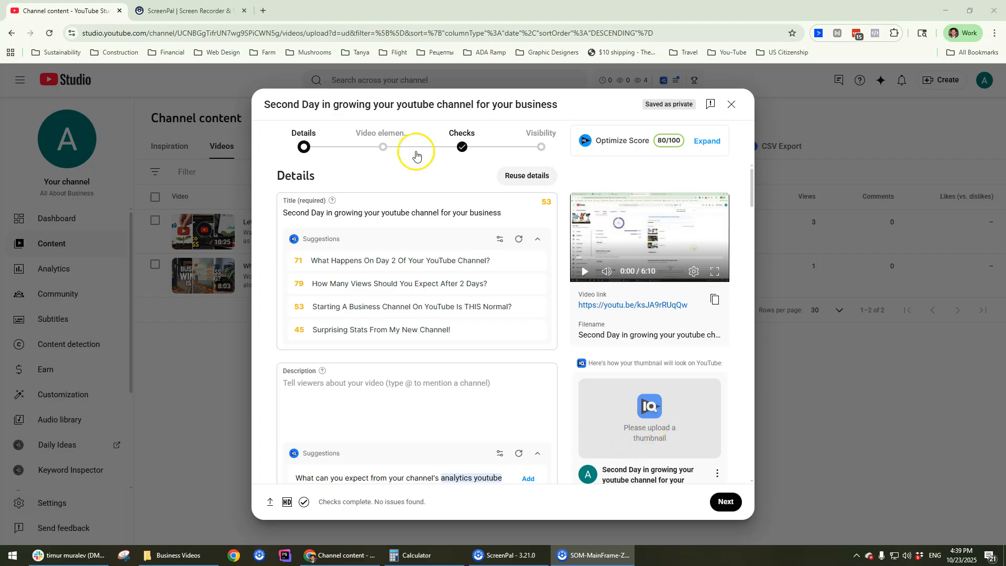
pyautogui.click(263, 11)
pyautogui.write('vid')
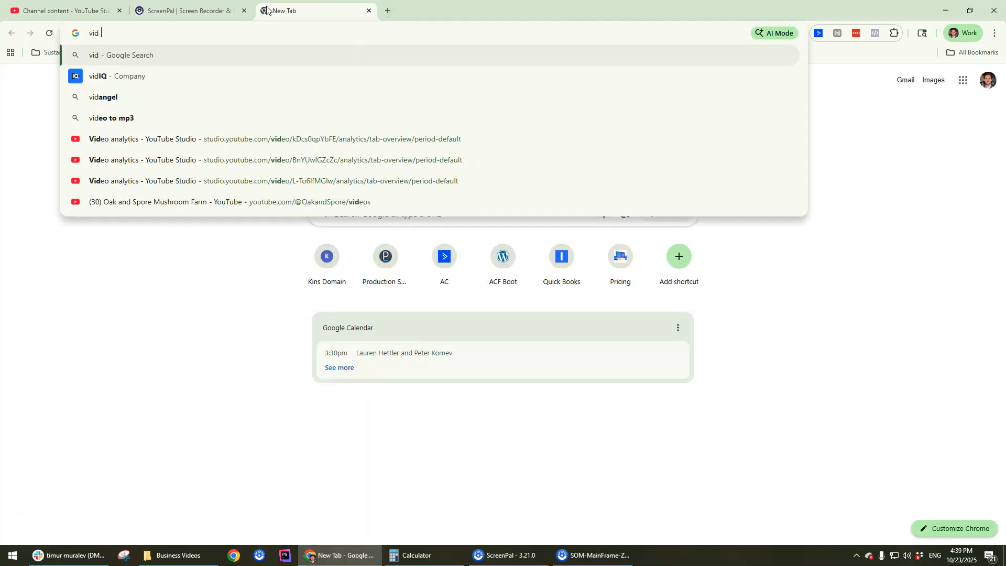
pyautogui.press('Down')
pyautogui.press('Return')
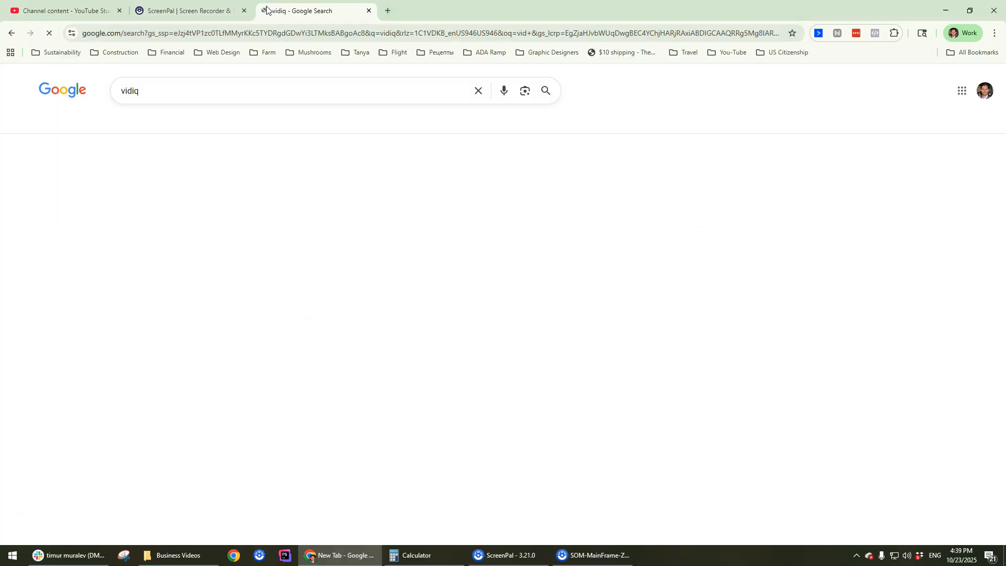
pyautogui.click(229, 483)
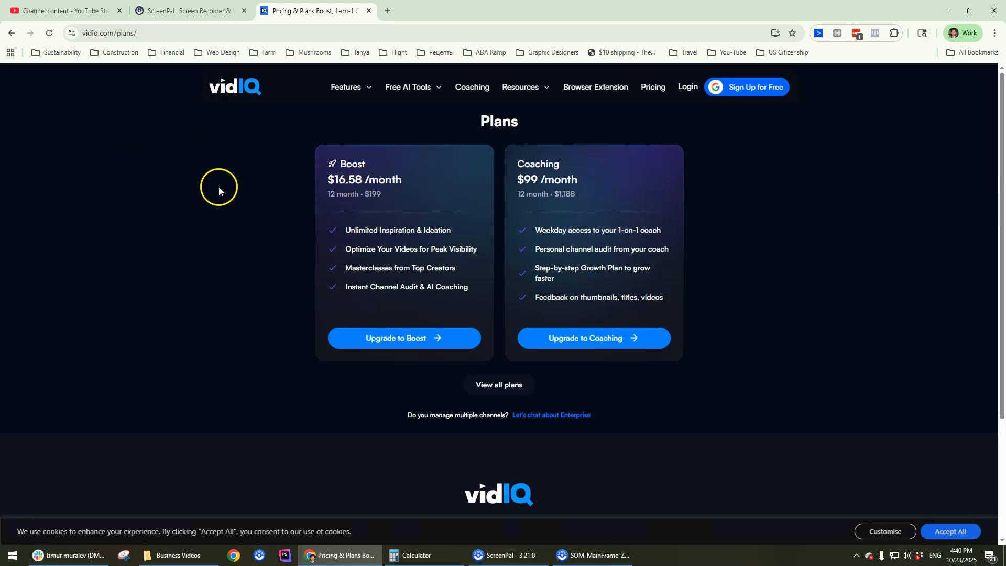
# Compare the ScreenPal and vidIQ pages, and close the vidIQ page.
pyautogui.click(152, 19)
pyautogui.click(309, 11)
pyautogui.click(184, 10)
pyautogui.click(309, 10)
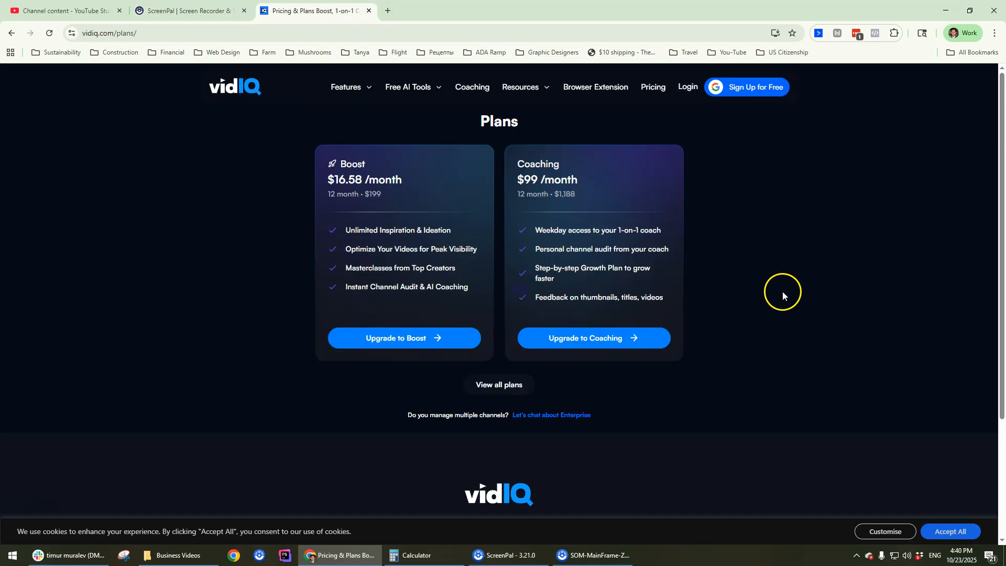
pyautogui.click(366, 11)
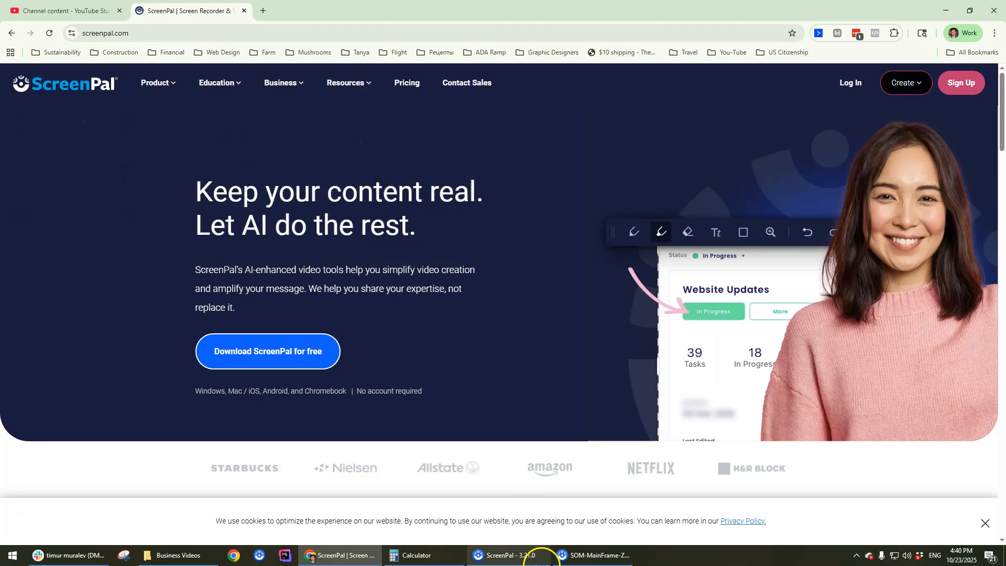
pyautogui.click(540, 557)
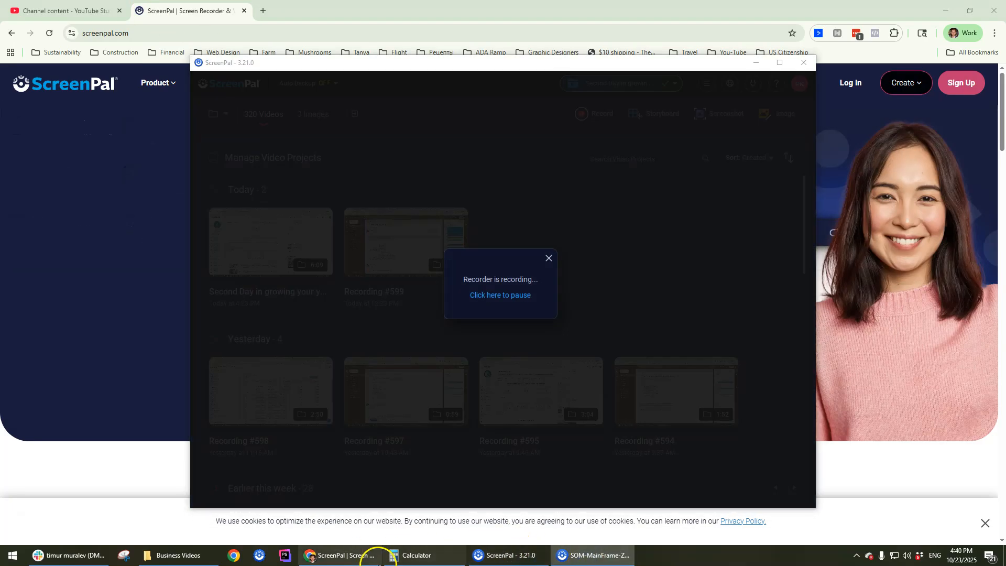
pyautogui.click(373, 558)
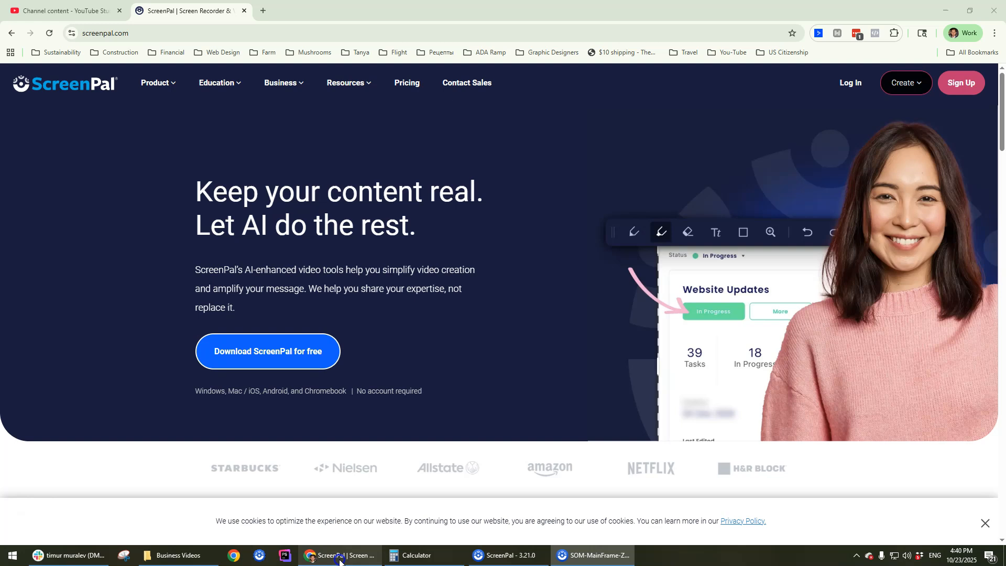
# Return to the video upload details, refresh the title suggestions twice, and apply "What REALLY Happens on a New YouTube Channel After 2 Days".
pyautogui.click(70, 11)
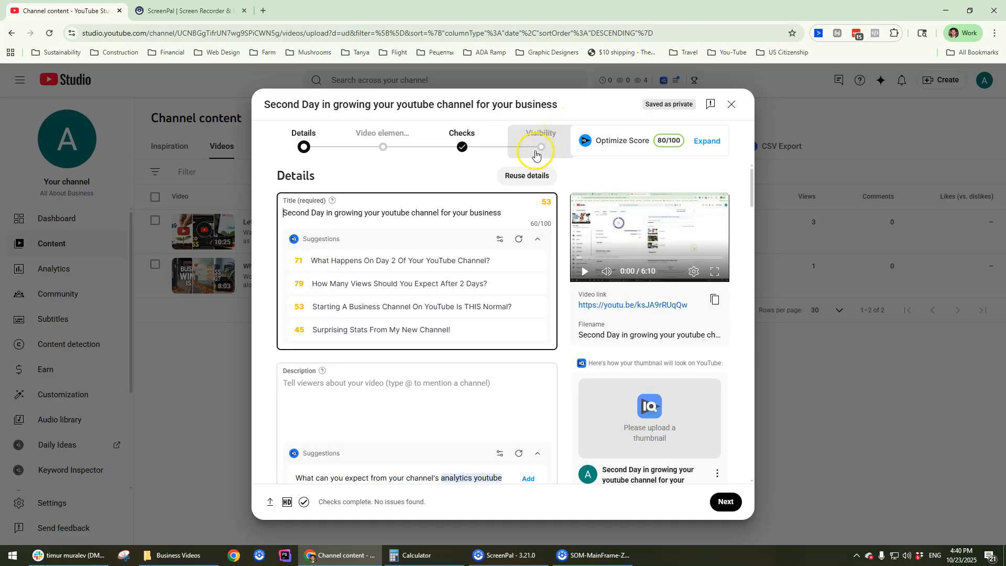
pyautogui.click(503, 215)
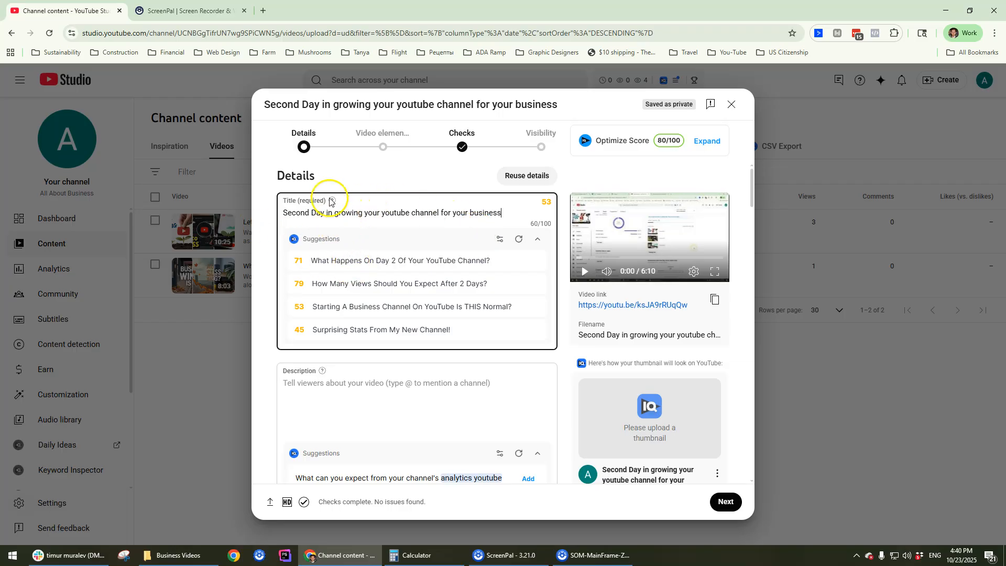
pyautogui.tripleClick(315, 212)
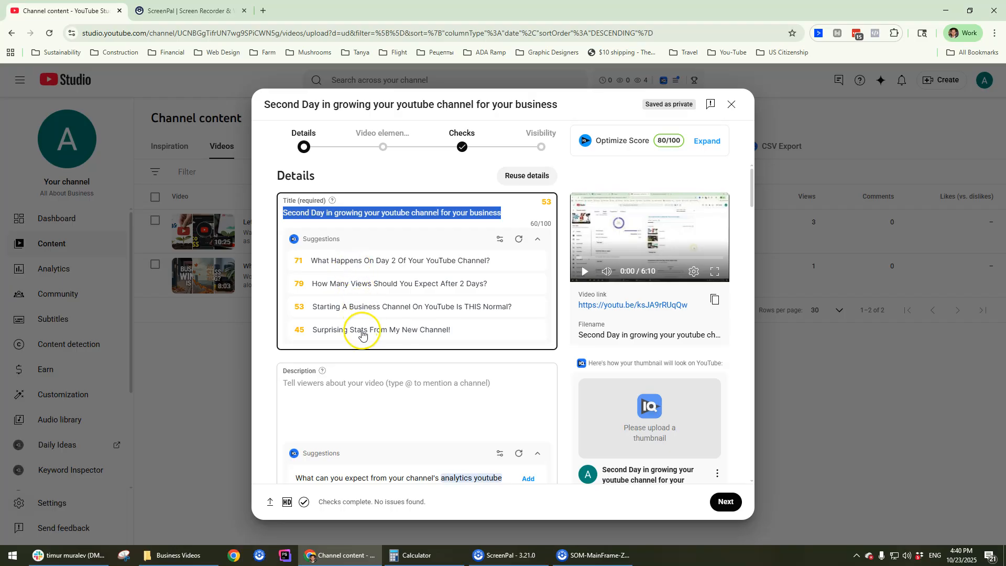
pyautogui.scroll(-1, 369, 314)
pyautogui.scroll(1, 370, 283)
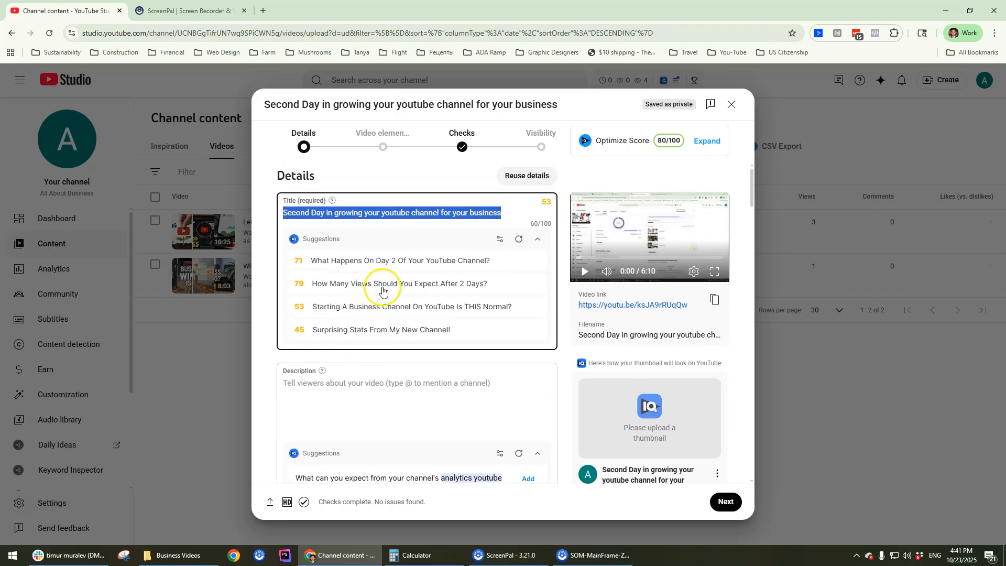
pyautogui.click(518, 240)
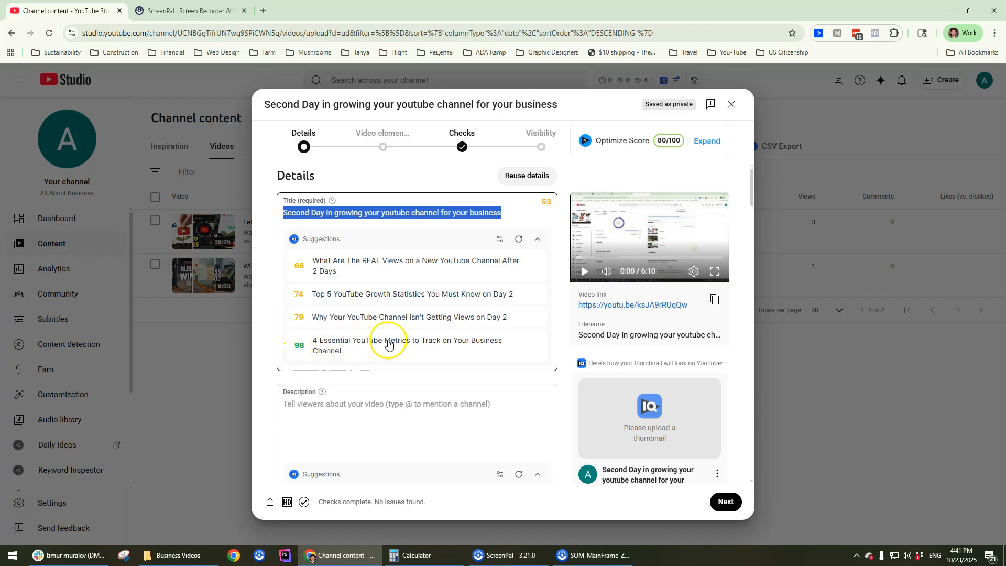
pyautogui.click(519, 240)
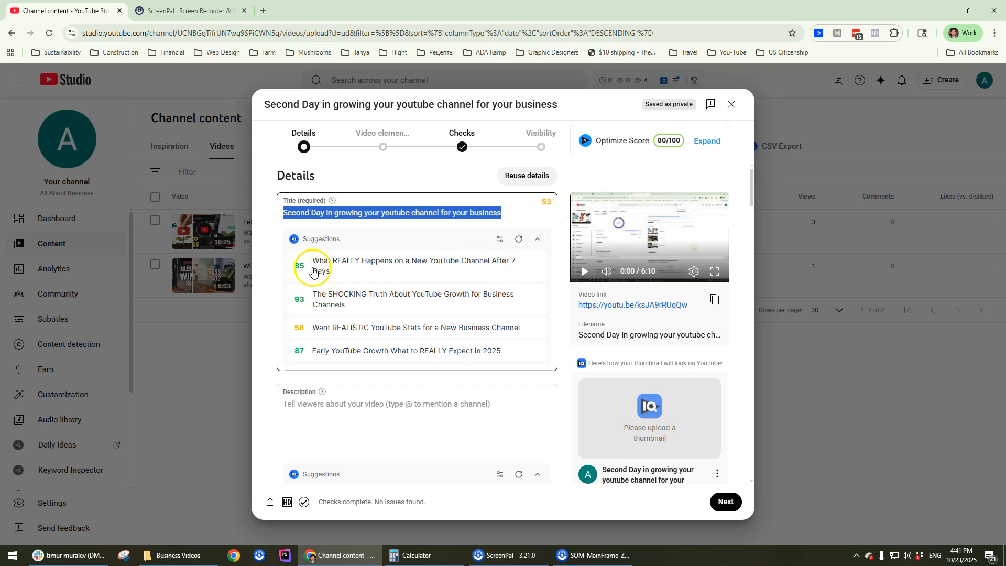
pyautogui.click(435, 266)
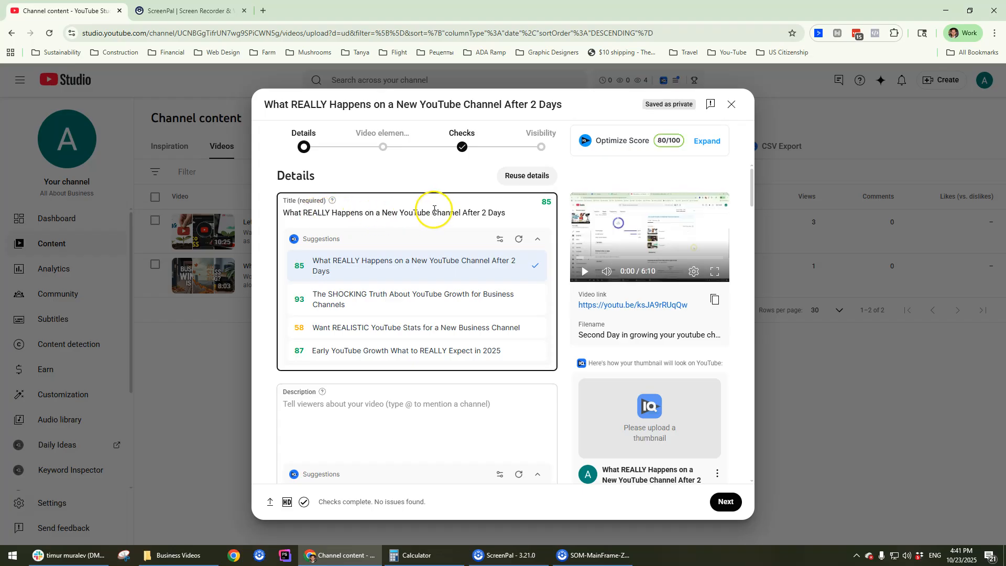
# Insert the word "Business" before "Channel" in the video title.
pyautogui.click(400, 212)
pyautogui.click(427, 211)
pyautogui.write('Business')
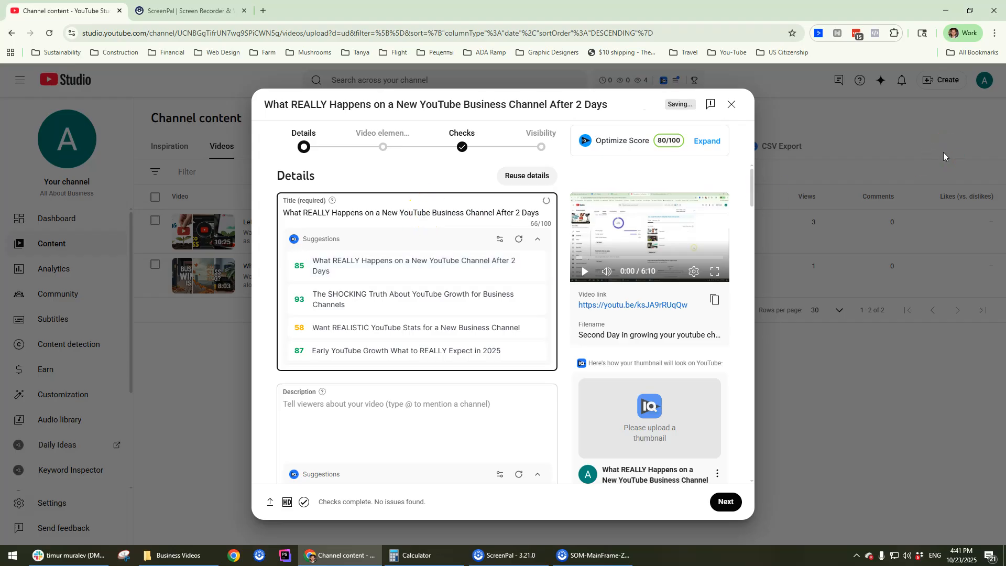
pyautogui.doubleClick(463, 212)
pyautogui.click(480, 214)
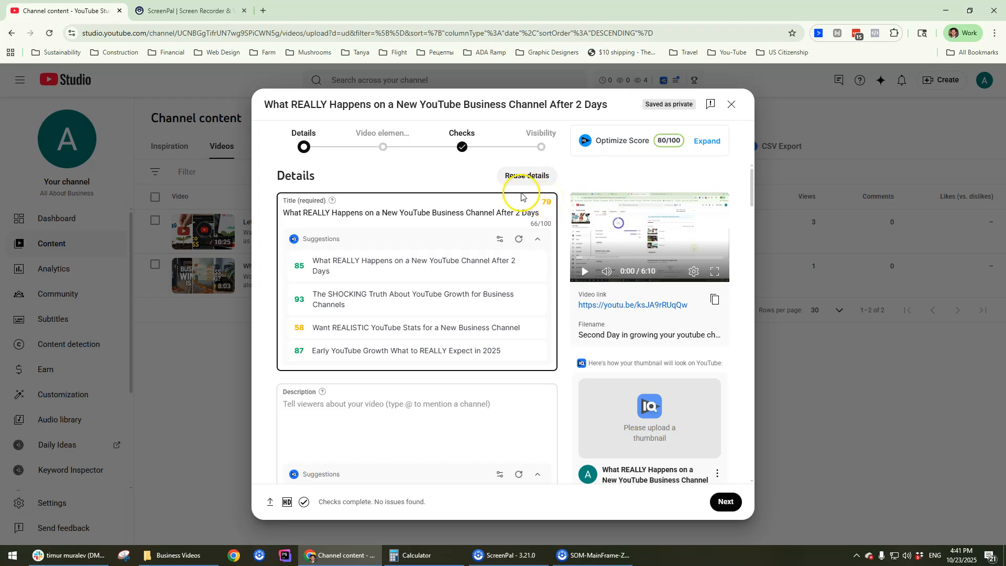
# Check the description field and its suggestion, and copy the full video title.
pyautogui.scroll(-2, 475, 264)
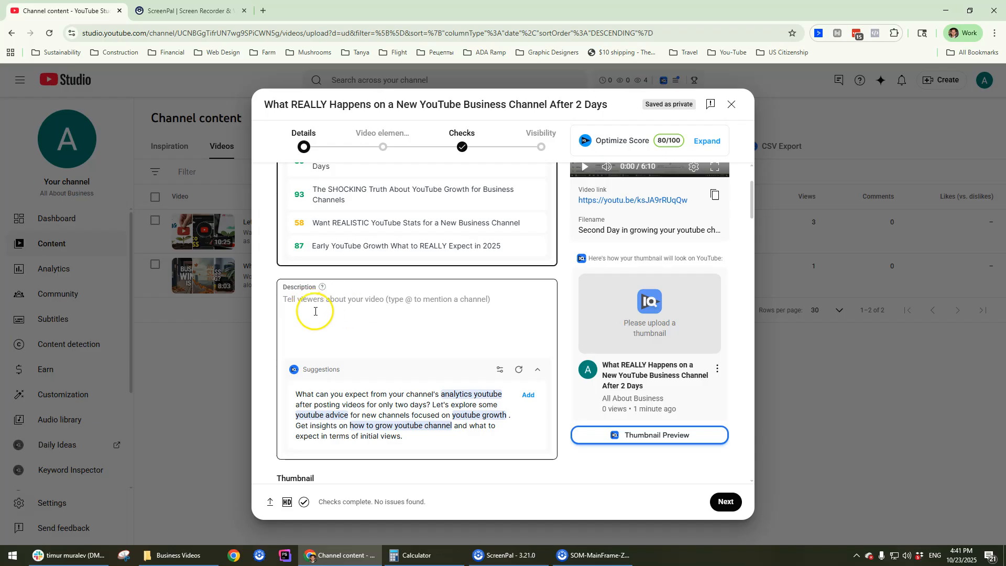
pyautogui.click(376, 318)
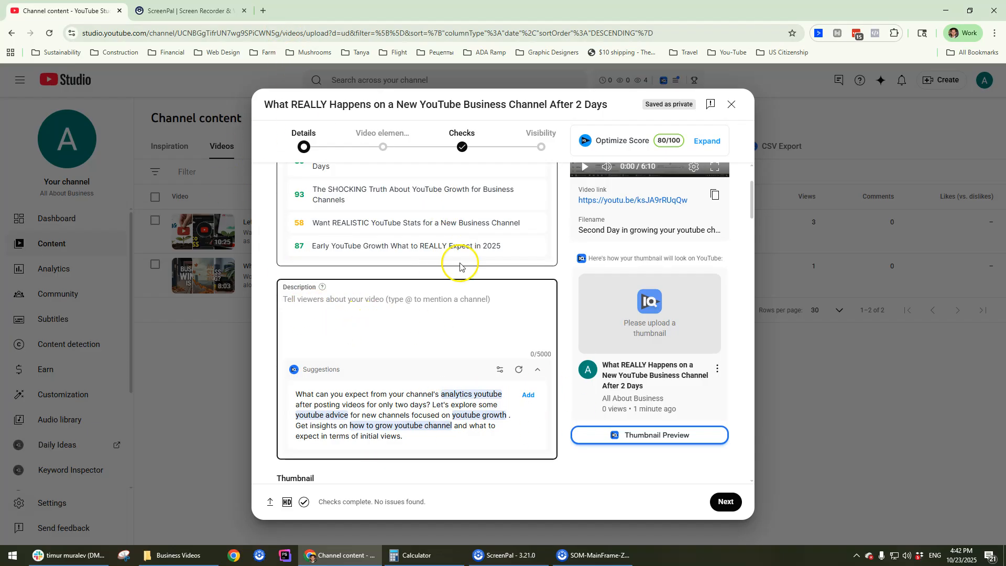
pyautogui.scroll(2, 453, 283)
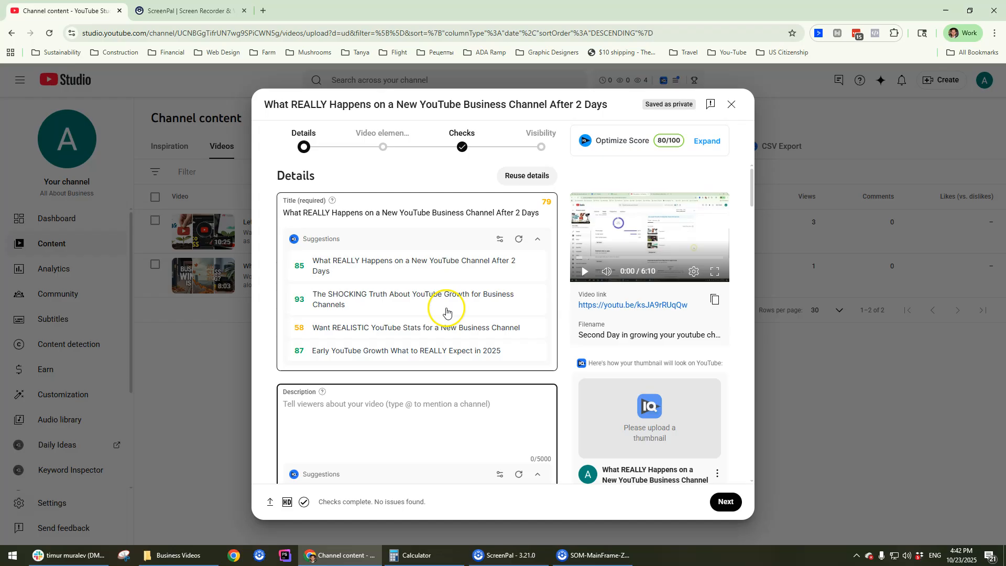
pyautogui.tripleClick(386, 211)
pyautogui.hotkey('ctrl', 'c')
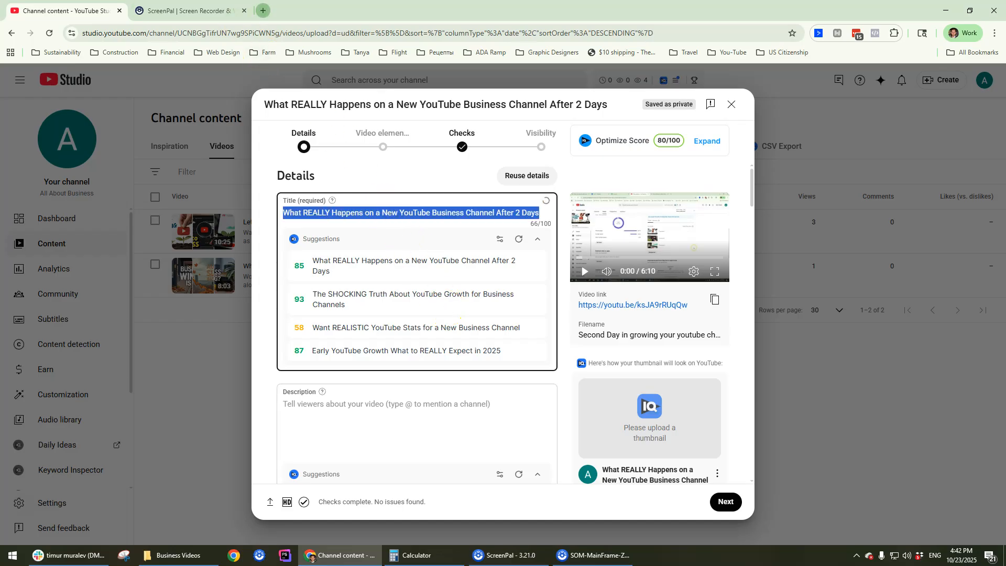
# Open ChatGPT in a new browser tab and ask for a human-like YouTube description for a video with the copied title.
pyautogui.click(263, 10)
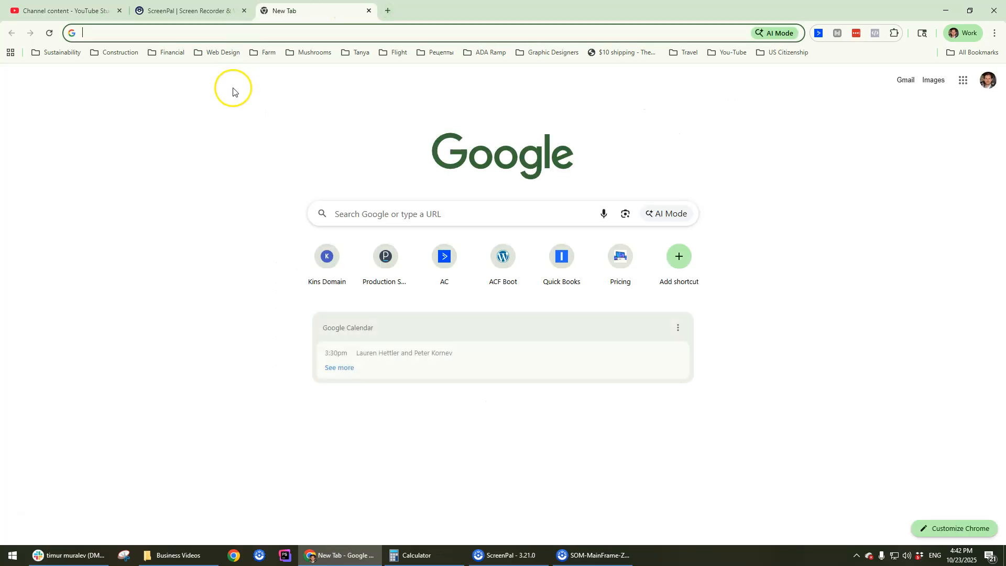
pyautogui.click(222, 52)
pyautogui.moveTo(246, 163)
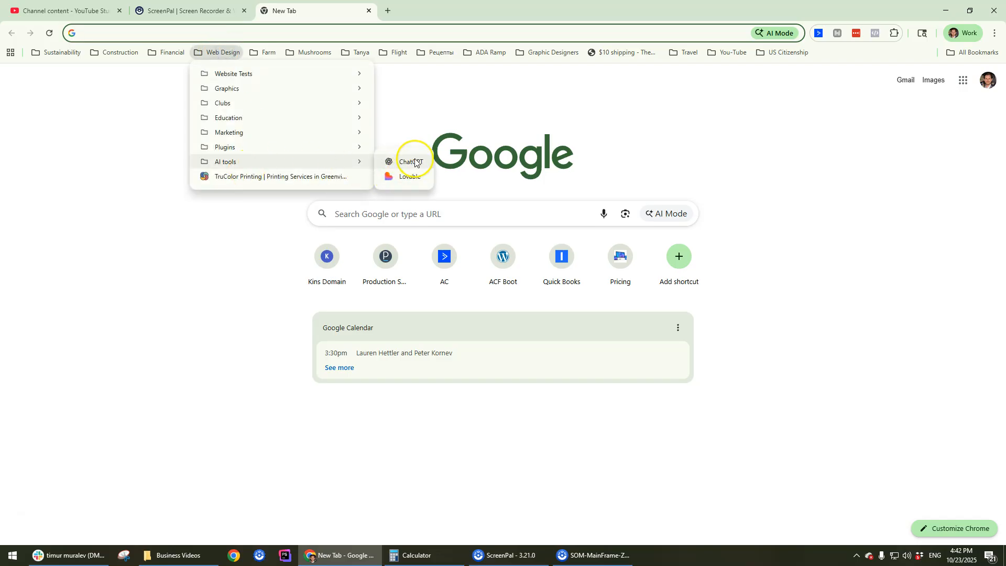
pyautogui.click(409, 162)
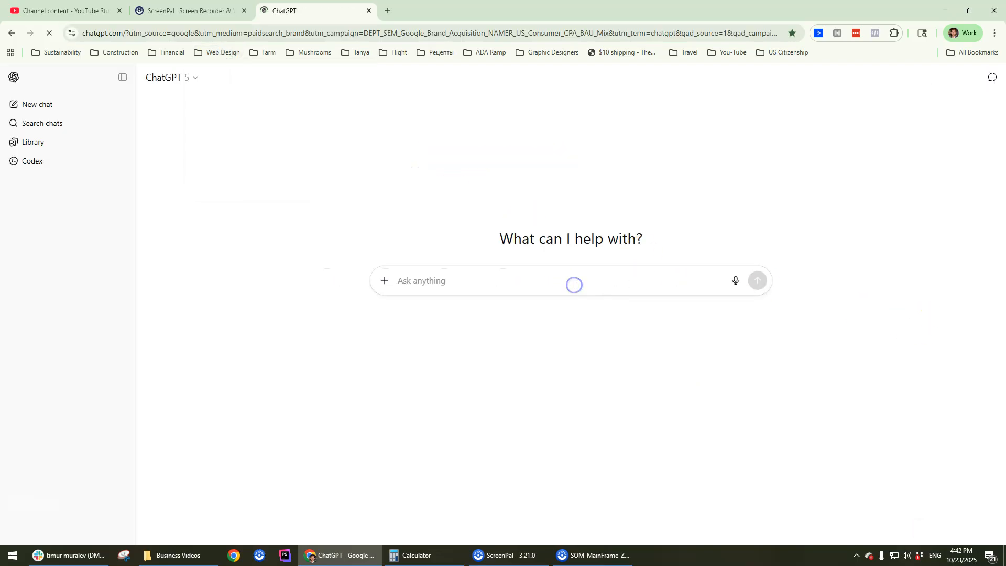
pyautogui.write('Create a youtube desciption for a video "')
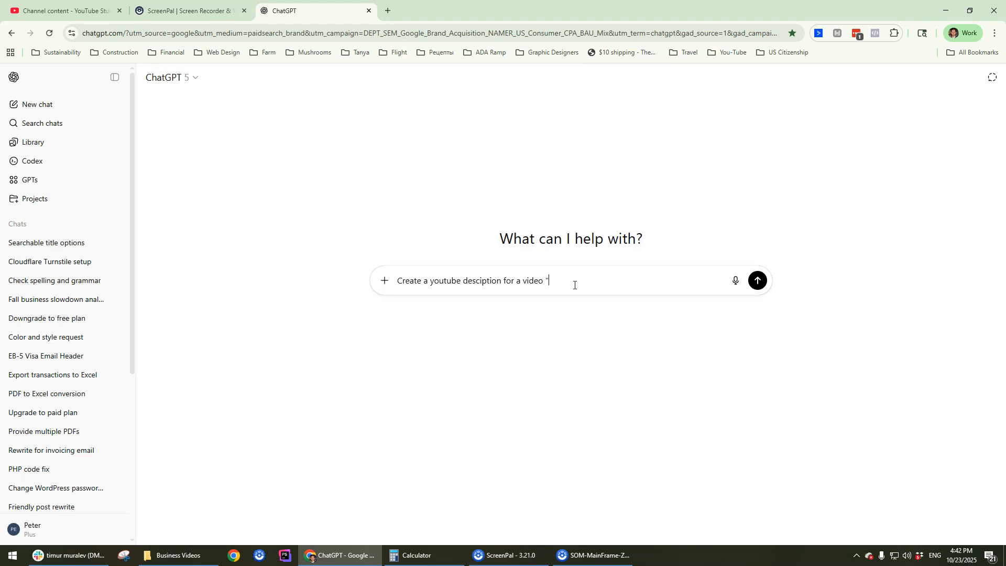
pyautogui.hotkey('ctrl', 'v')
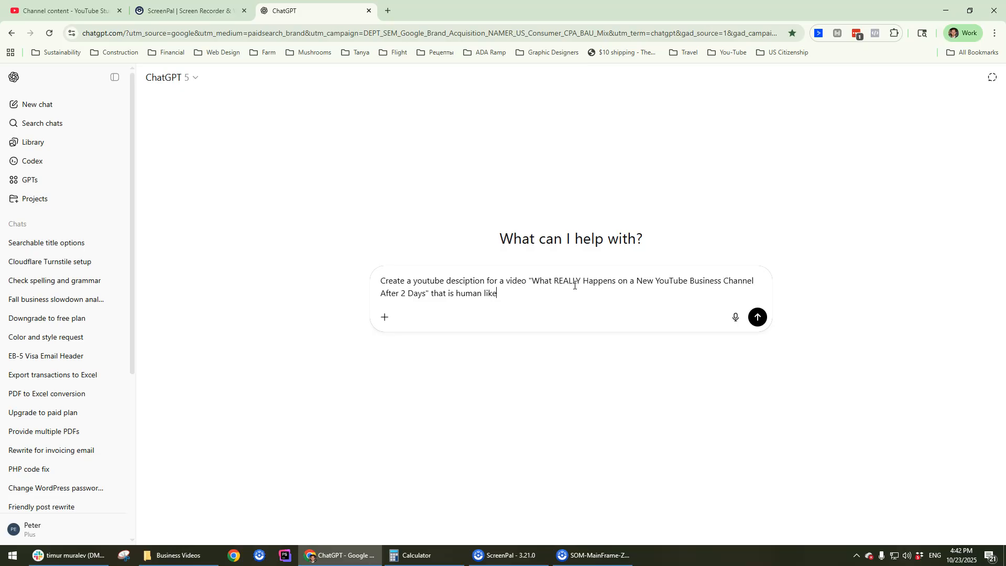
pyautogui.press('Return')
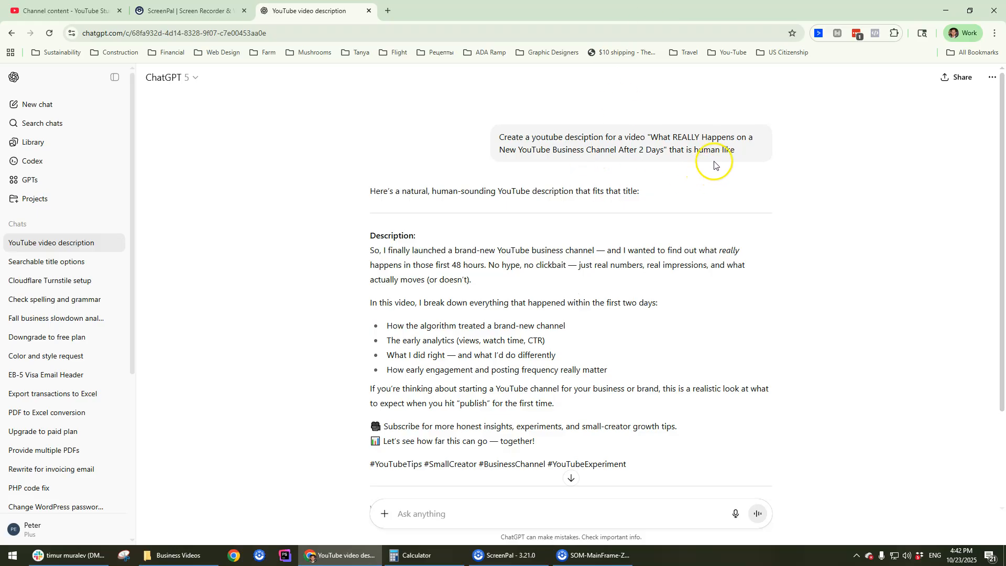
# Read through the generated description and copy it from "So, I finally launched" through the closing question.
pyautogui.moveTo(683, 150); pyautogui.dragTo(728, 147)
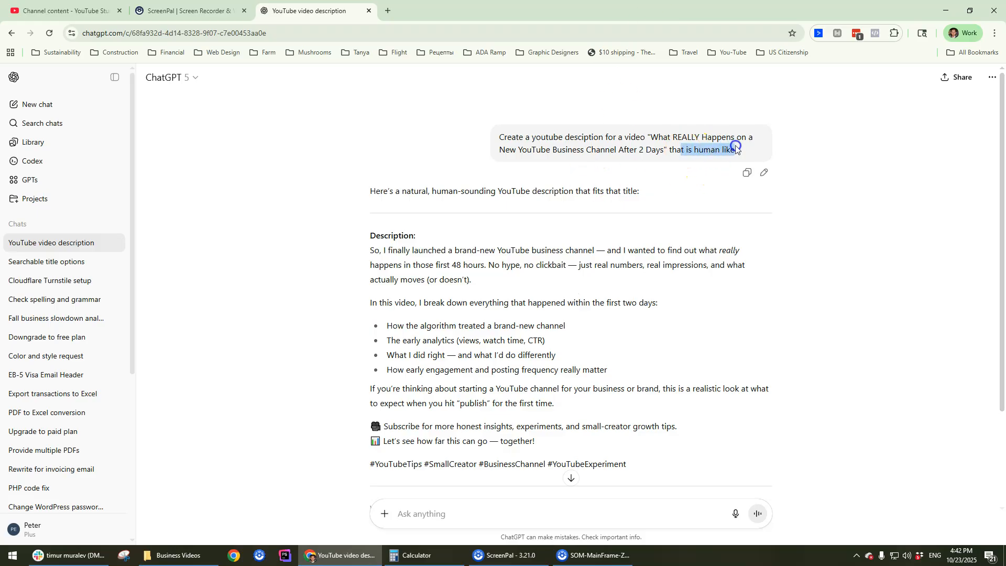
pyautogui.click(470, 362)
pyautogui.scroll(-2, 480, 367)
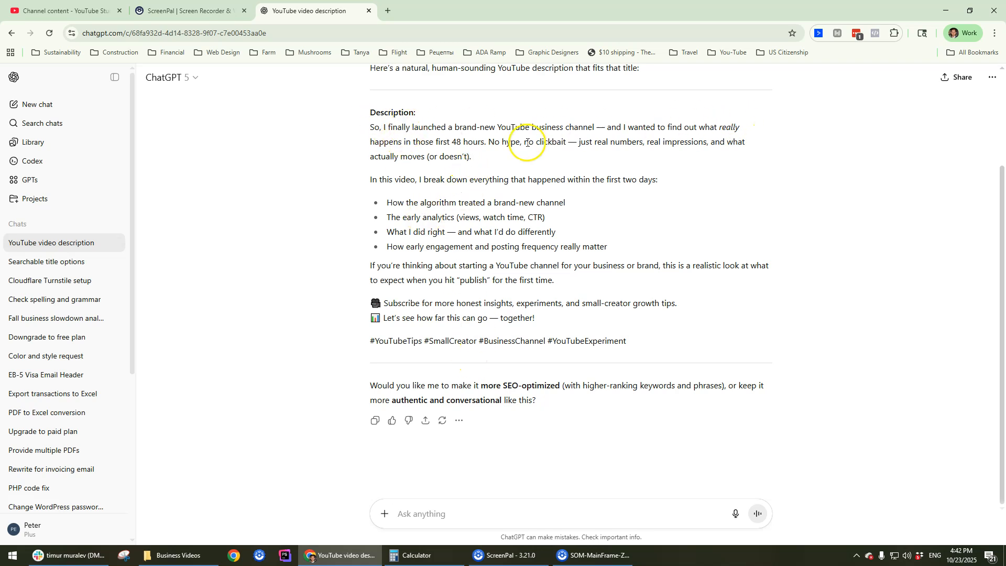
pyautogui.moveTo(539, 402); pyautogui.dragTo(367, 128)
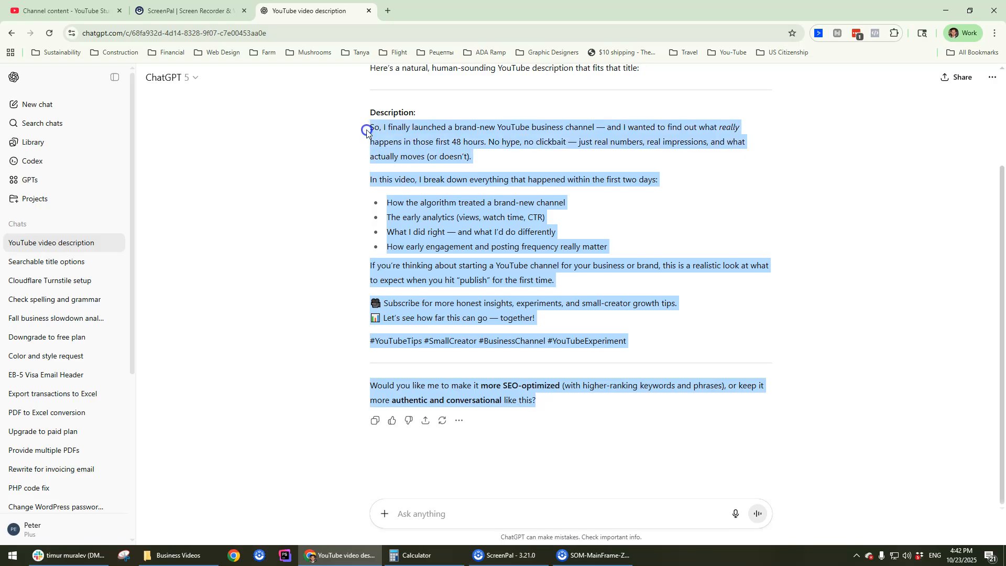
# Return to the YouTube upload details, paste the copied text as the video description, and review it.
pyautogui.click(185, 11)
pyautogui.click(66, 10)
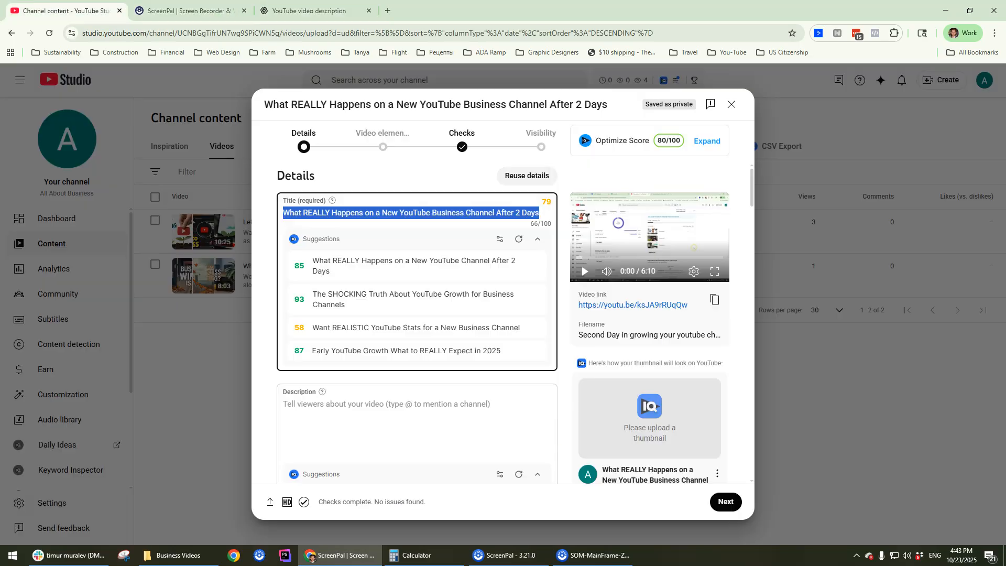
pyautogui.click(370, 415)
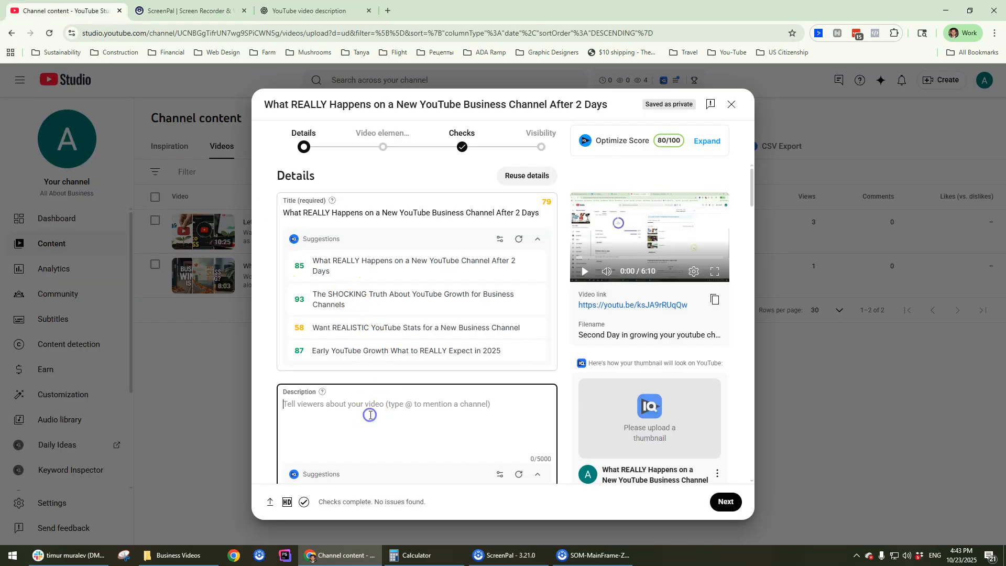
pyautogui.hotkey('ctrl', 'v')
pyautogui.scroll(-1, 306, 336)
pyautogui.scroll(-11, 305, 337)
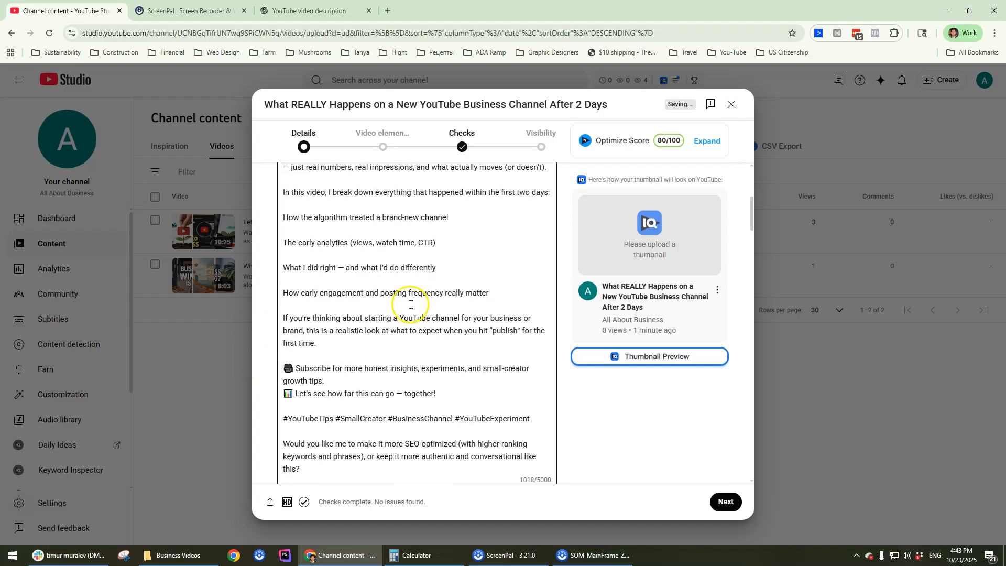
pyautogui.scroll(3, 407, 328)
pyautogui.scroll(3, 407, 328)
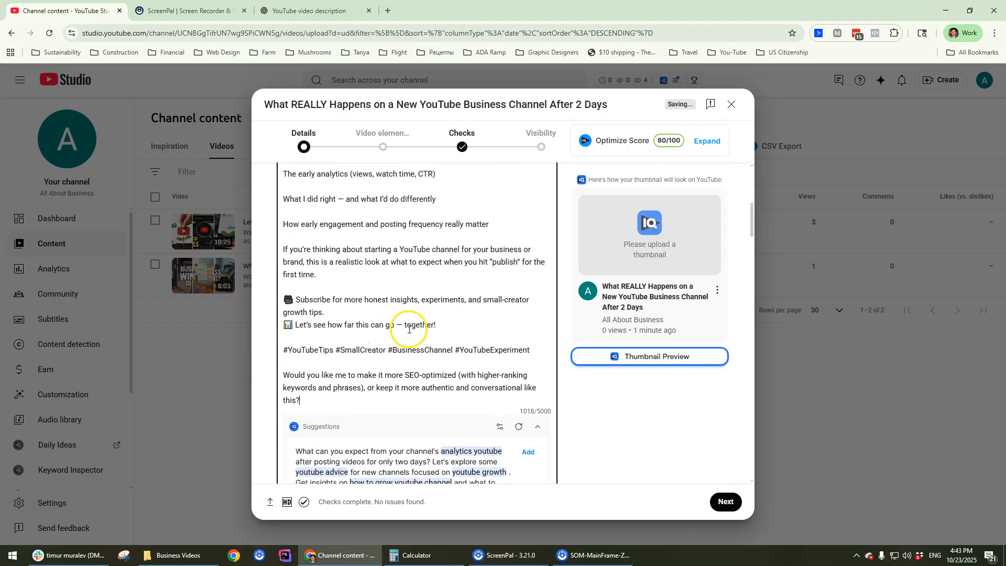
# Generate thumbnail options from the video data with the vidIQ Thumbnail Builder.
pyautogui.scroll(-7, 530, 360)
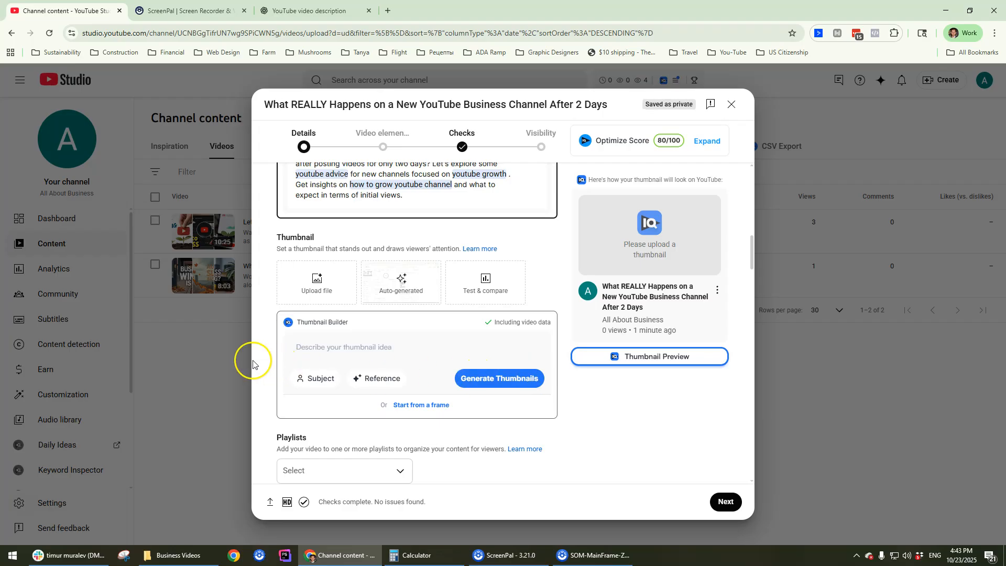
pyautogui.click(487, 381)
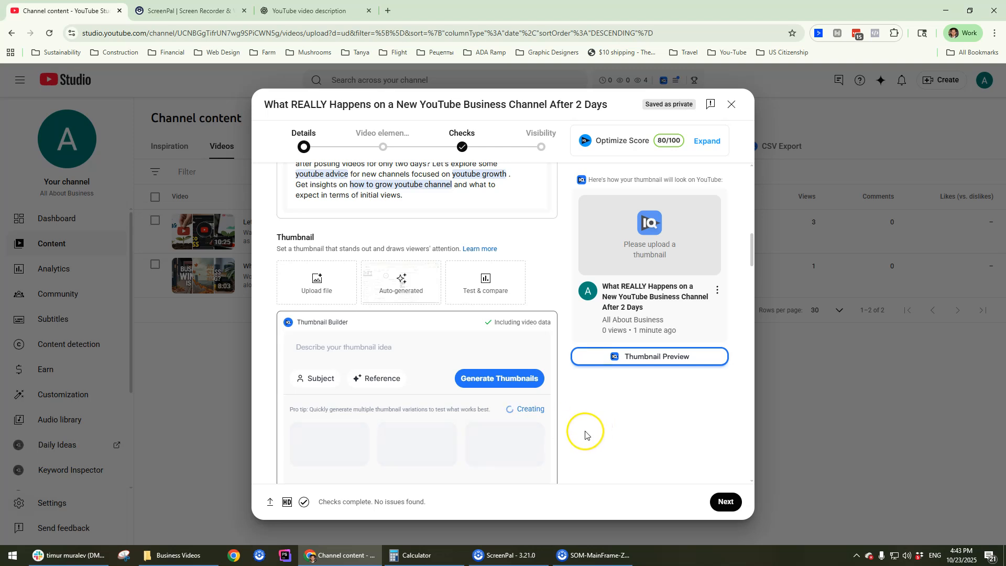
pyautogui.scroll(-3, 580, 429)
pyautogui.scroll(1, 551, 425)
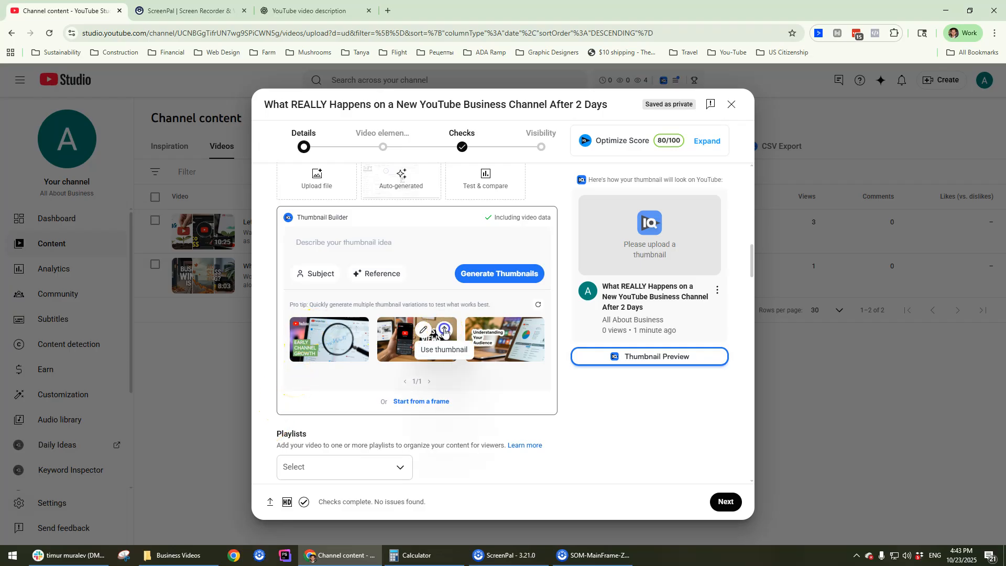
# Choose the generated "First Views Matter" thumbnail and download it without connecting the channel to vidIQ.
pyautogui.click(444, 330)
pyautogui.click(580, 193)
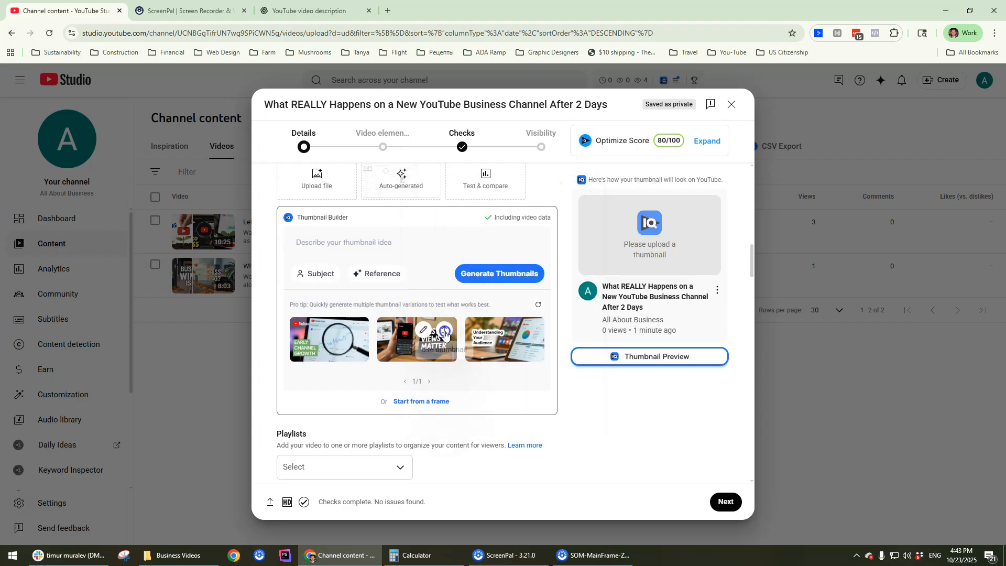
pyautogui.click(444, 332)
pyautogui.click(473, 412)
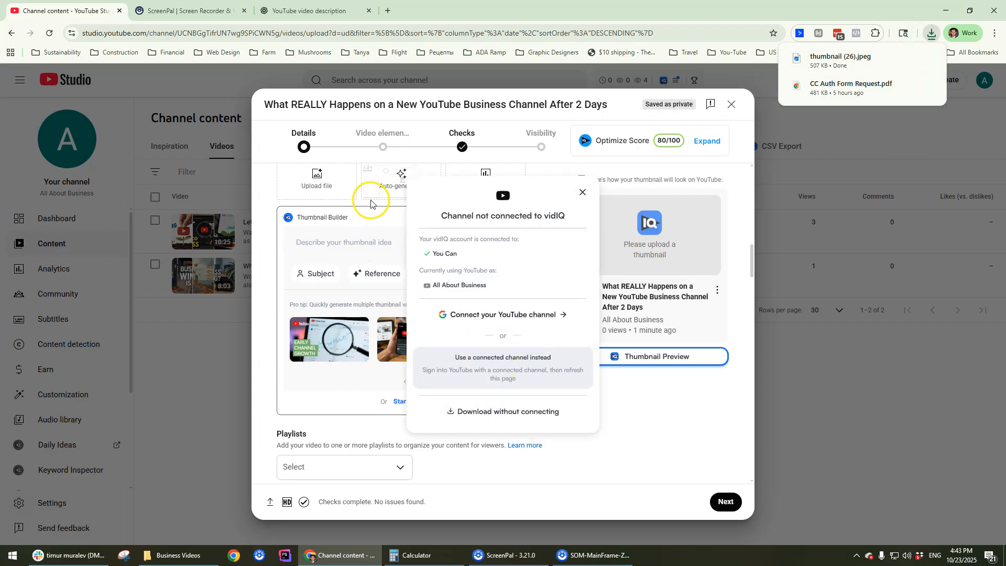
# Upload the downloaded "First Views Matter" image as the video's thumbnail.
pyautogui.click(378, 186)
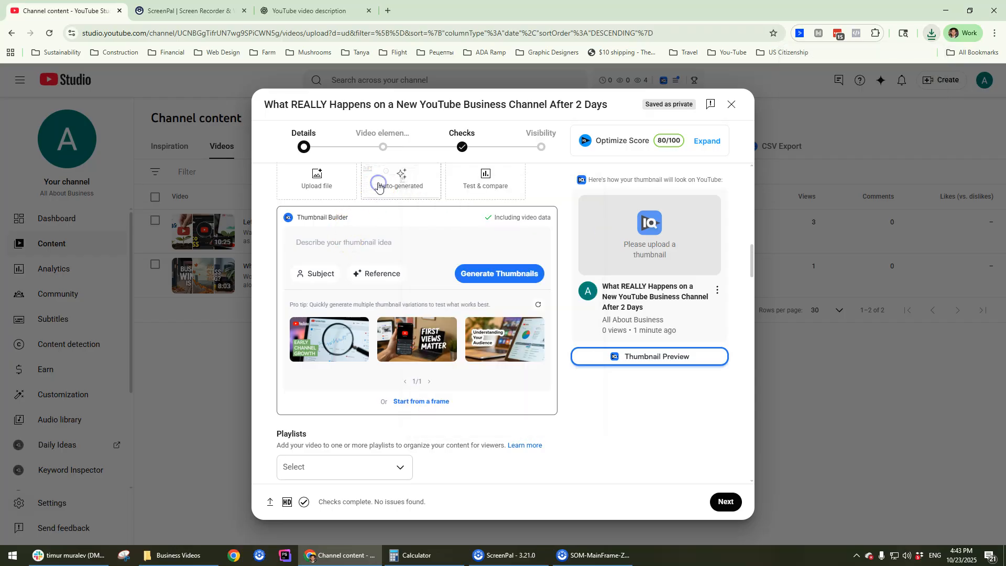
pyautogui.click(323, 188)
pyautogui.doubleClick(622, 162)
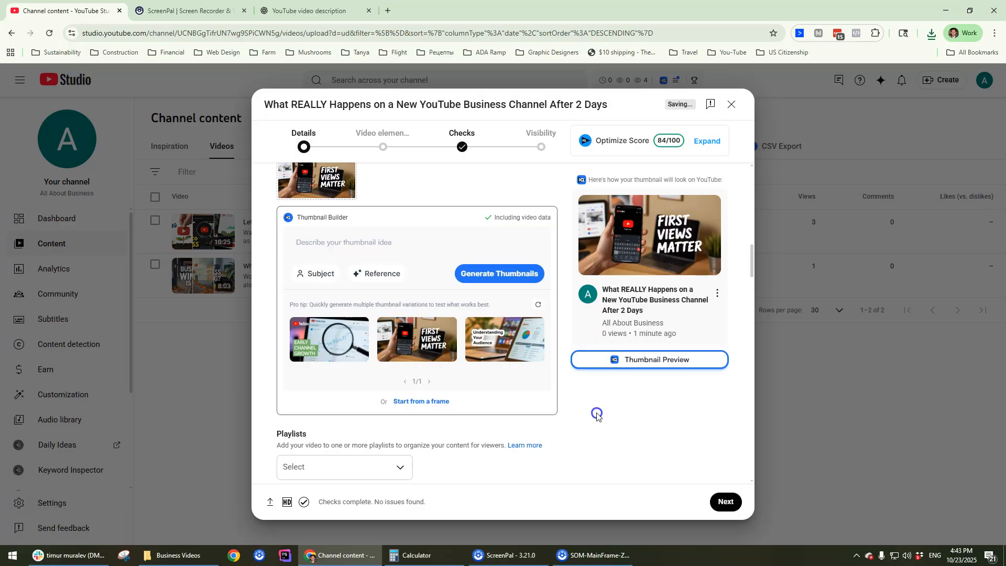
pyautogui.scroll(1, 414, 330)
pyautogui.scroll(10, 419, 321)
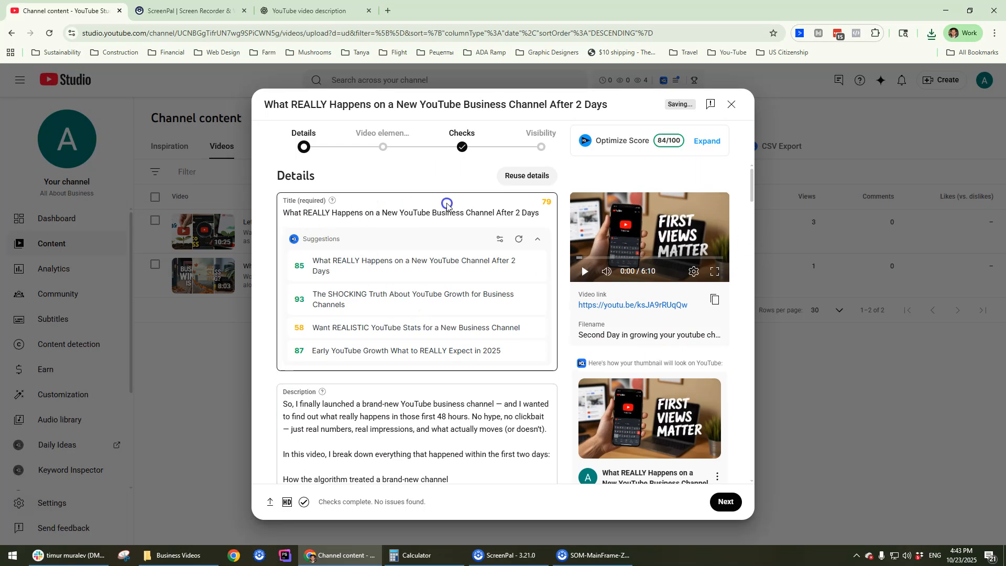
pyautogui.scroll(-13, 447, 204)
pyautogui.scroll(4, 434, 321)
pyautogui.click(340, 342)
pyautogui.write('What happens after')
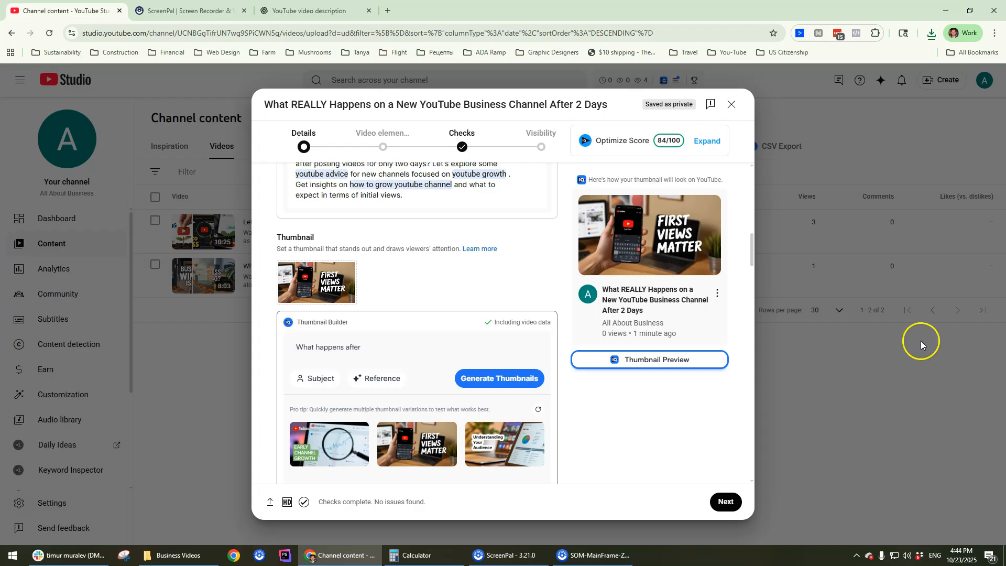
# Replace the Thumbnail Builder idea with the video title text "Happens on a New YouTube Business Channel After 2 Days".
pyautogui.scroll(15, 517, 393)
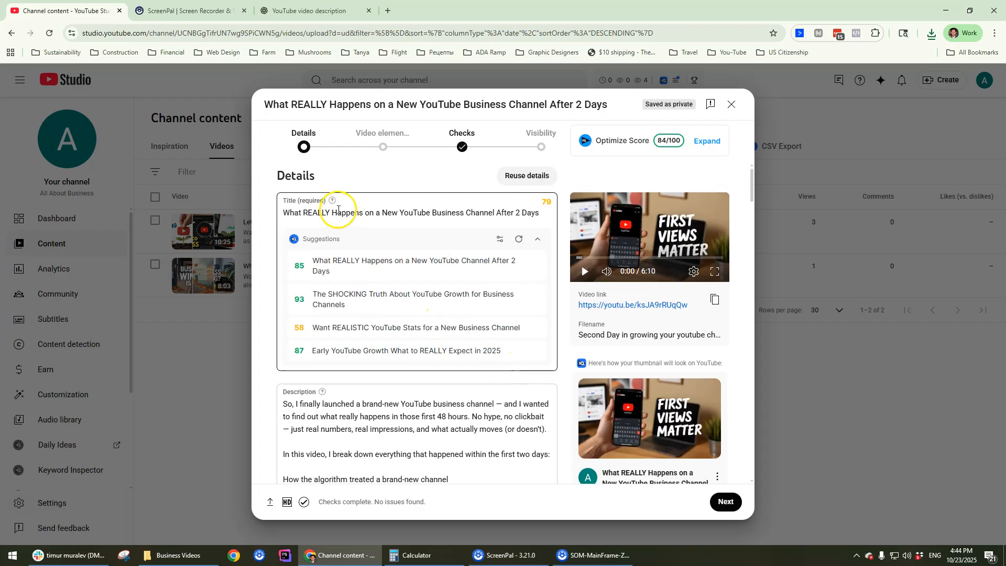
pyautogui.moveTo(333, 213); pyautogui.dragTo(522, 208)
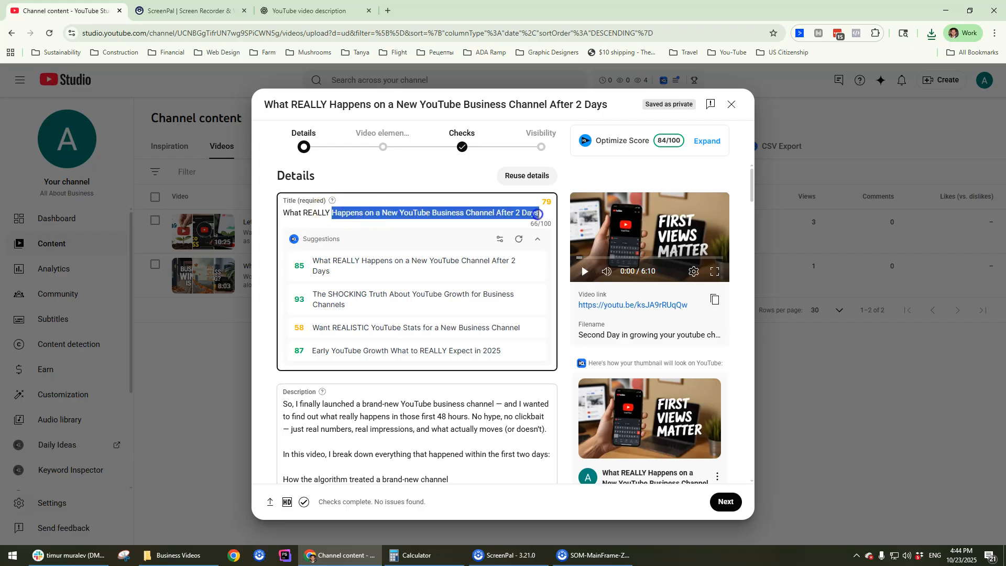
pyautogui.scroll(-12, 354, 337)
pyautogui.click(371, 243)
pyautogui.hotkey('ctrl', 'a')
pyautogui.write('Happens on a New YouTube Business Channel After 2 Days')
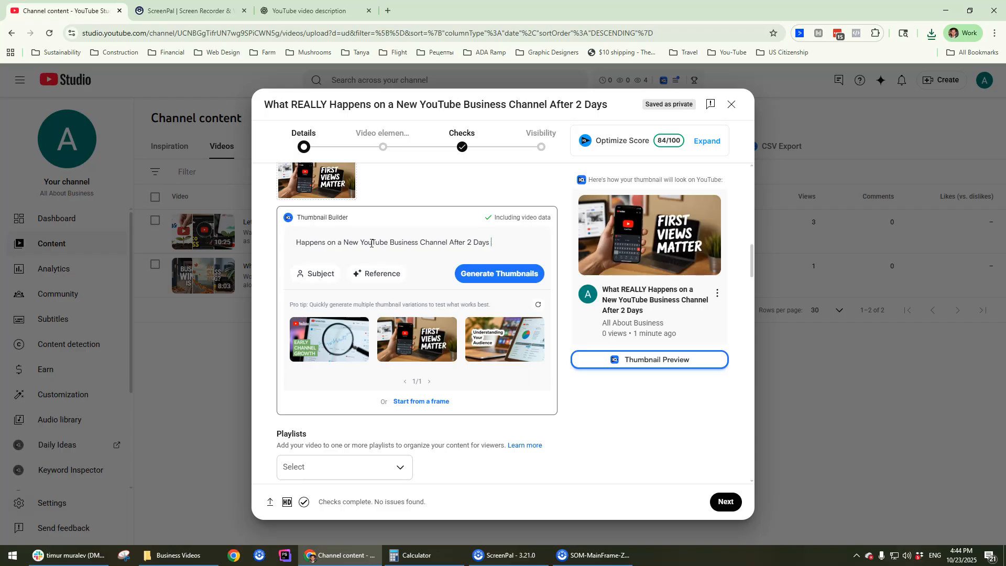
# Add "make sure that 2 days are in the title" to the thumbnail idea and generate new thumbnails.
pyautogui.write('make sure that 2 days are in the title')
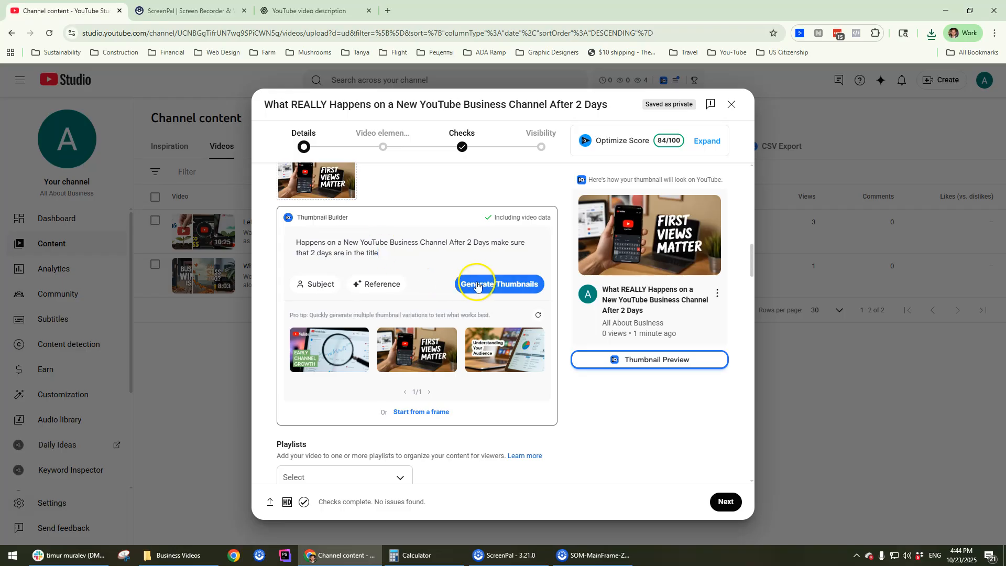
pyautogui.click(510, 288)
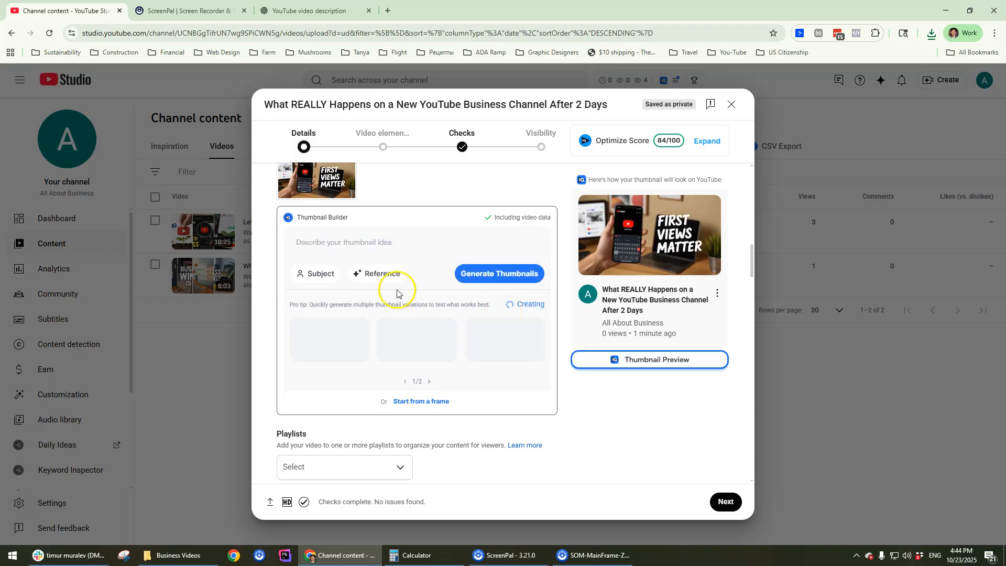
pyautogui.hotkey('alt', 'p')
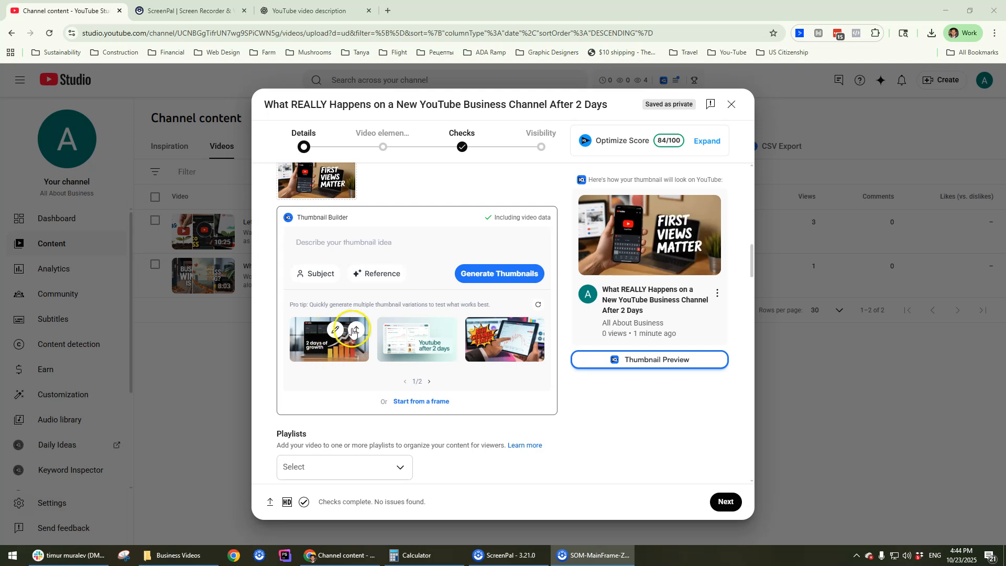
# Download the generated "2 days of growth" thumbnail without connecting the channel to vidIQ, and dismiss the connection dialog.
pyautogui.click(356, 331)
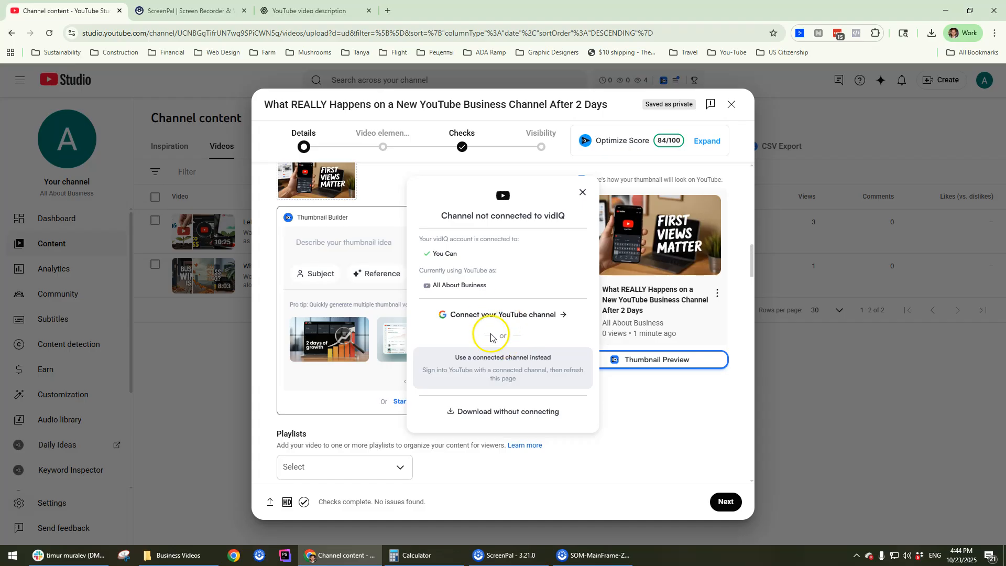
pyautogui.click(503, 412)
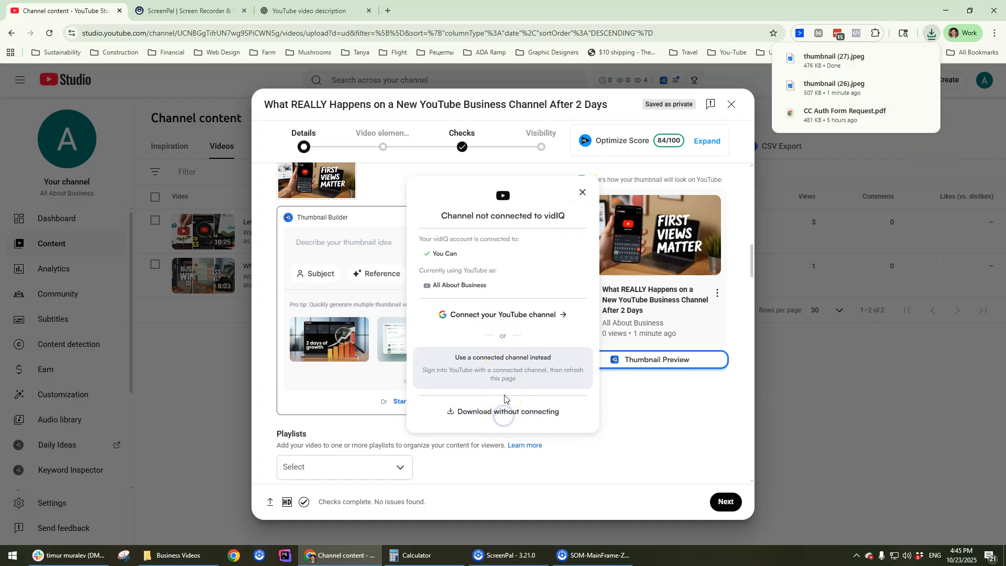
pyautogui.click(327, 390)
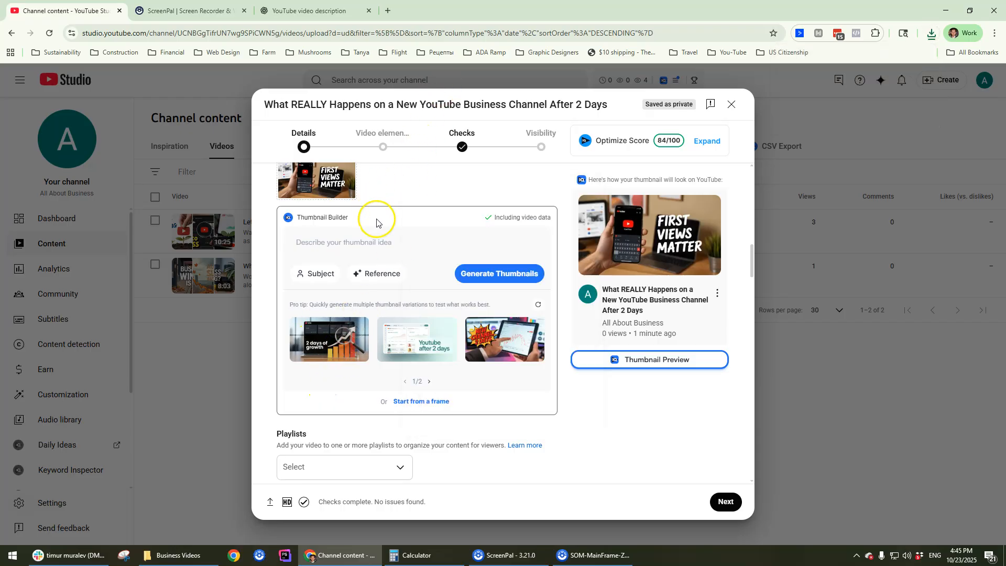
# Set up a Test & compare for the video's thumbnail, adding the downloaded thumbnail (27) image as the second option.
pyautogui.scroll(2, 376, 283)
pyautogui.click(345, 272)
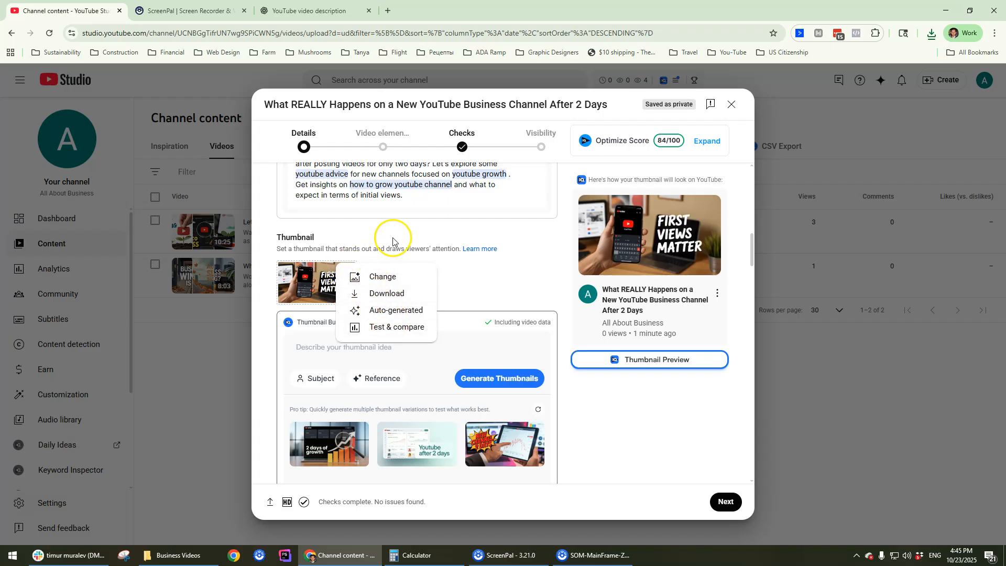
pyautogui.click(501, 261)
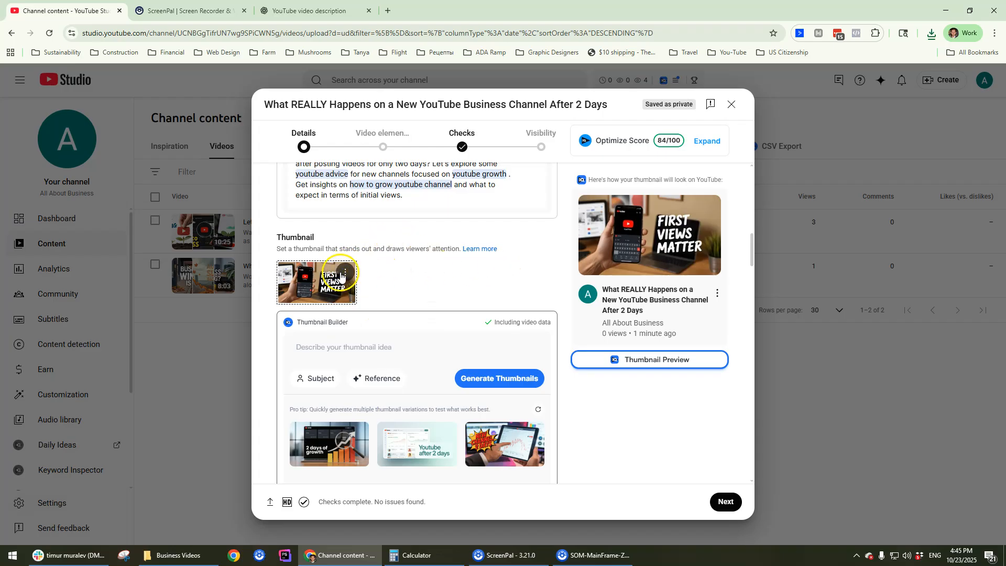
pyautogui.click(345, 272)
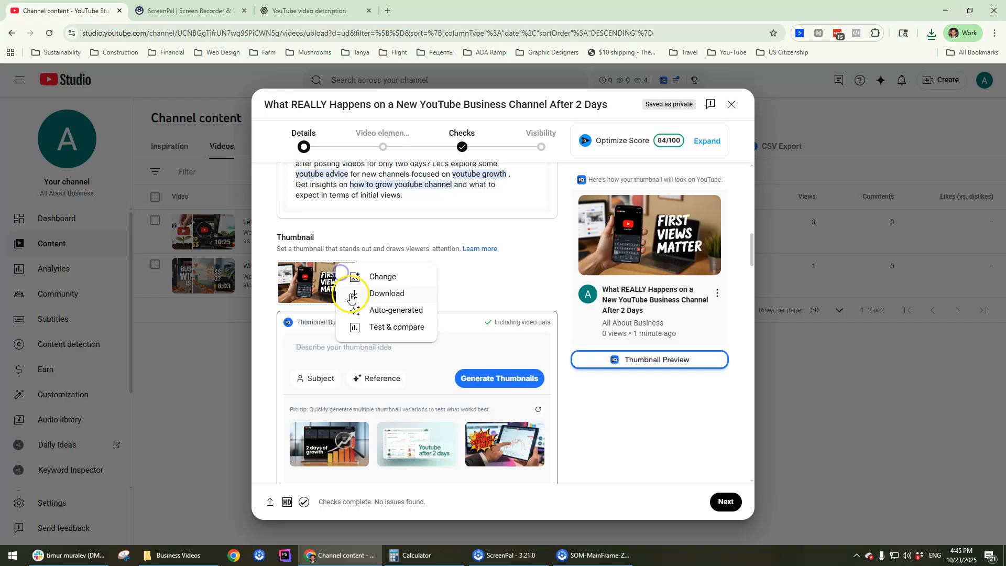
pyautogui.click(385, 329)
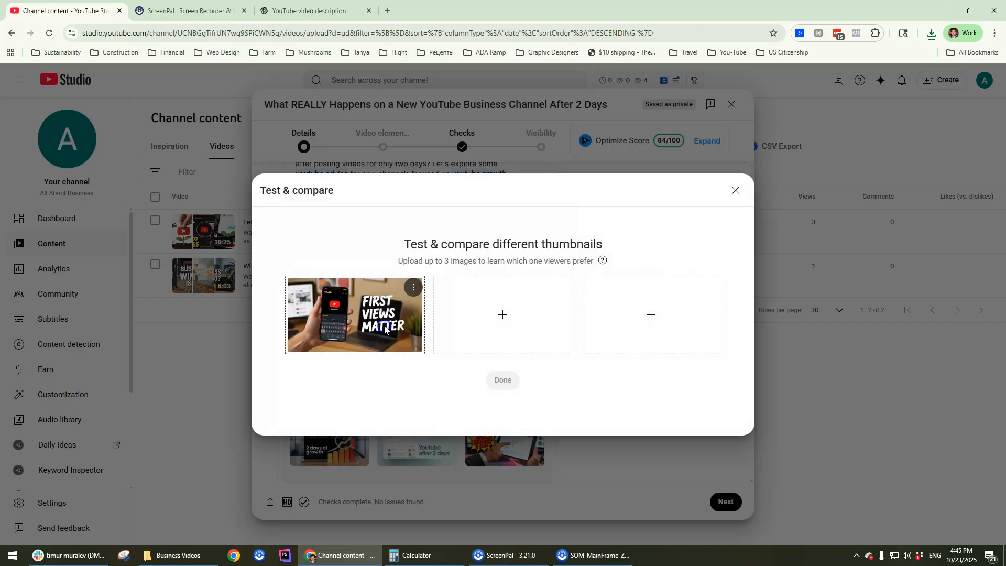
pyautogui.click(498, 316)
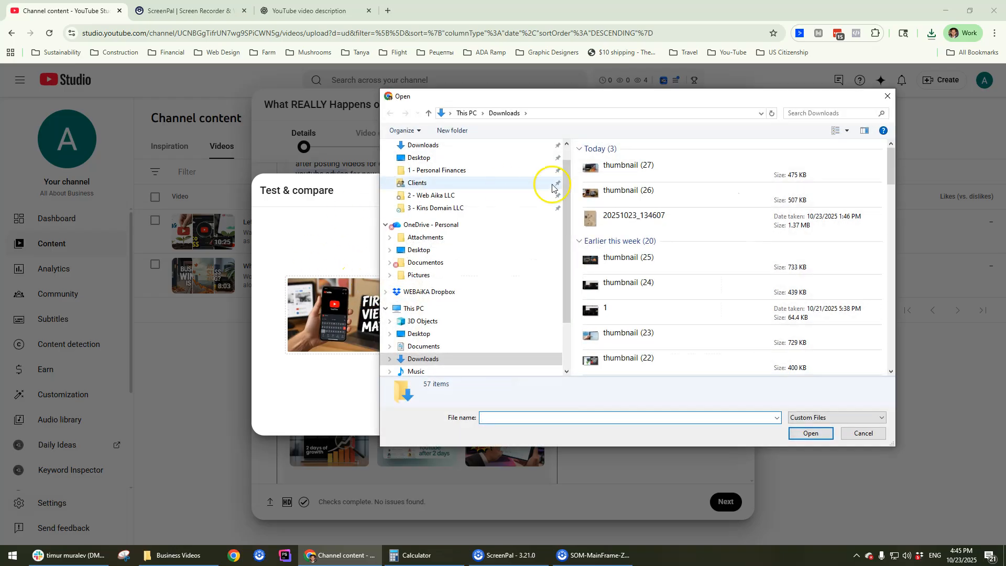
pyautogui.doubleClick(627, 171)
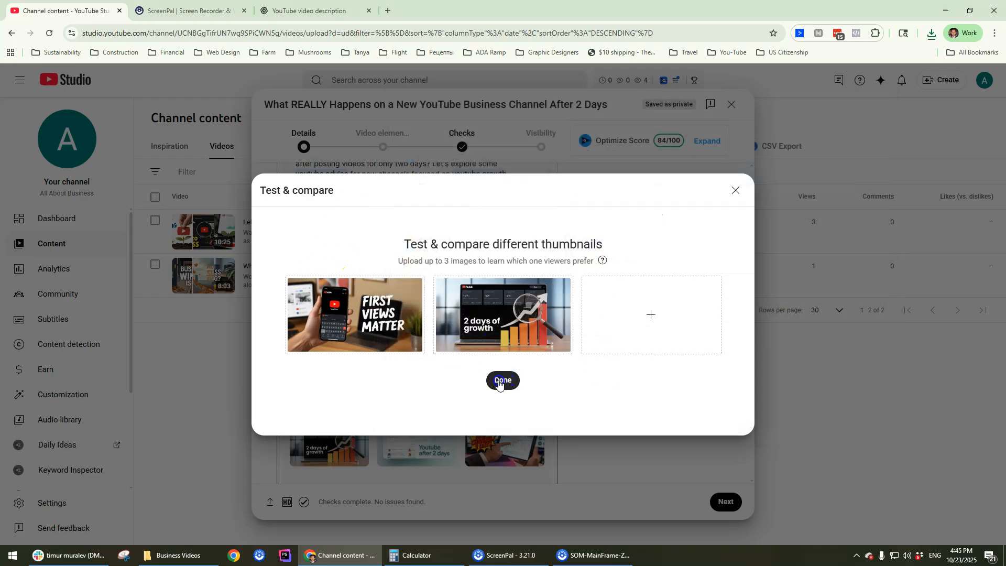
pyautogui.click(490, 382)
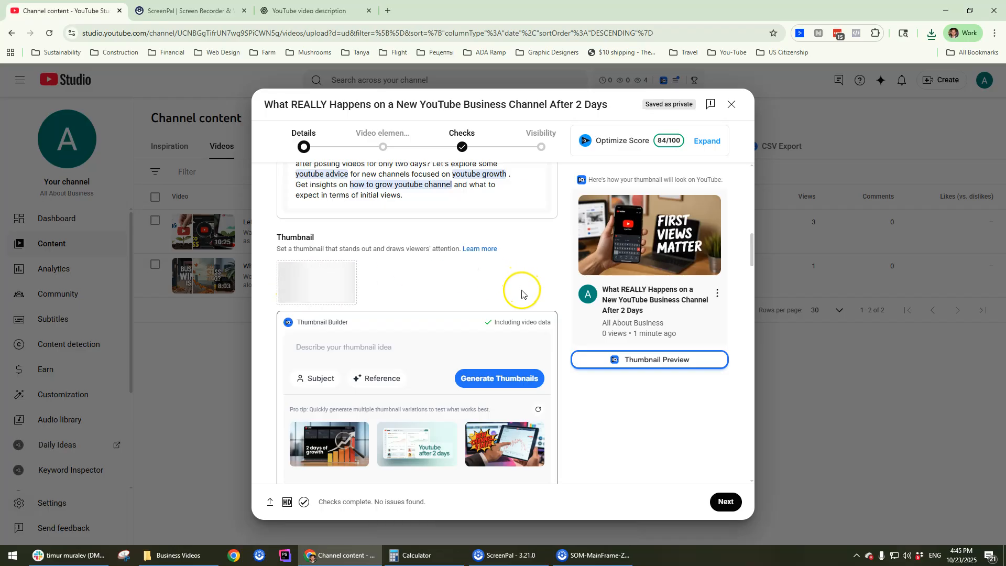
# Check the status of the two-image thumbnail test in the video's upload details.
pyautogui.scroll(-2, 472, 314)
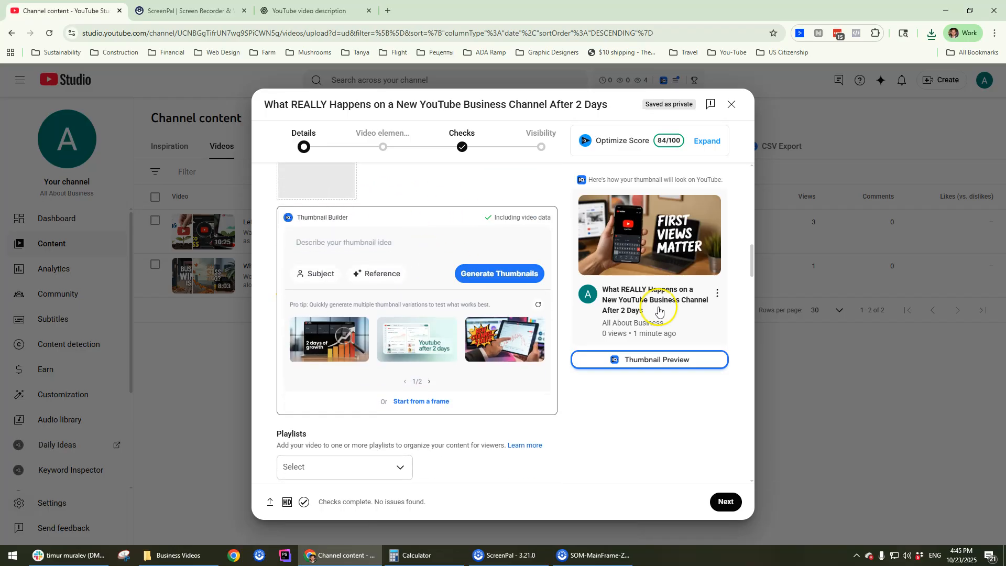
pyautogui.scroll(3, 530, 317)
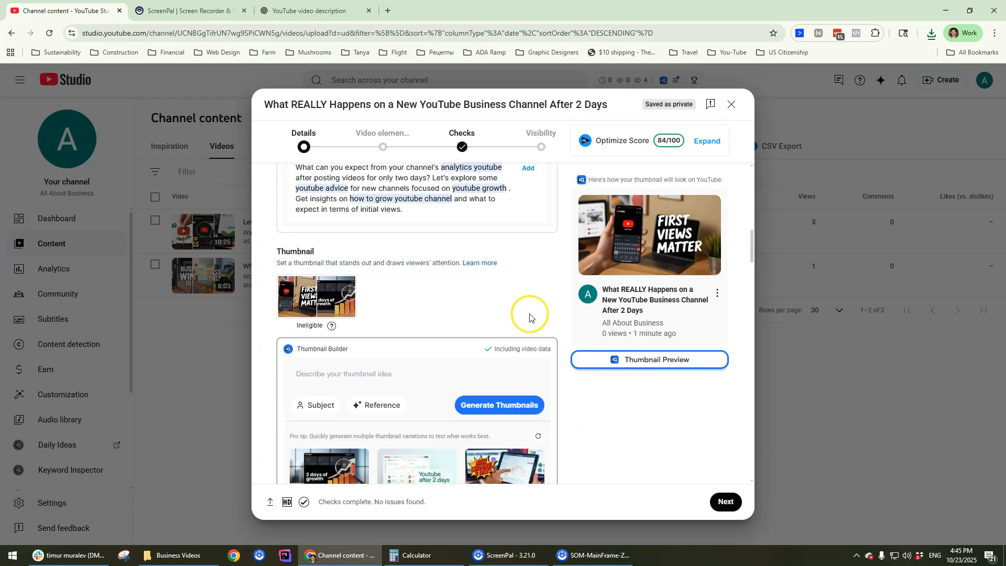
pyautogui.scroll(-7, 545, 310)
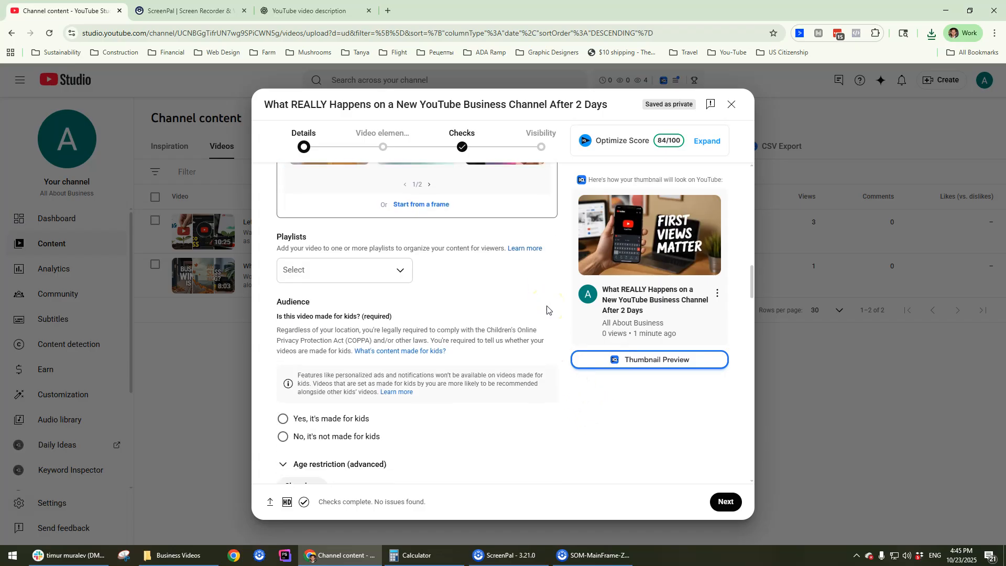
pyautogui.scroll(4, 545, 312)
pyautogui.scroll(3, 362, 262)
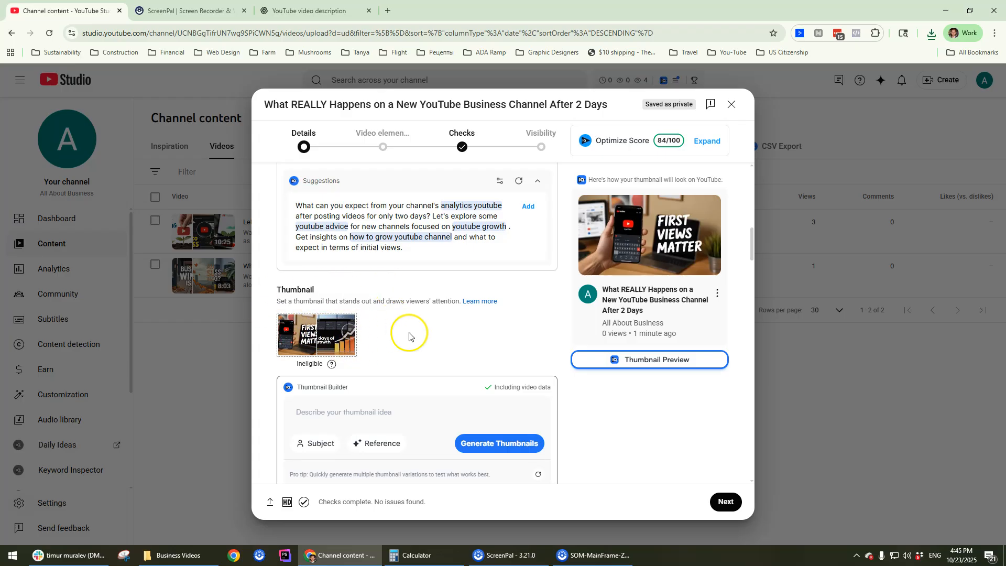
pyautogui.scroll(-4, 423, 322)
pyautogui.scroll(5, 414, 323)
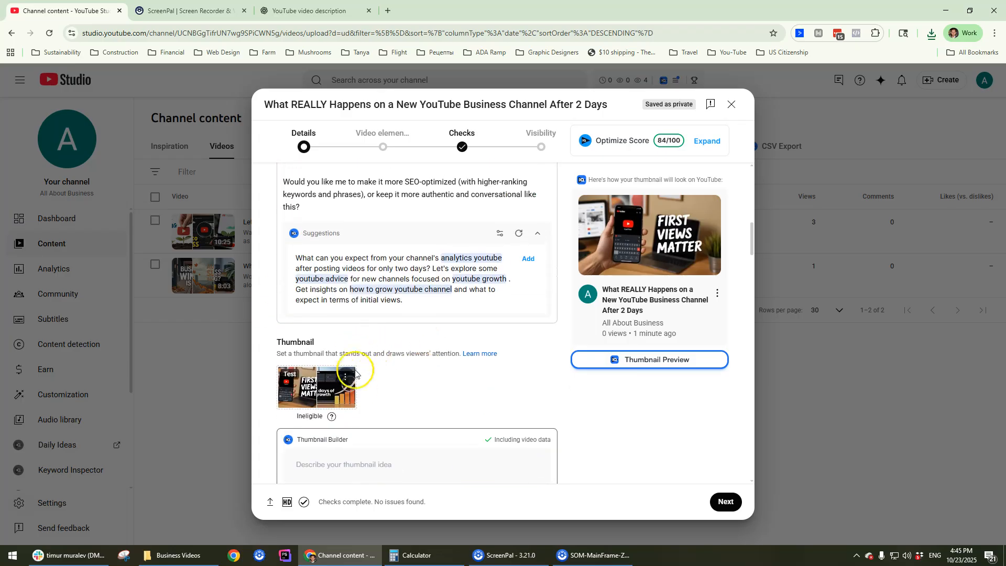
# Add the video to the existing playlist "Scaling YOUR YouTube Channel.".
pyautogui.scroll(-8, 419, 372)
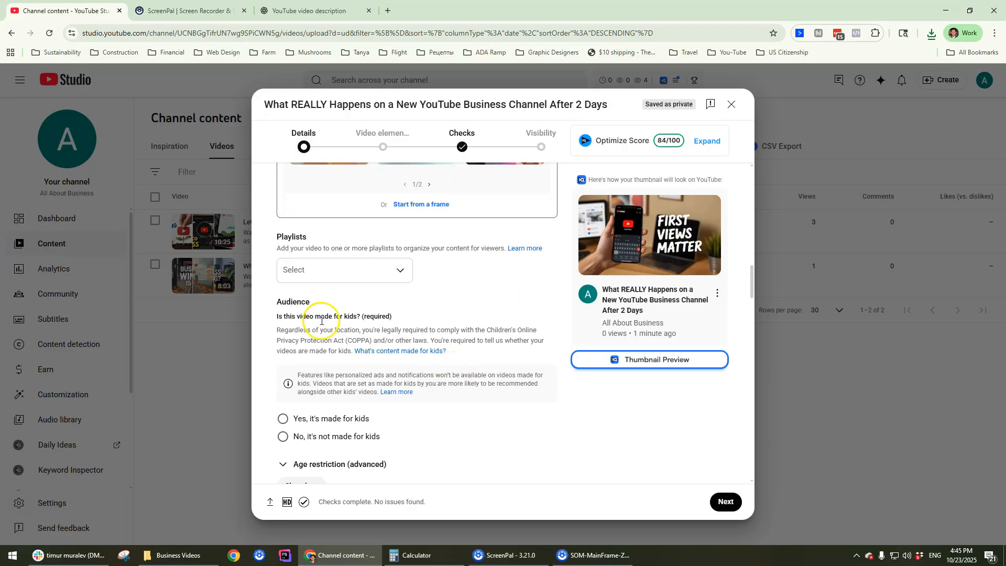
pyautogui.click(389, 273)
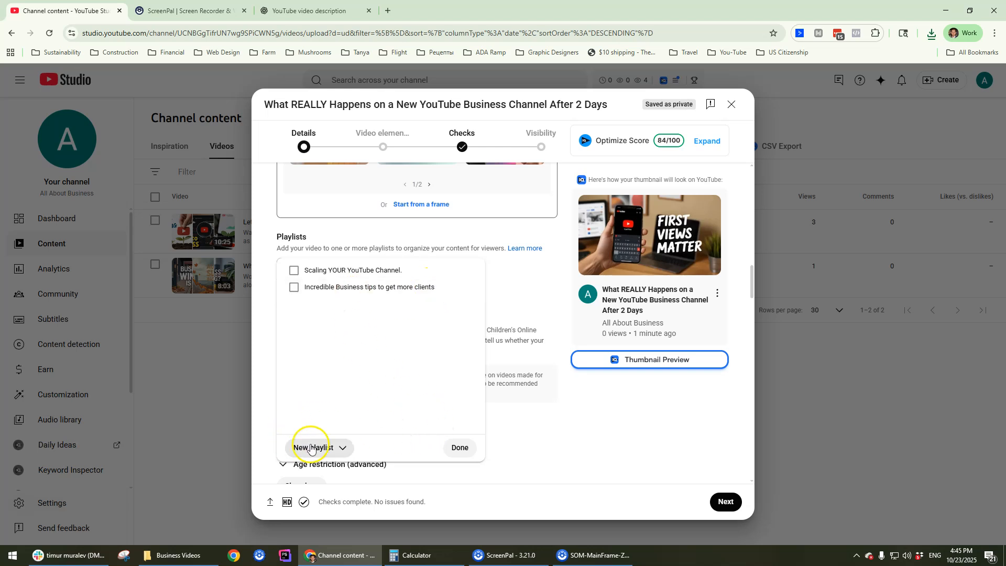
pyautogui.click(336, 451)
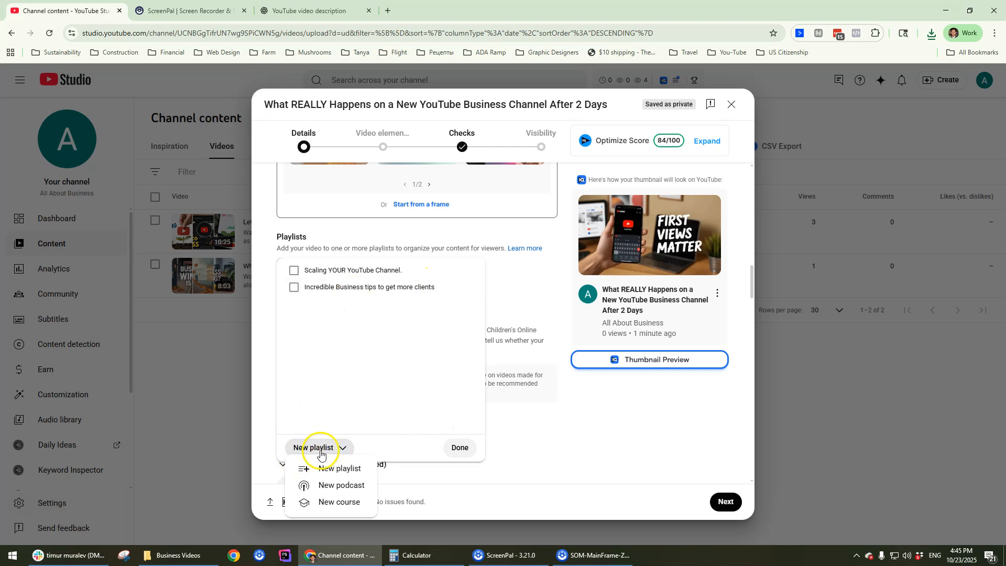
pyautogui.click(348, 322)
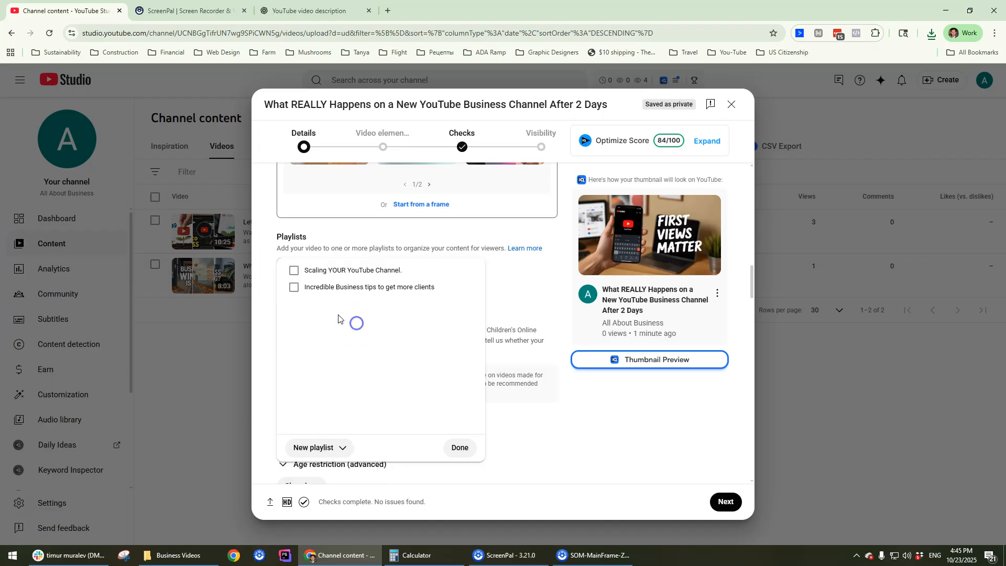
pyautogui.click(294, 270)
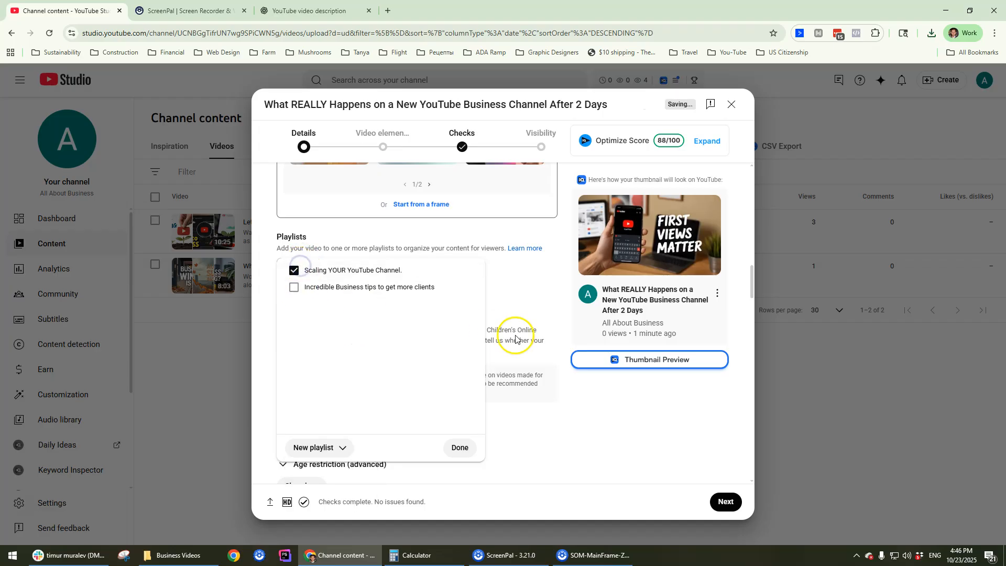
pyautogui.click(456, 447)
# Look through the playlist, audience, paid promotion and altered content settings down to the video's tags section.
pyautogui.scroll(-4, 408, 317)
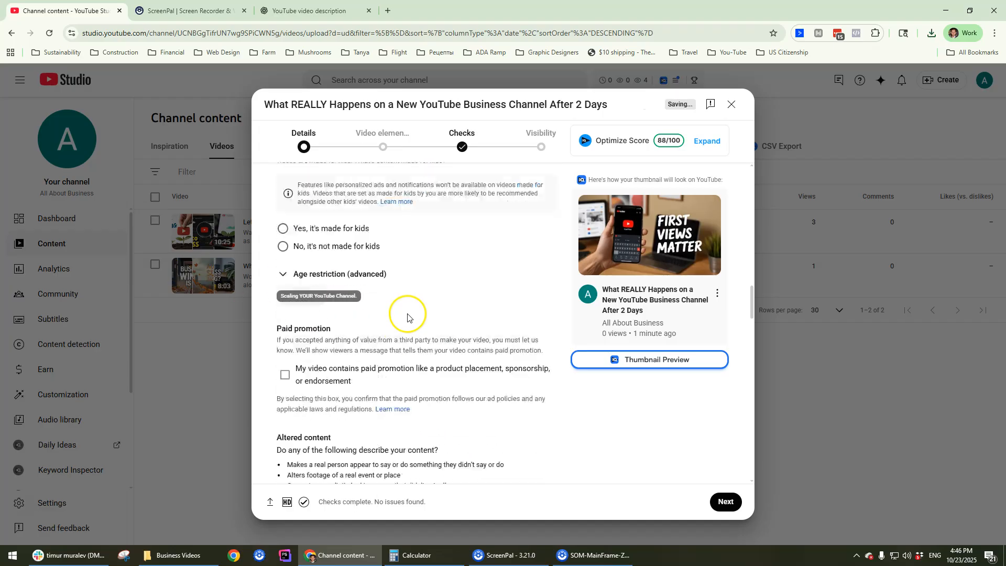
pyautogui.scroll(3, 464, 325)
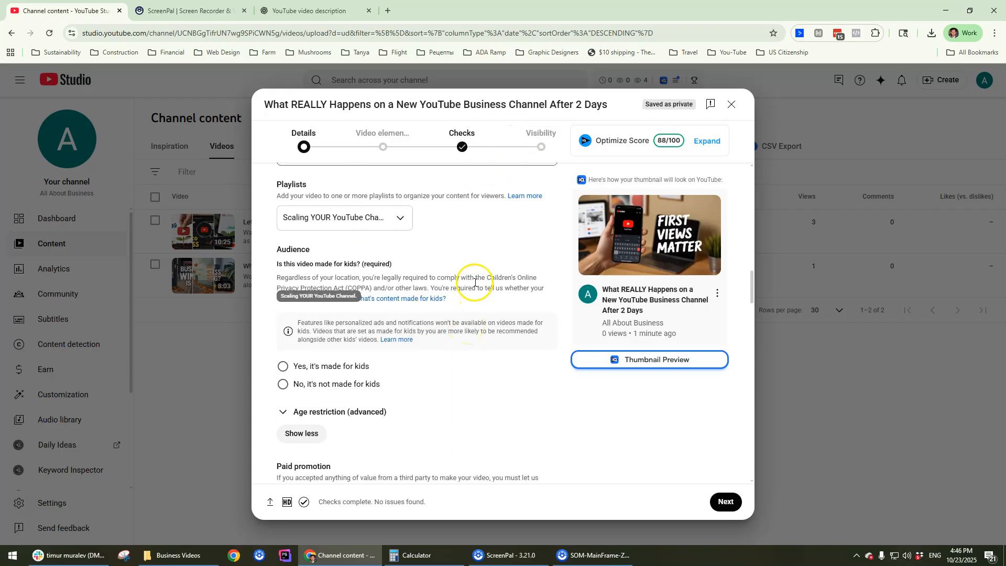
pyautogui.scroll(-6, 461, 319)
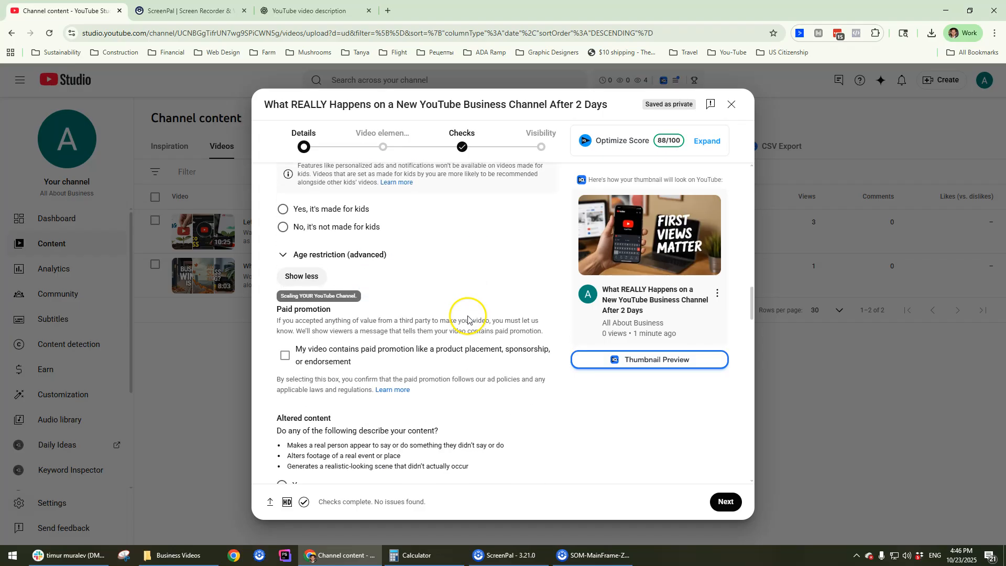
pyautogui.scroll(-10, 463, 317)
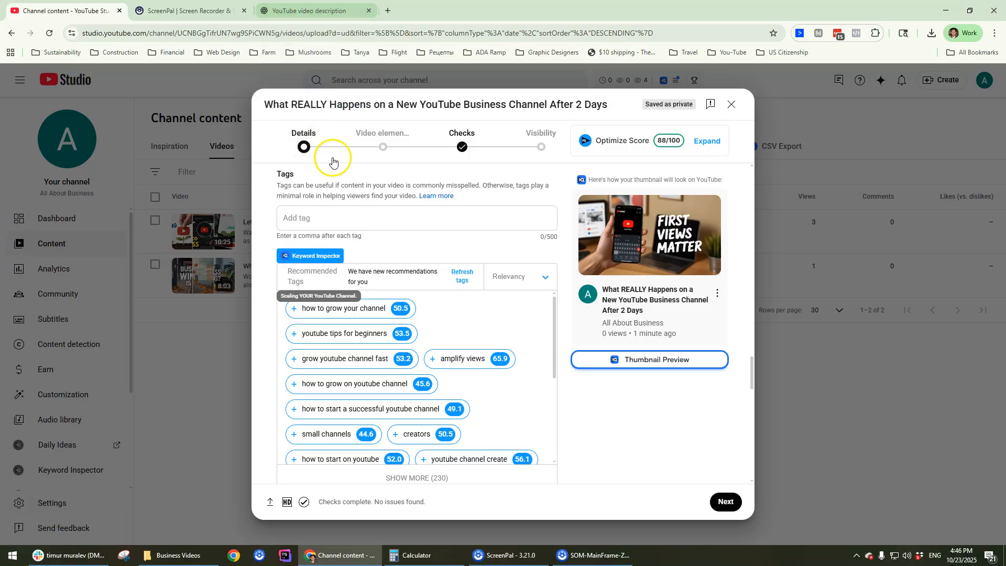
# Ask ChatGPT, in the video description chat, to "create SEO tags for this video 500char limit".
pyautogui.click(291, 9)
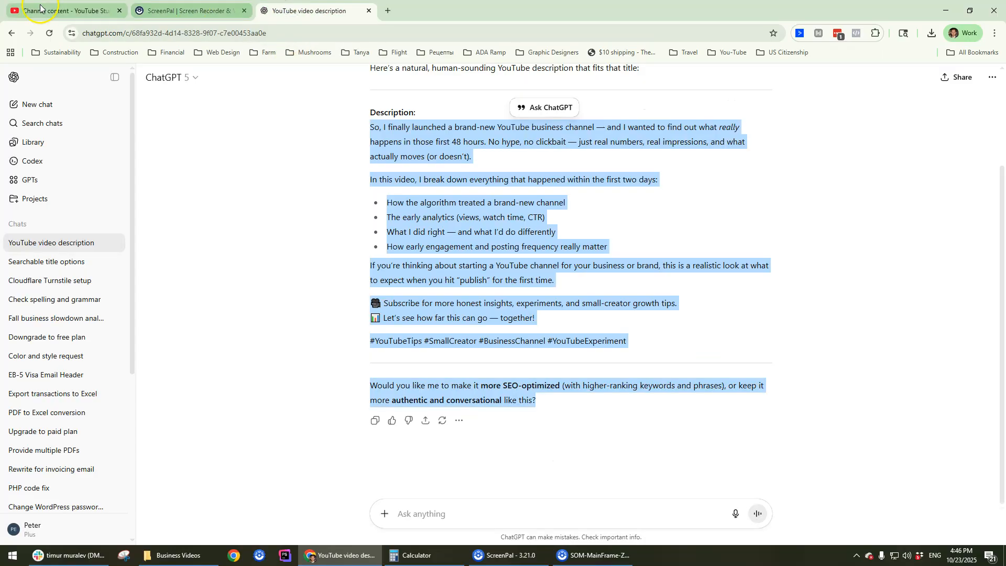
pyautogui.click(63, 11)
pyautogui.scroll(-2, 335, 412)
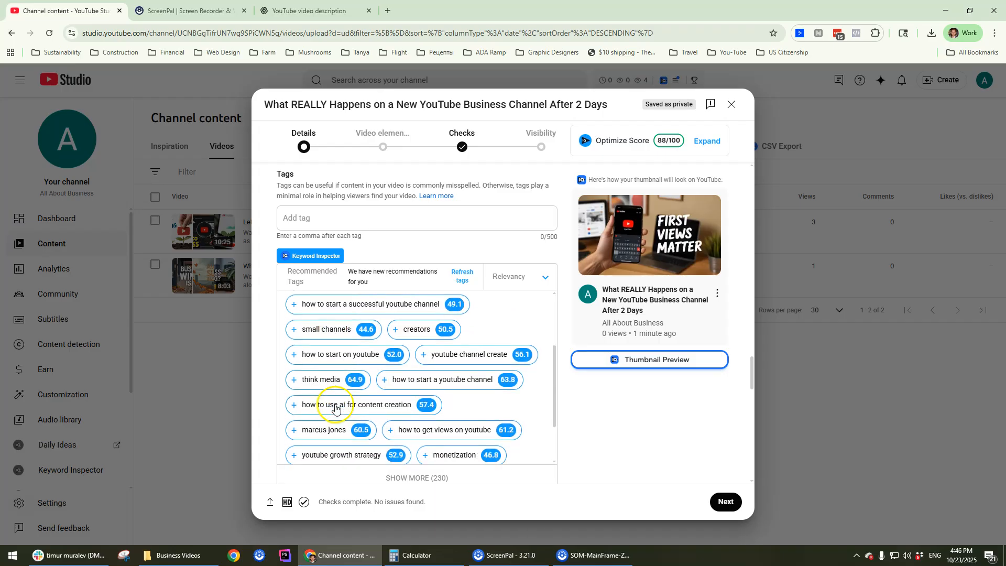
pyautogui.click(309, 10)
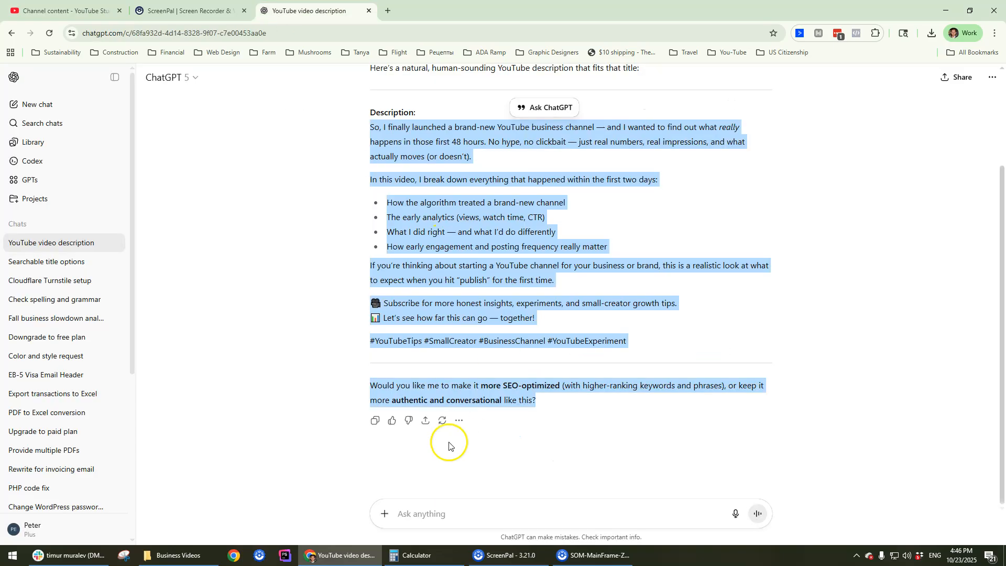
pyautogui.click(439, 514)
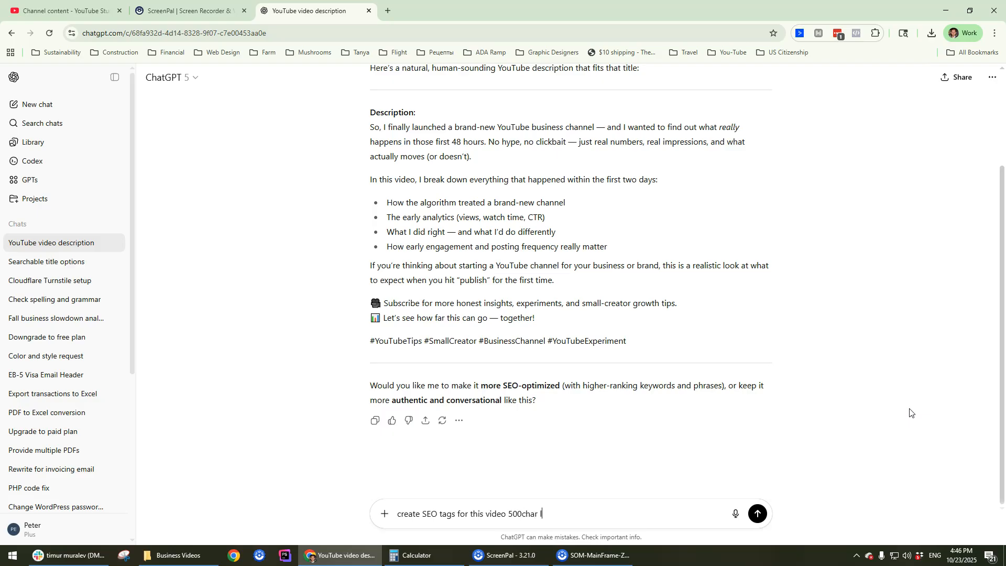
pyautogui.press('Return')
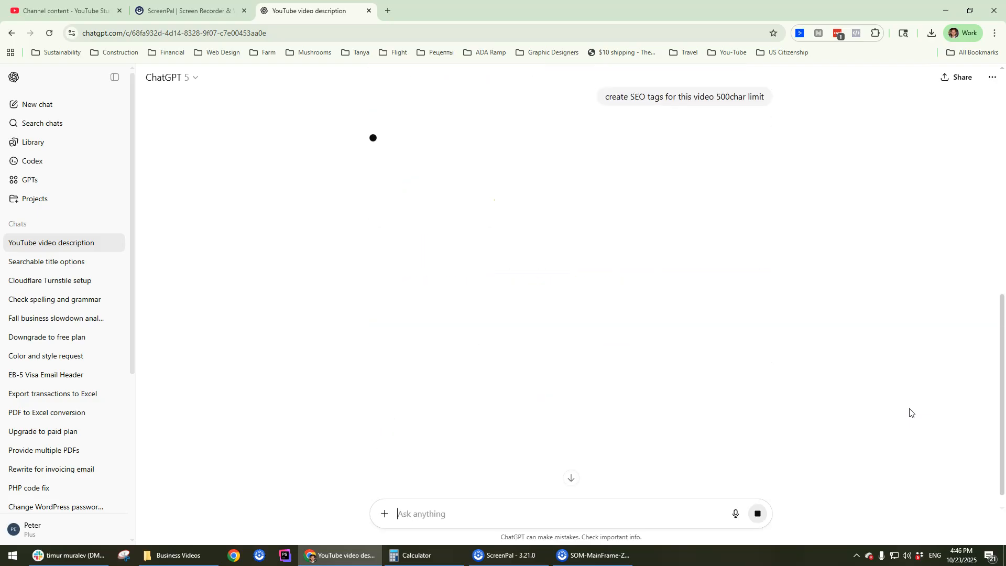
# Copy the SEO tag list generated by ChatGPT into the video's Tags field in YouTube Studio.
pyautogui.click(188, 11)
pyautogui.click(74, 11)
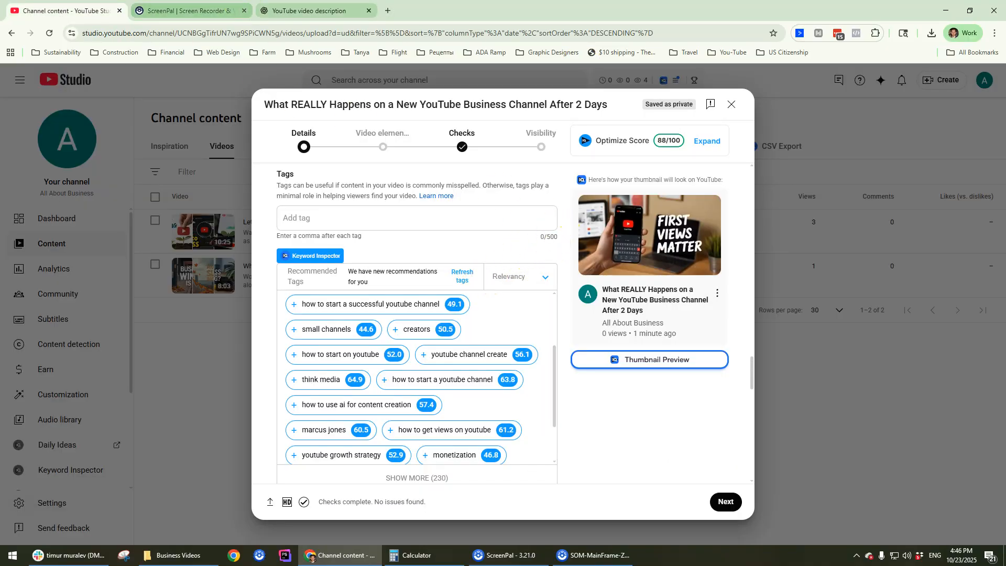
pyautogui.click(307, 10)
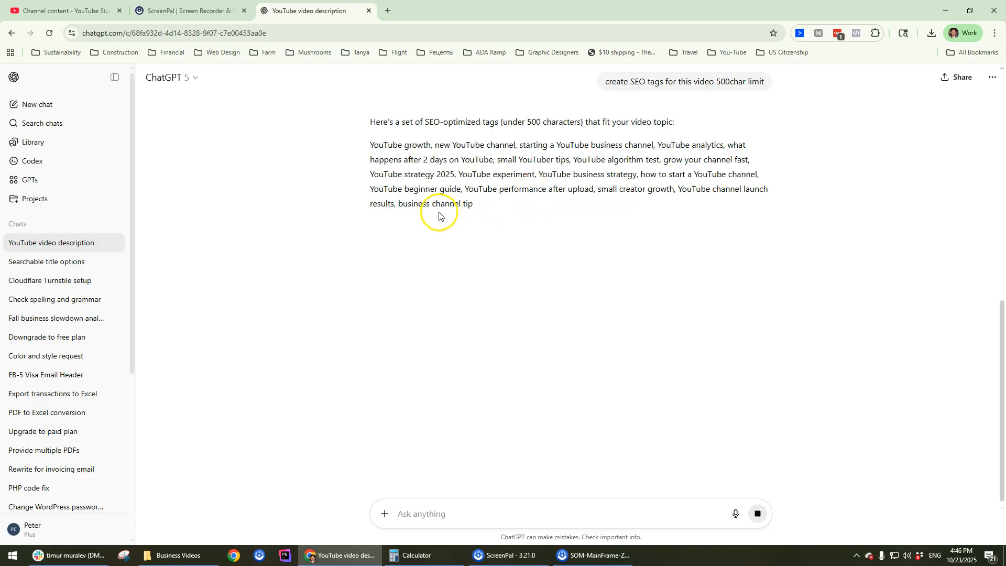
pyautogui.moveTo(500, 210); pyautogui.dragTo(367, 143)
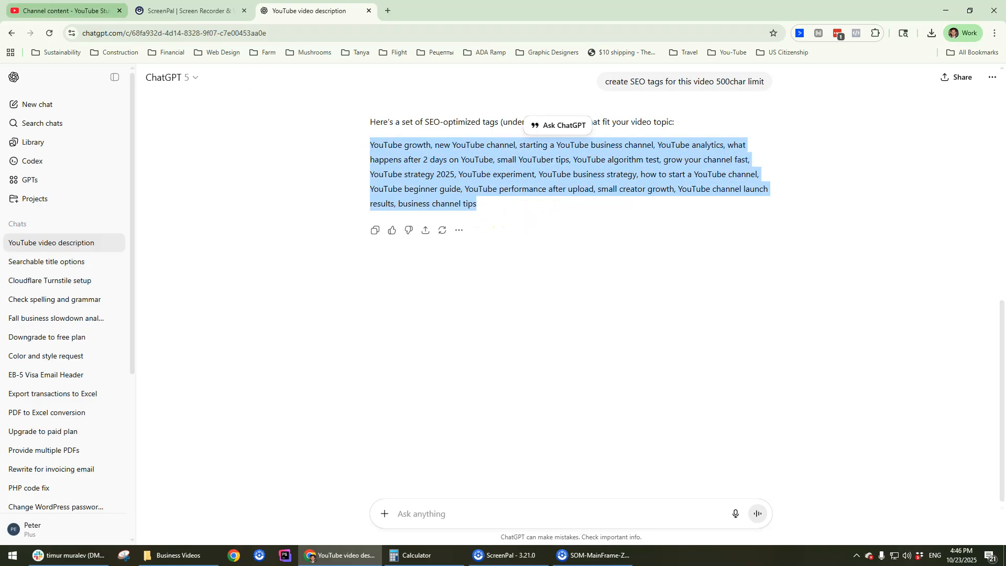
pyautogui.hotkey('ctrl', 'c')
pyautogui.hotkey('ctrl', '1')
pyautogui.click(371, 229)
pyautogui.hotkey('ctrl', 'v')
pyautogui.scroll(-6, 519, 343)
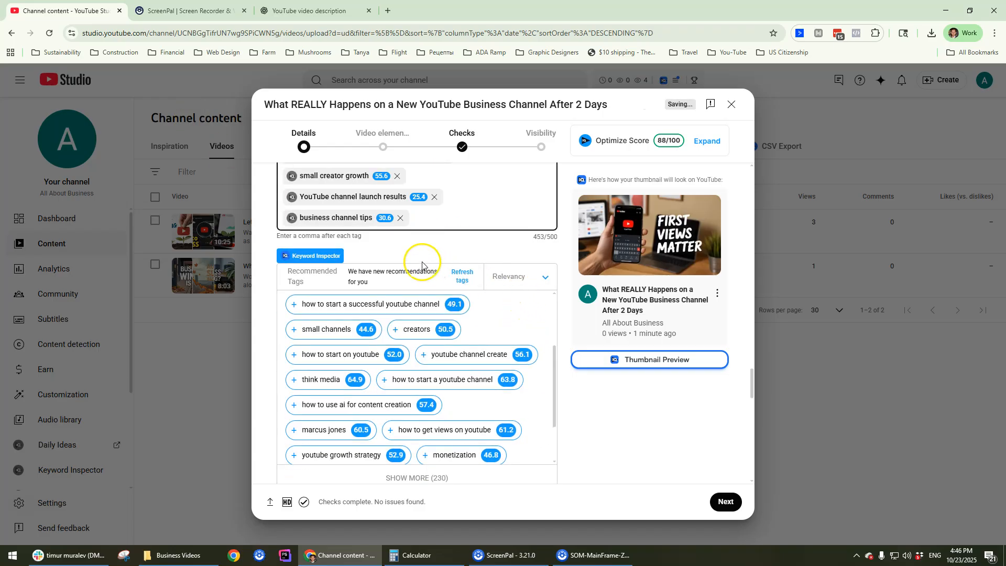
# Choose Education as the video's category, leaving the language, license and Shorts remixing settings as they are.
pyautogui.scroll(-3, 618, 442)
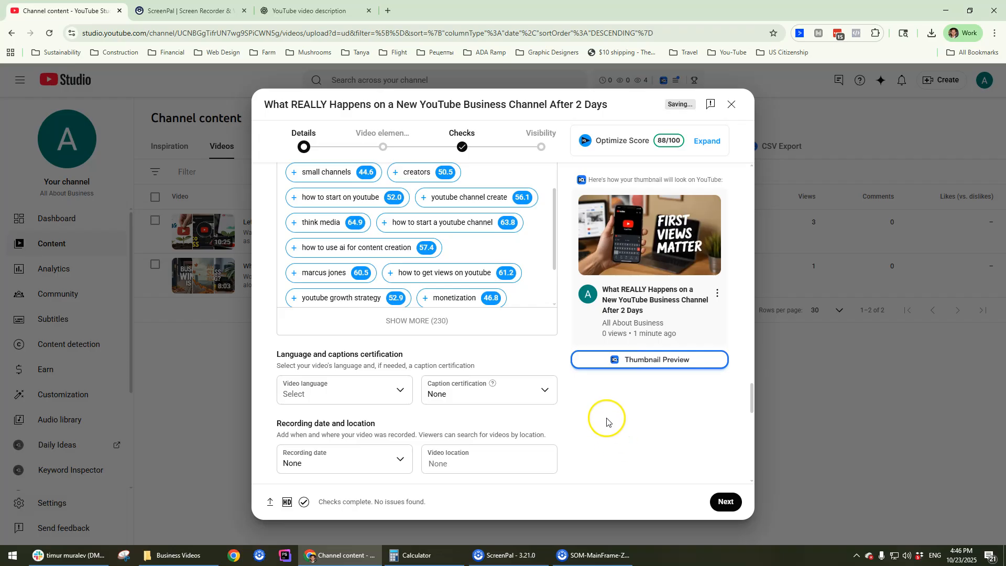
pyautogui.scroll(-3, 592, 396)
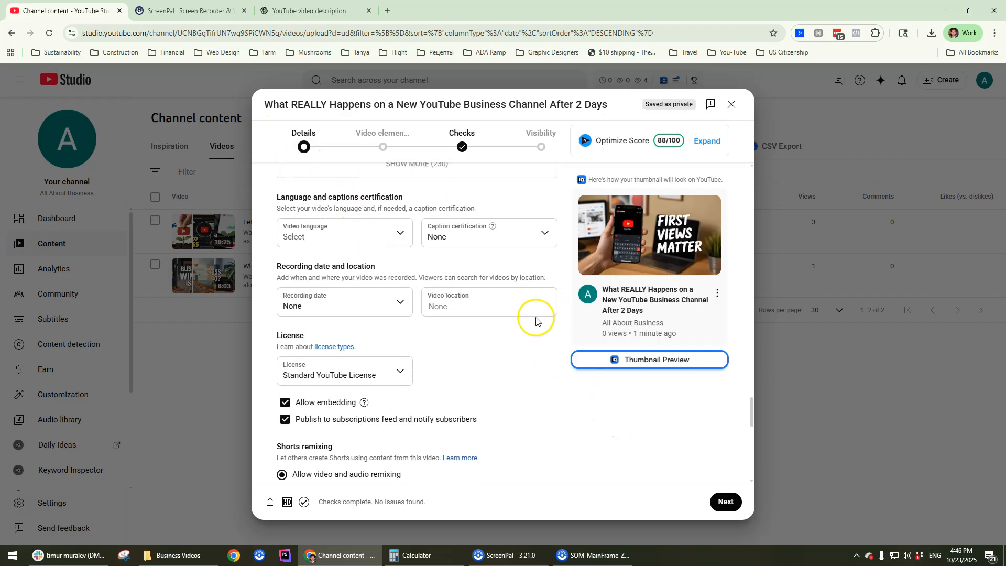
pyautogui.scroll(-2, 524, 327)
pyautogui.scroll(4, 414, 309)
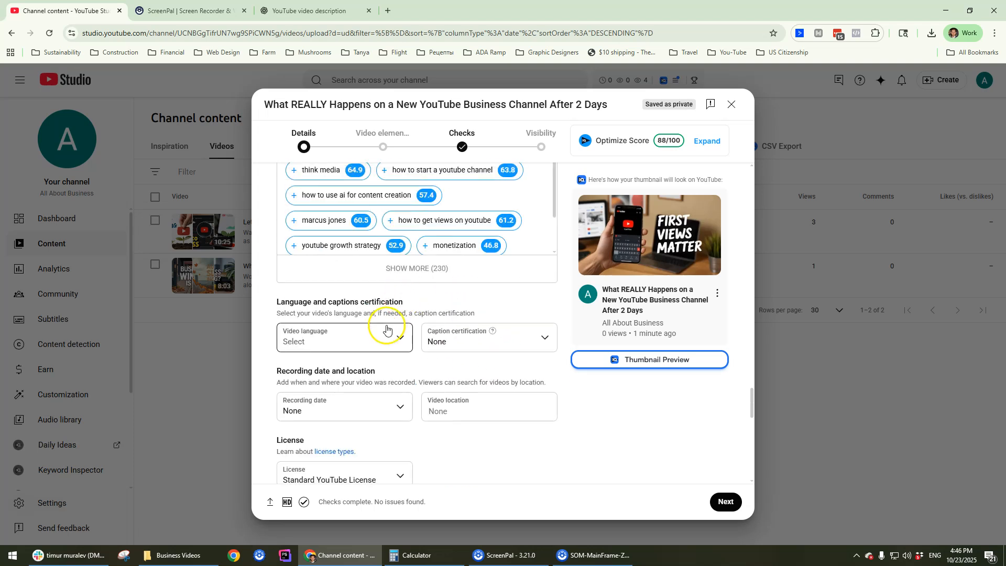
pyautogui.scroll(-3, 495, 337)
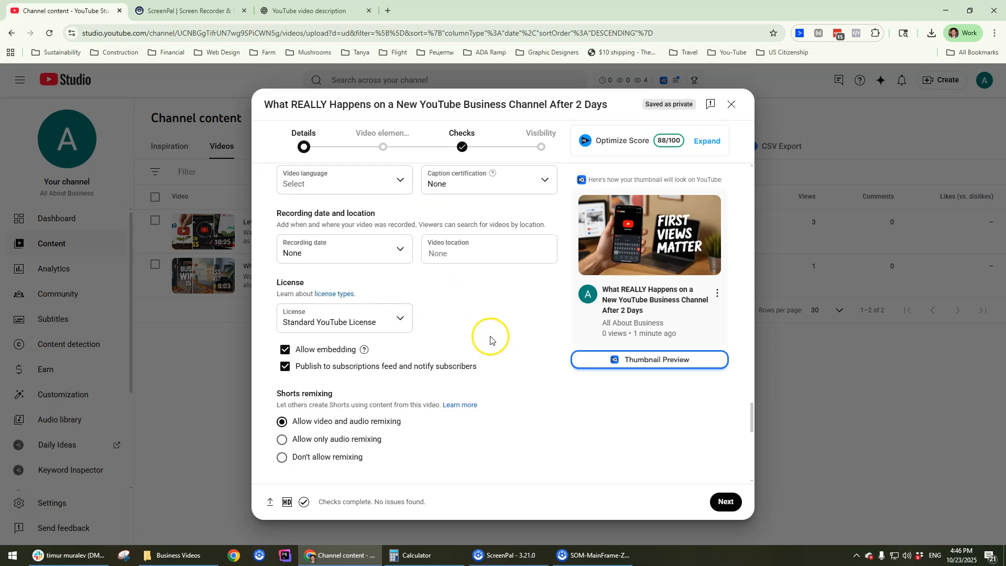
pyautogui.scroll(-4, 489, 338)
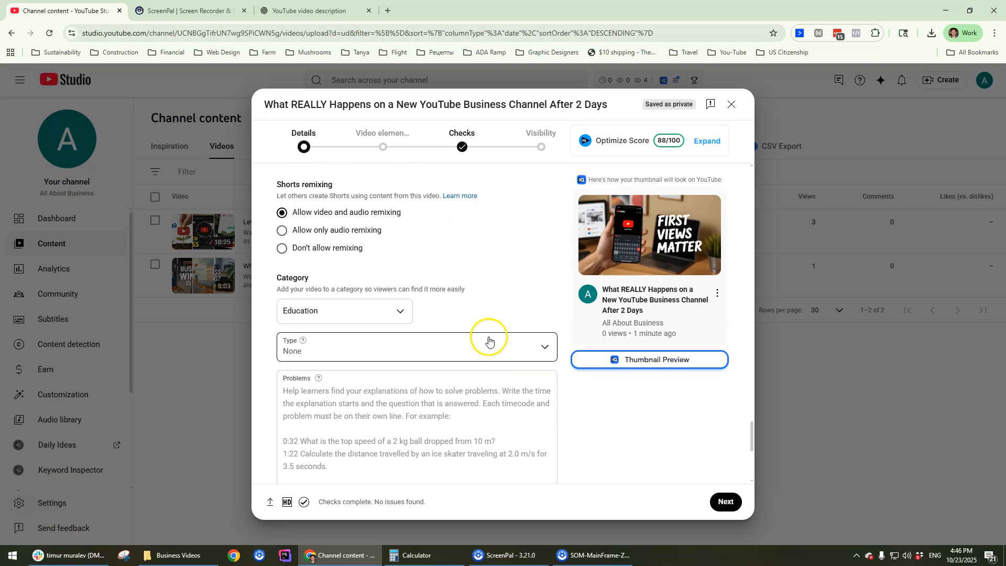
pyautogui.click(370, 316)
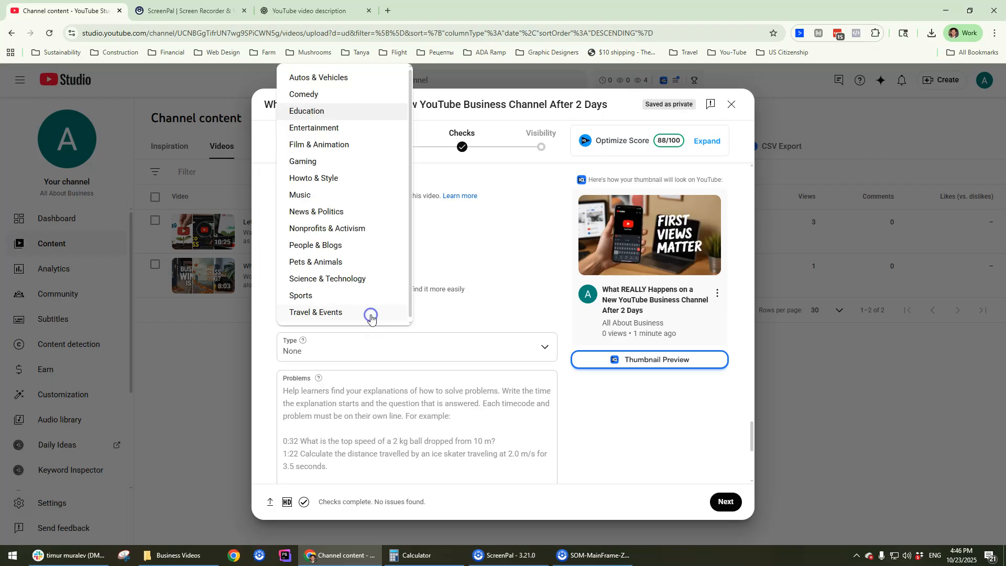
pyautogui.click(336, 118)
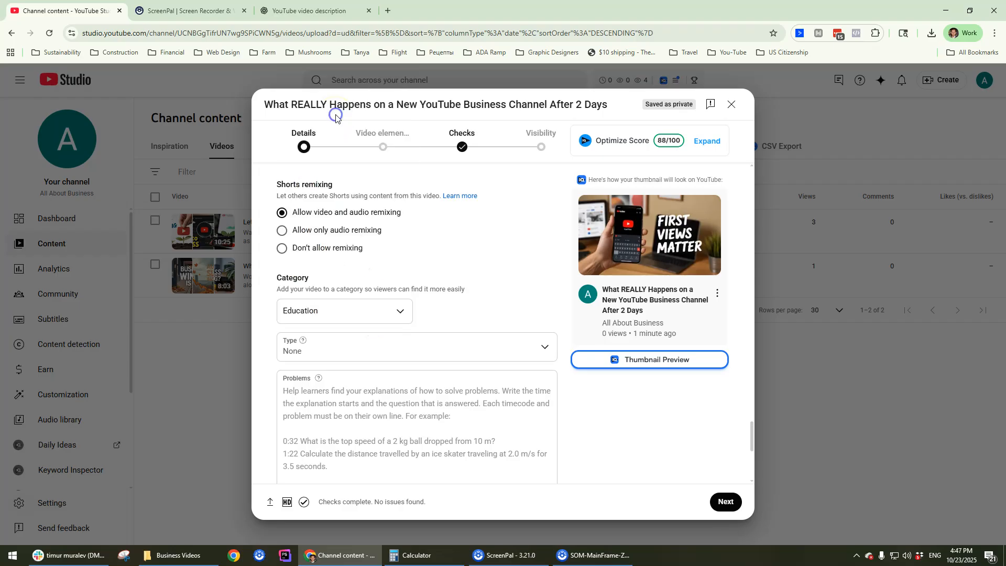
pyautogui.click(379, 311)
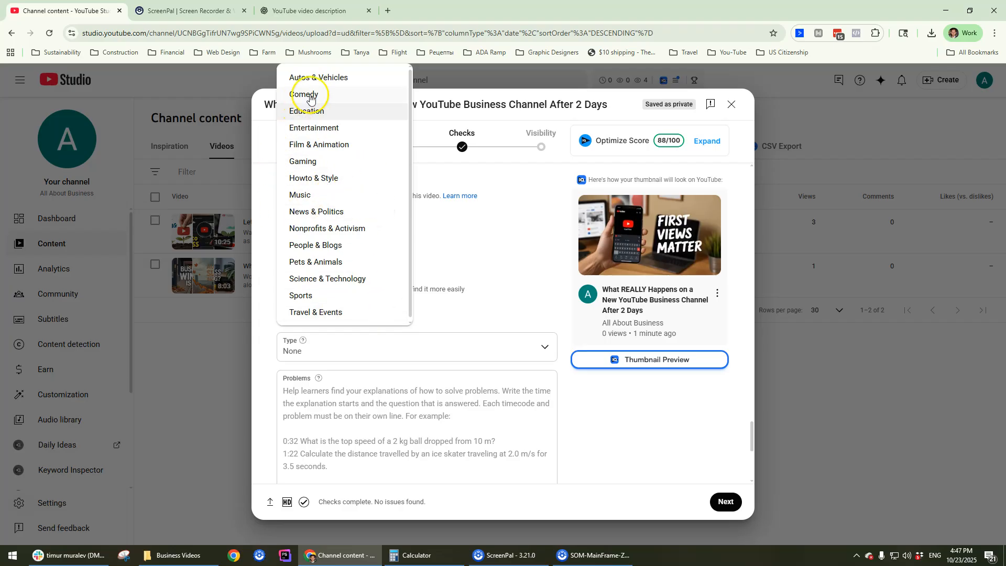
pyautogui.click(330, 112)
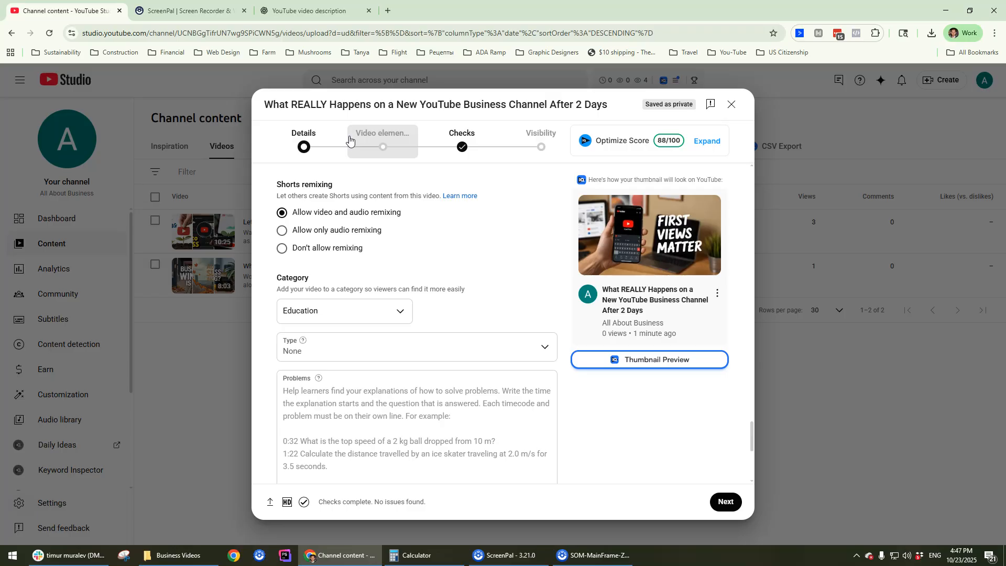
# Look through the Education type, Problems, academic system and level fields down to the comments and ratings settings.
pyautogui.scroll(-2, 581, 422)
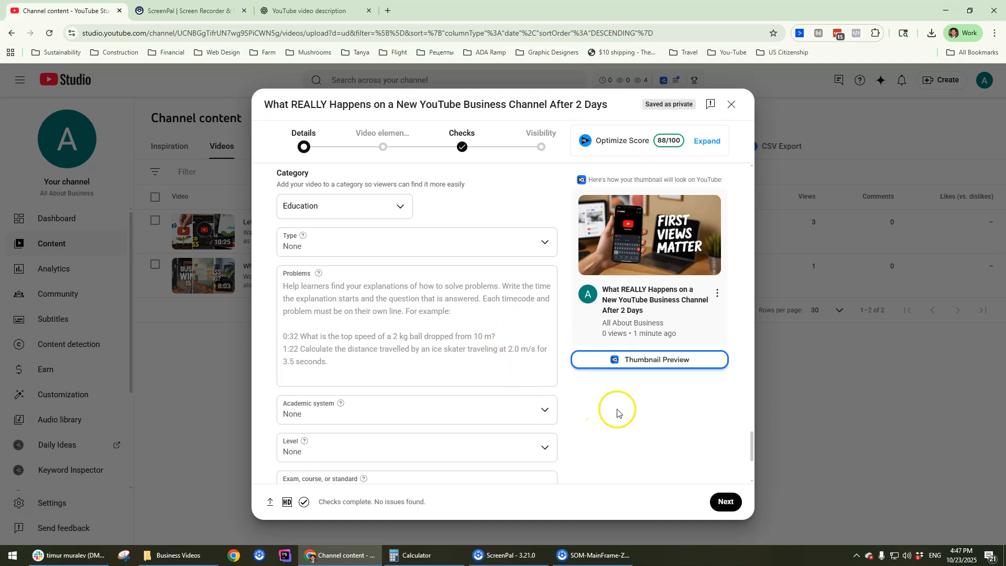
pyautogui.scroll(-1, 614, 410)
pyautogui.scroll(2, 617, 413)
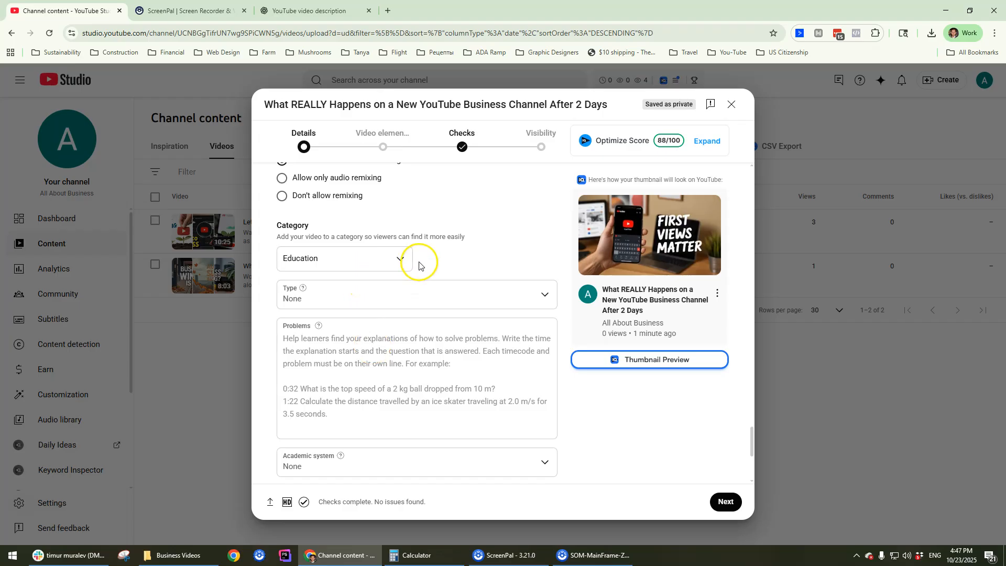
pyautogui.scroll(-2, 418, 262)
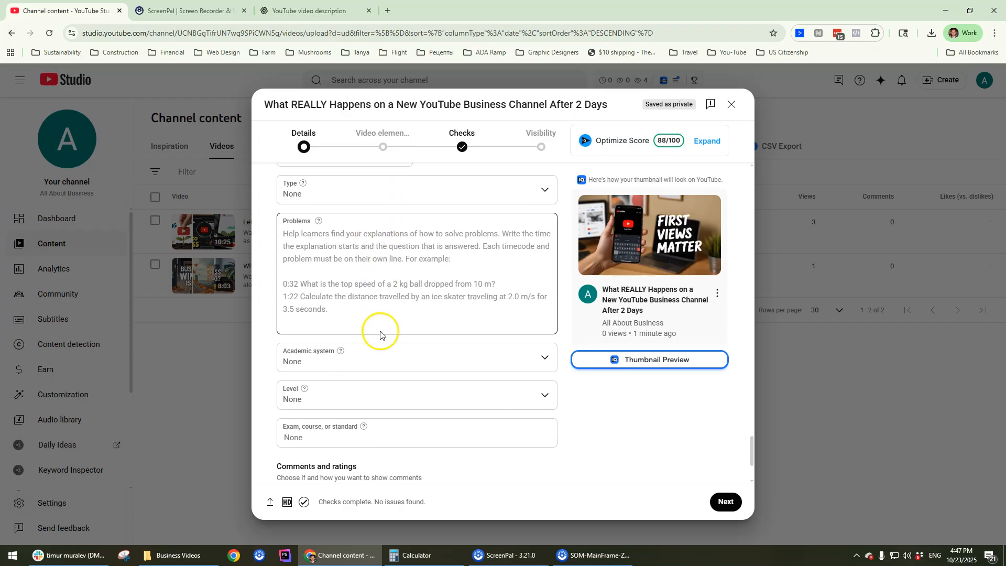
pyautogui.click(380, 257)
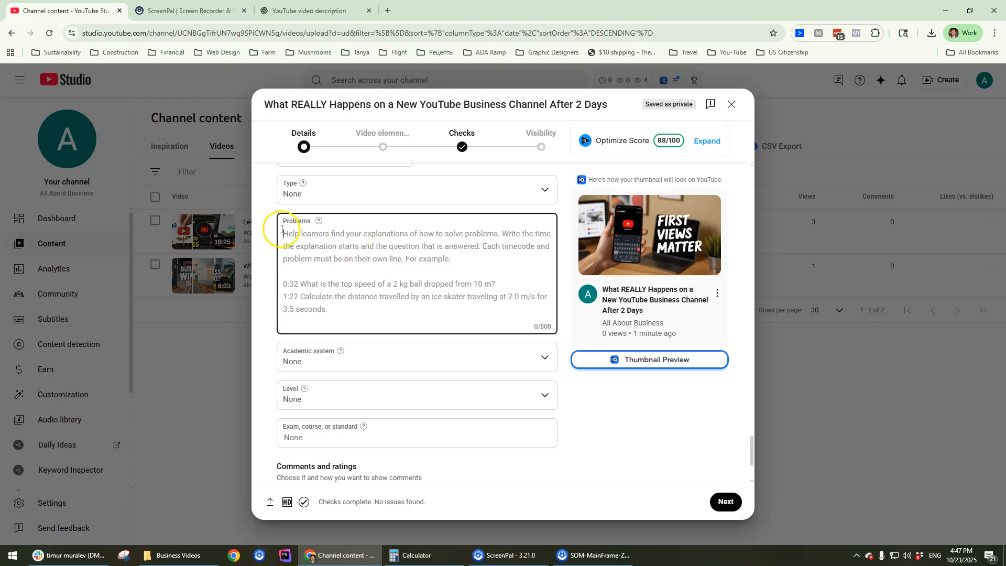
pyautogui.moveTo(317, 224)
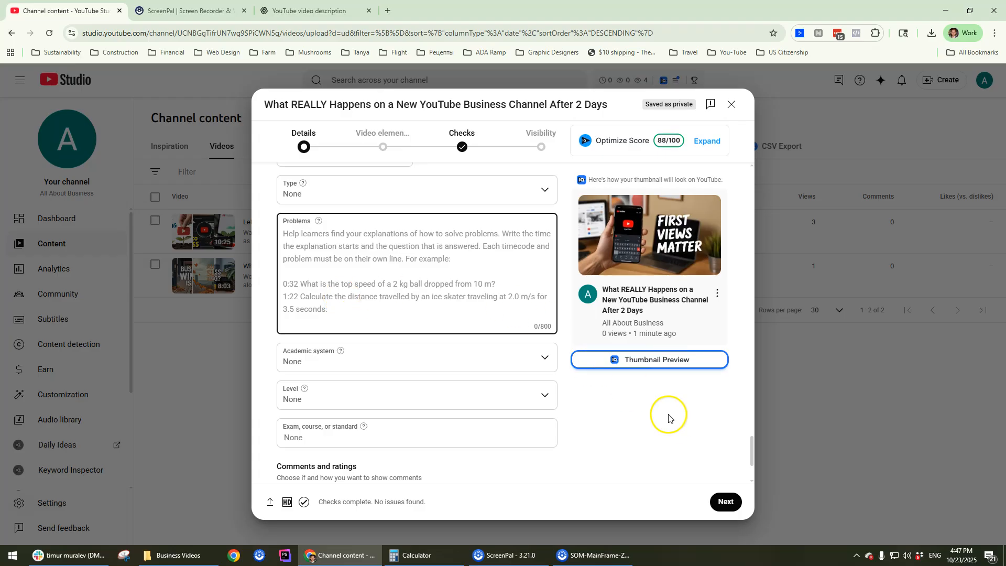
pyautogui.scroll(-3, 671, 454)
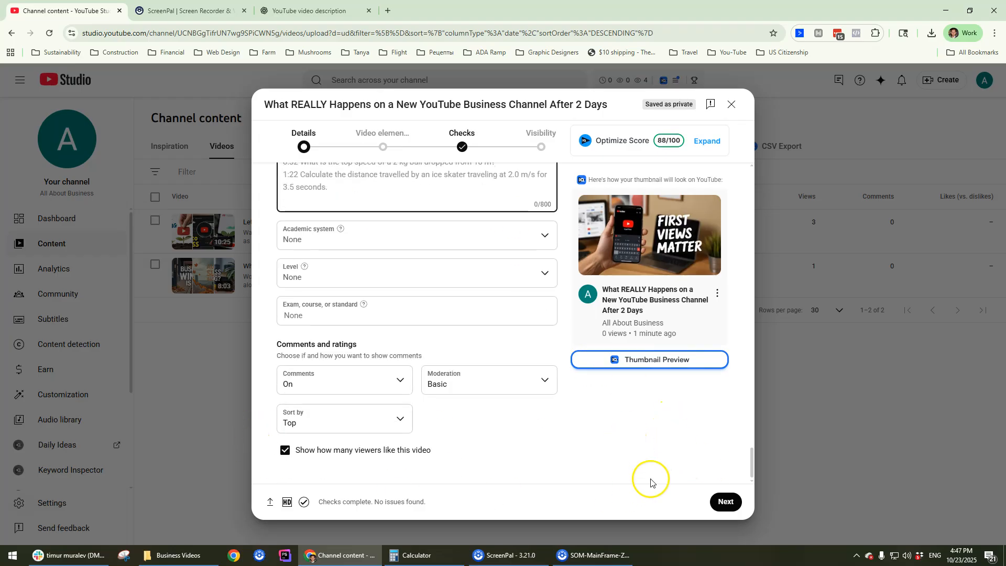
# Declare the video as not made for kids and continue to the Video elements stage.
pyautogui.click(725, 501)
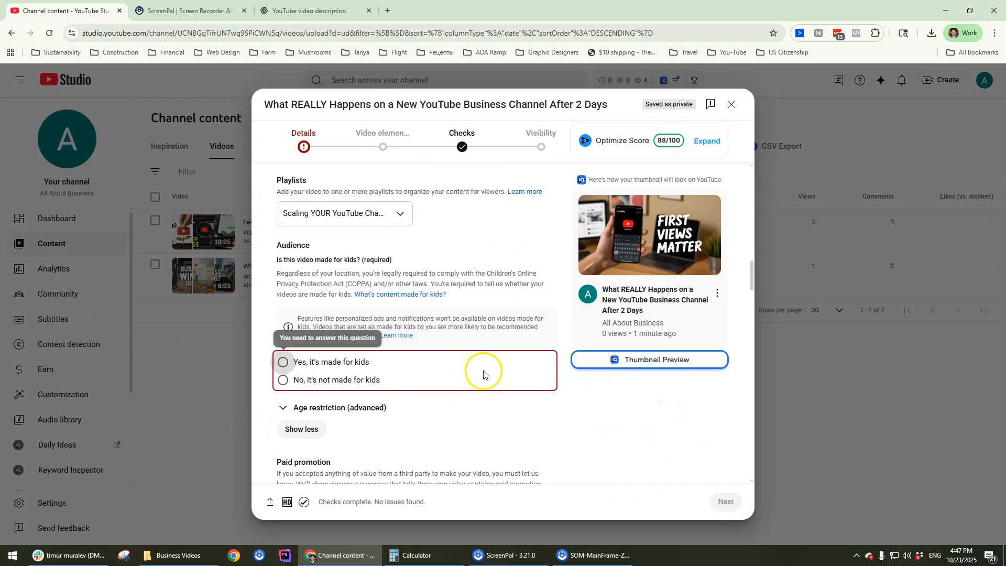
pyautogui.click(283, 380)
pyautogui.click(730, 502)
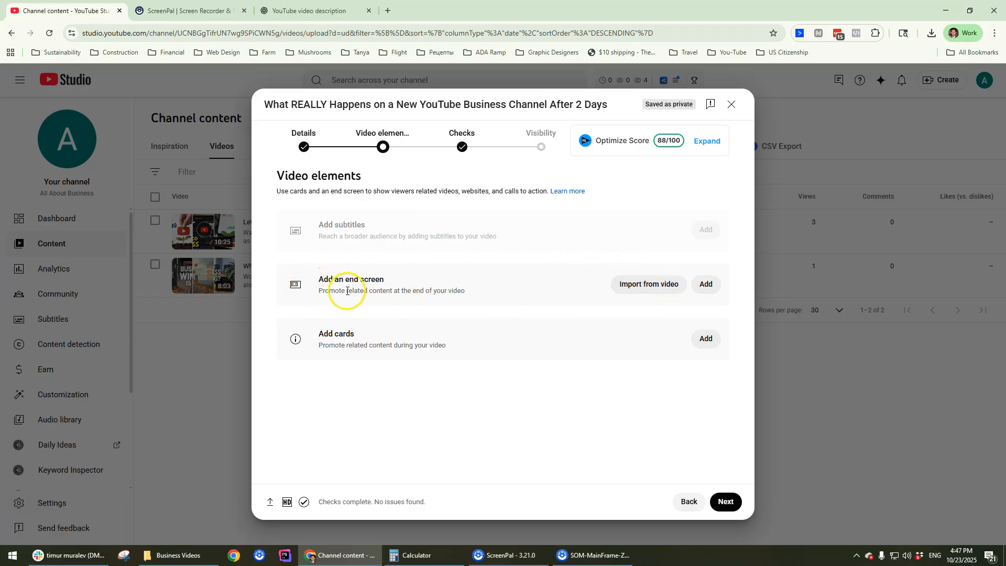
# Add an end screen using the "1 video, 1 subscribe" template and save it.
pyautogui.click(707, 283)
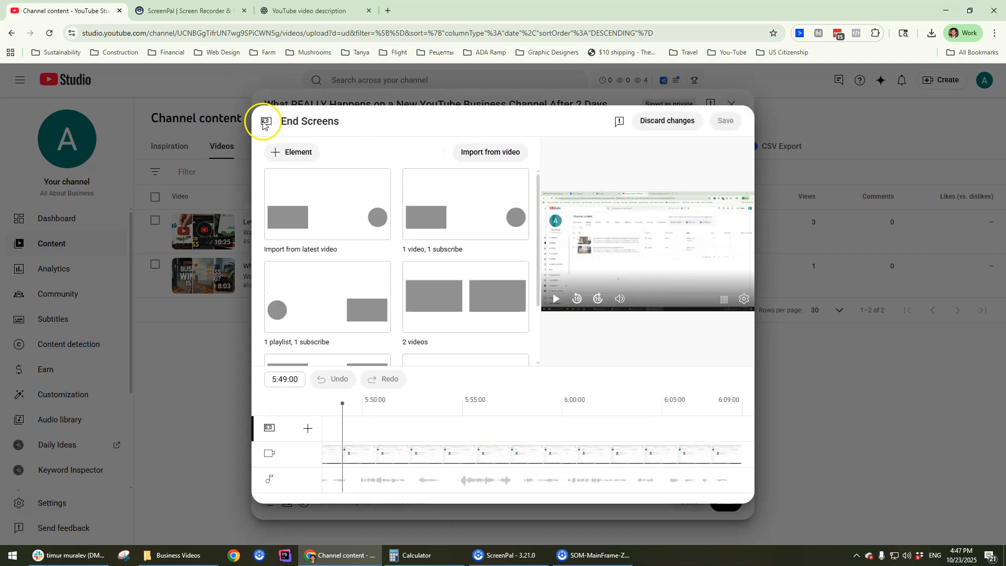
pyautogui.click(439, 219)
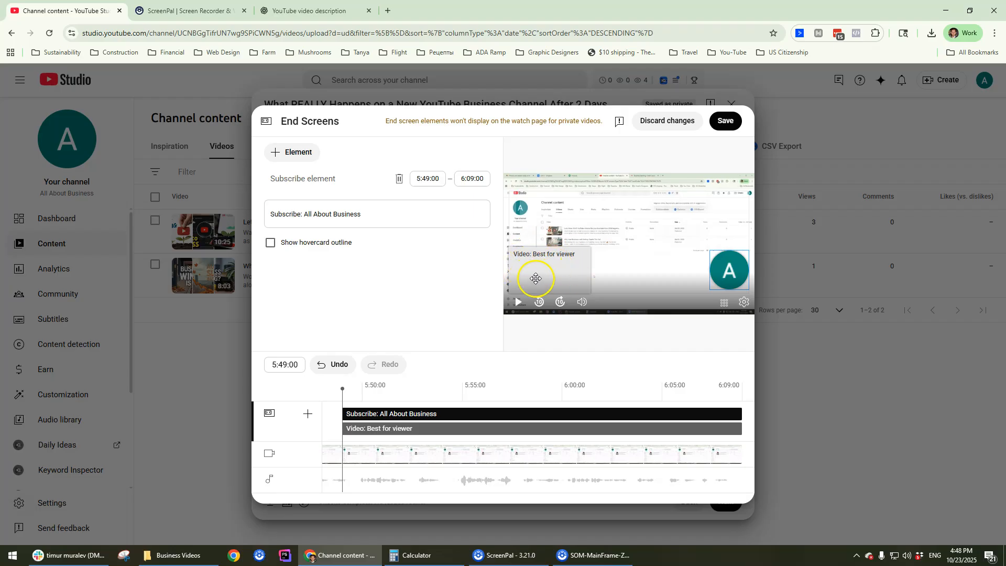
pyautogui.click(725, 121)
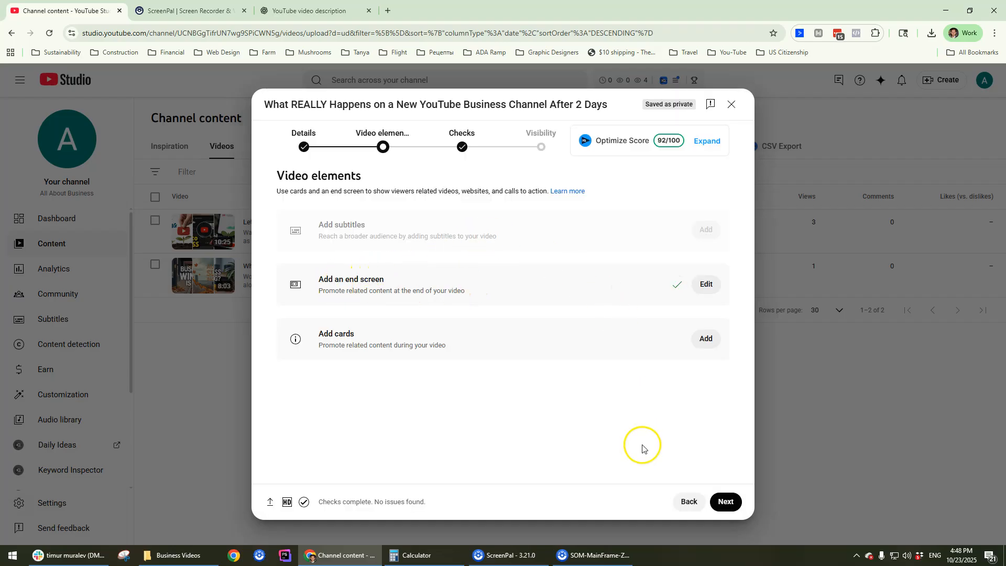
# Proceed past the copyright checks and set the video's visibility to be scheduled as public on Oct 24, 2025 at 12:00 AM.
pyautogui.click(723, 509)
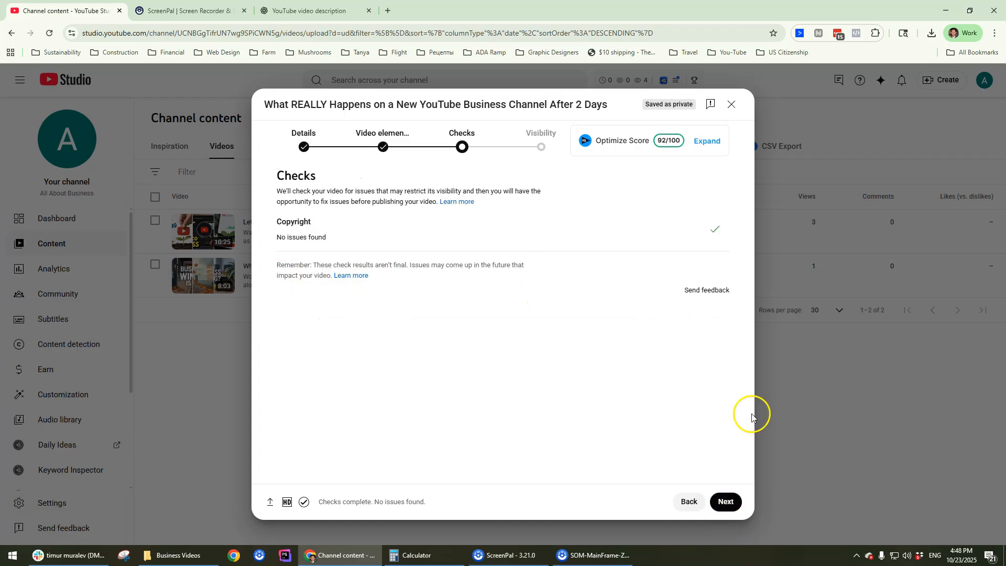
pyautogui.click(725, 501)
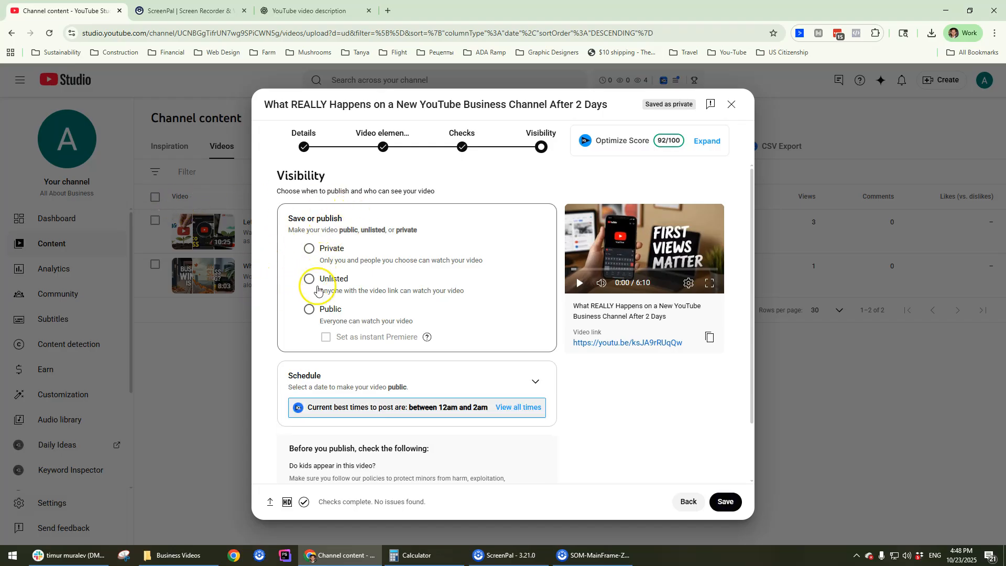
pyautogui.click(311, 309)
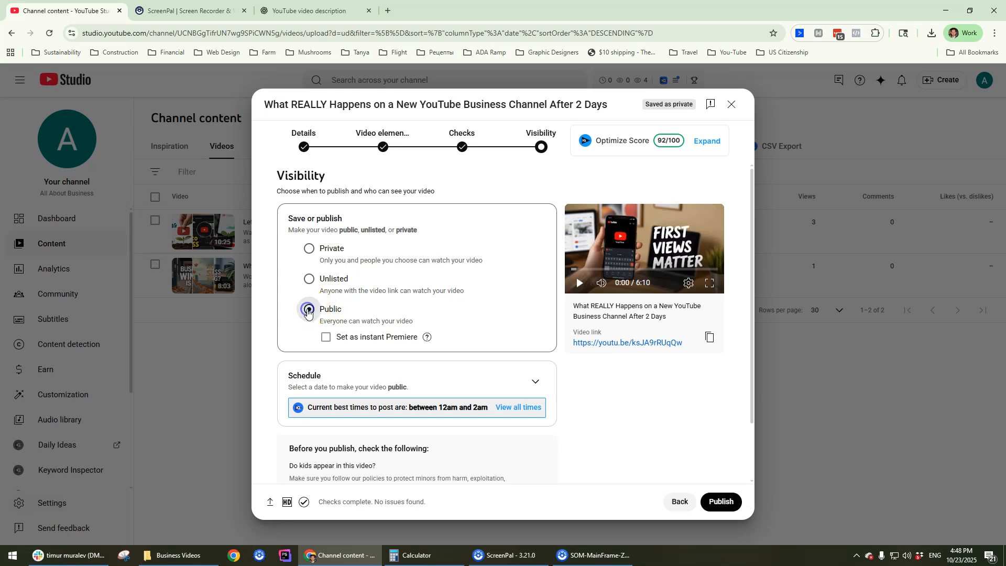
pyautogui.scroll(-1, 323, 308)
pyautogui.scroll(-1, 314, 315)
pyautogui.click(469, 321)
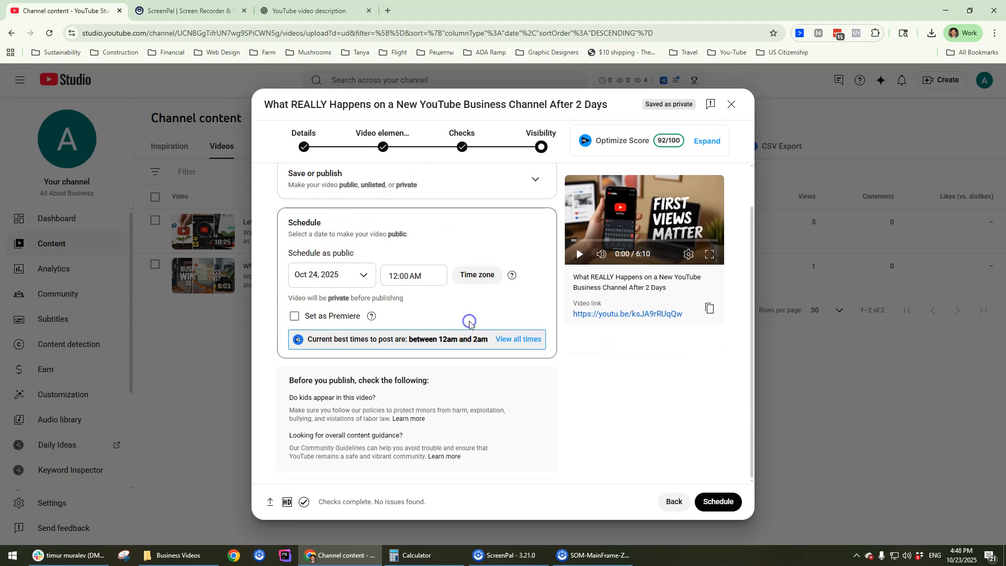
pyautogui.click(340, 283)
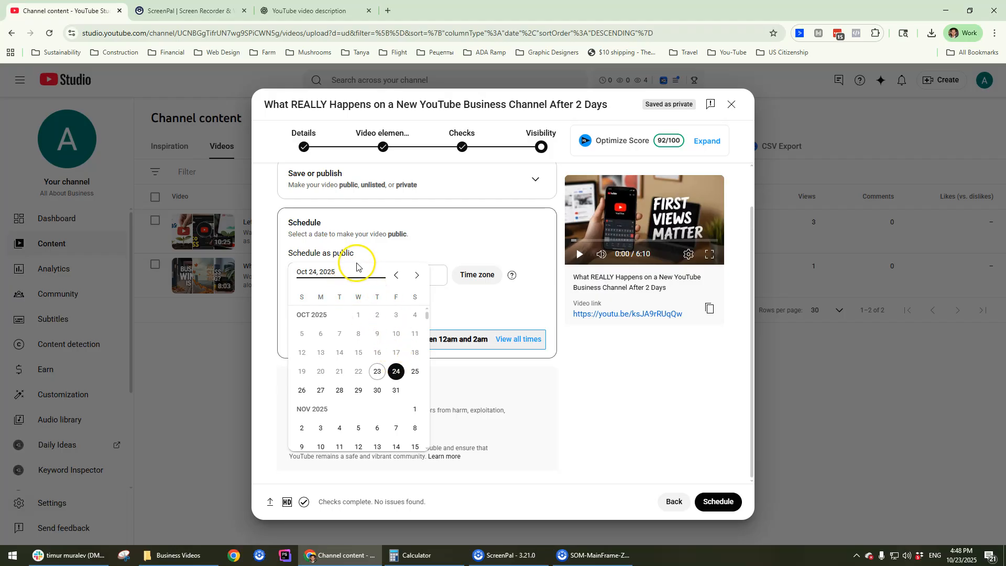
pyautogui.click(395, 373)
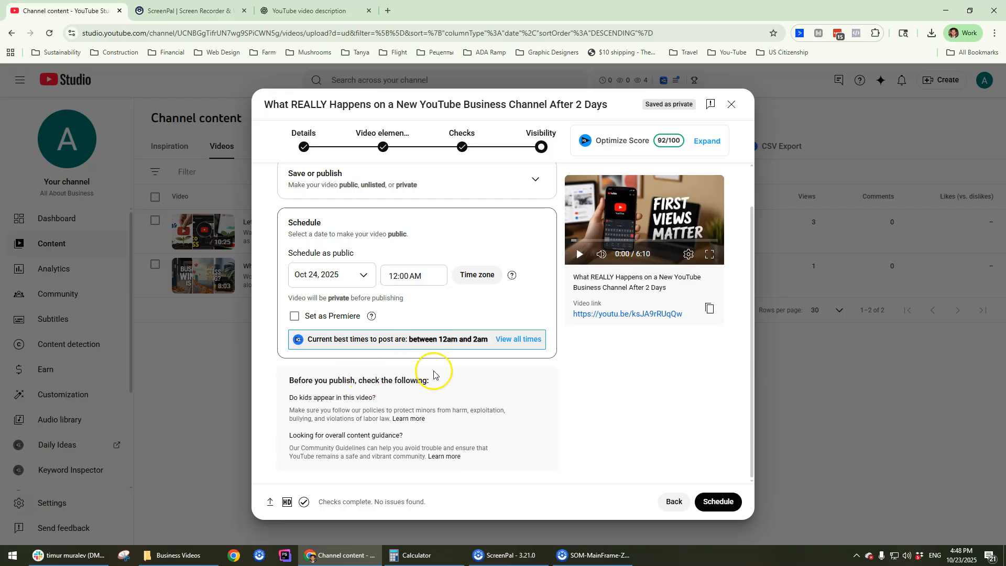
# Confirm the video's scheduled release and dismiss the confirmation with the video link.
pyautogui.click(721, 502)
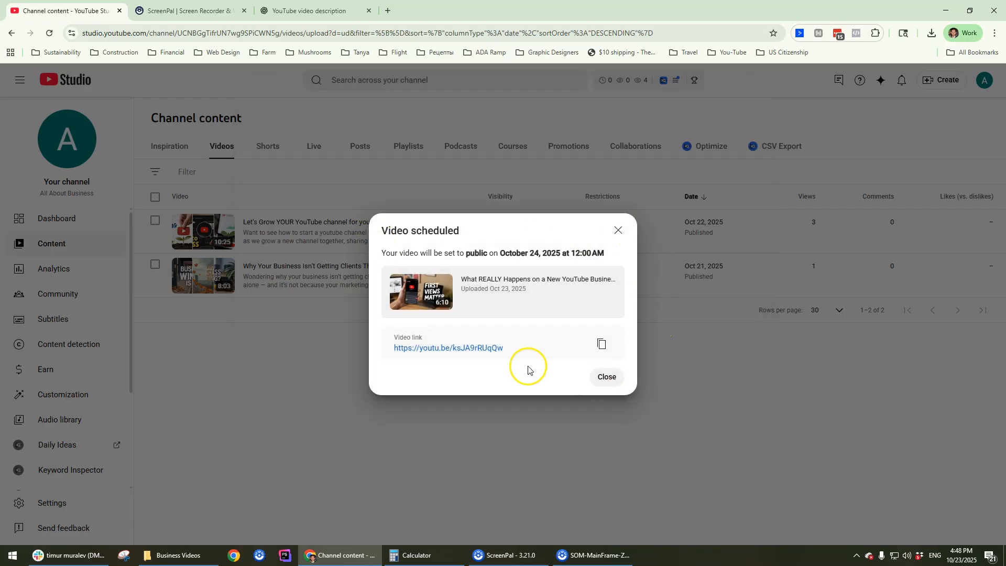
pyautogui.click(616, 380)
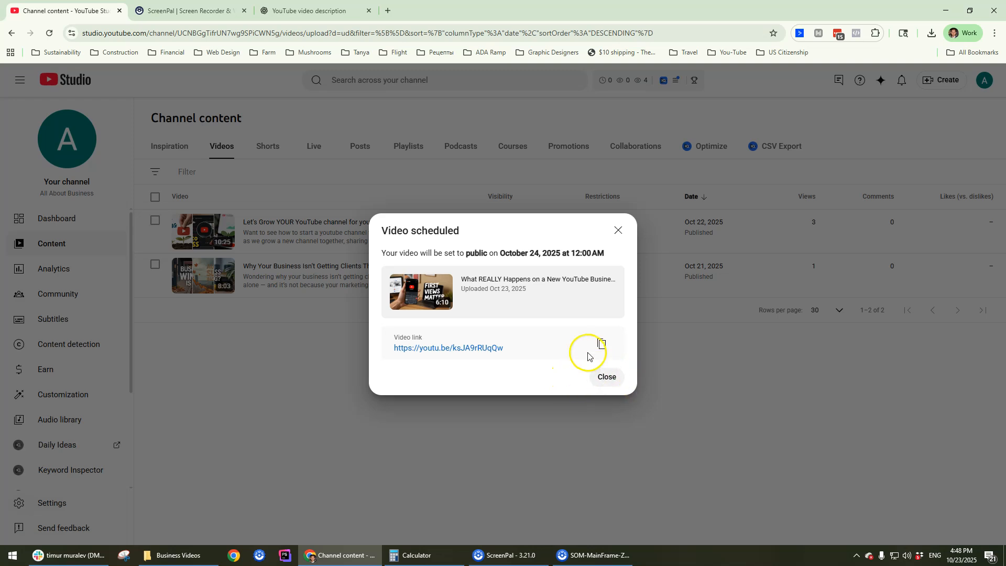
pyautogui.click(618, 377)
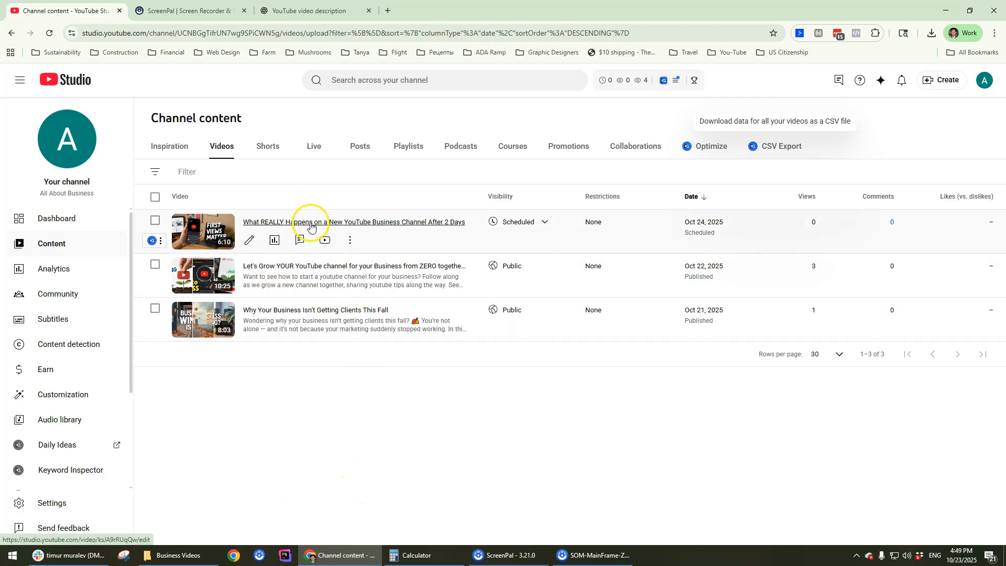
# Check the scheduled video's visibility and release date options, leaving them unchanged.
pyautogui.moveTo(504, 222)
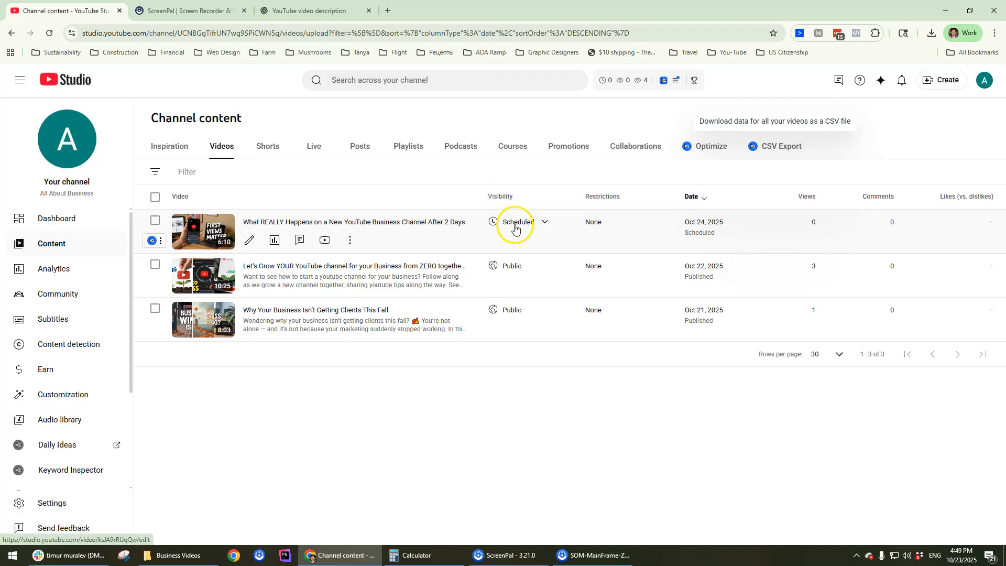
pyautogui.click(545, 226)
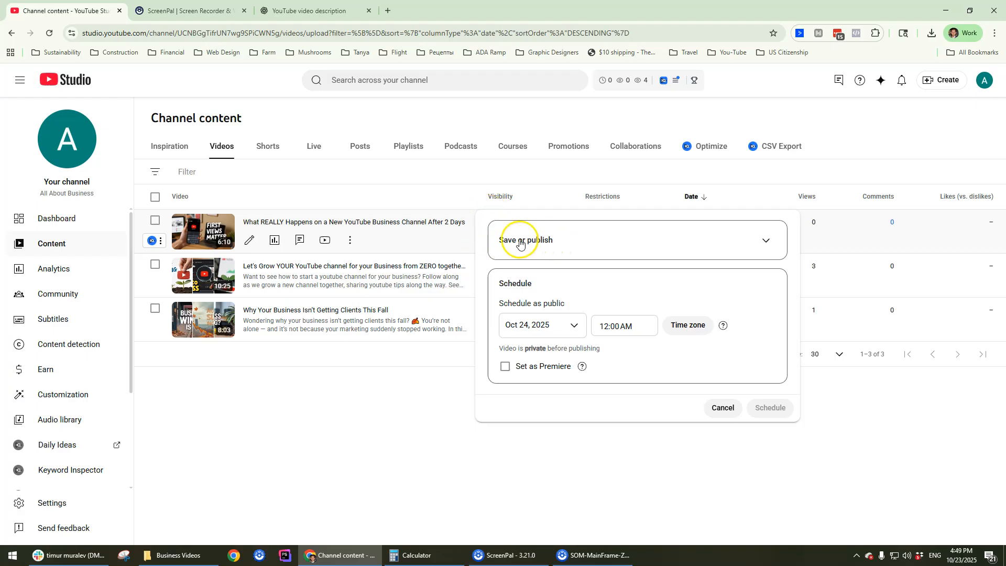
pyautogui.click(575, 328)
pyautogui.click(727, 292)
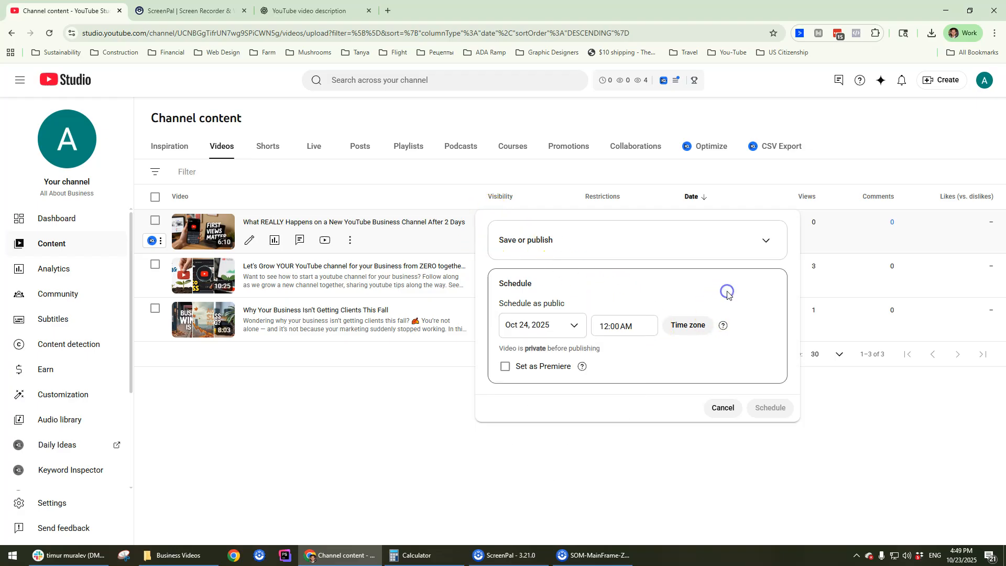
pyautogui.click(721, 407)
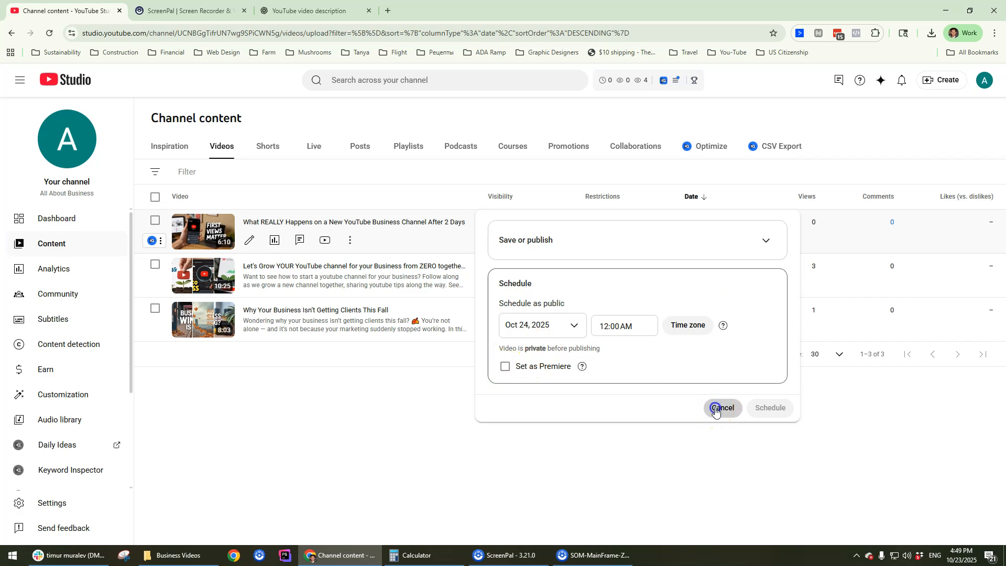
# Review the scheduled video's full details page, from title and description to the audience settings, and return to the channel content.
pyautogui.click(251, 241)
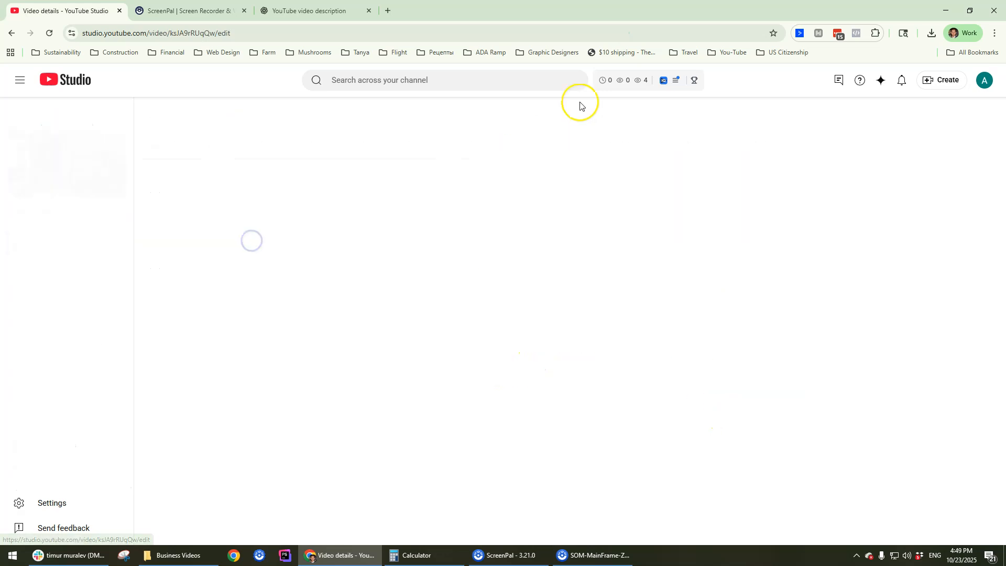
pyautogui.scroll(-7, 494, 406)
pyautogui.scroll(-20, 494, 407)
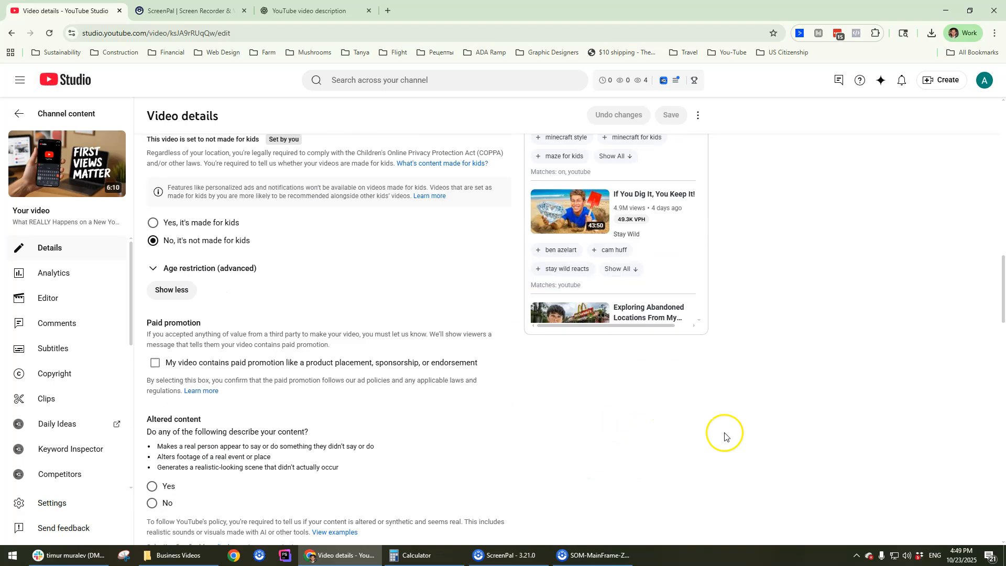
pyautogui.scroll(20, 511, 448)
pyautogui.scroll(20, 537, 446)
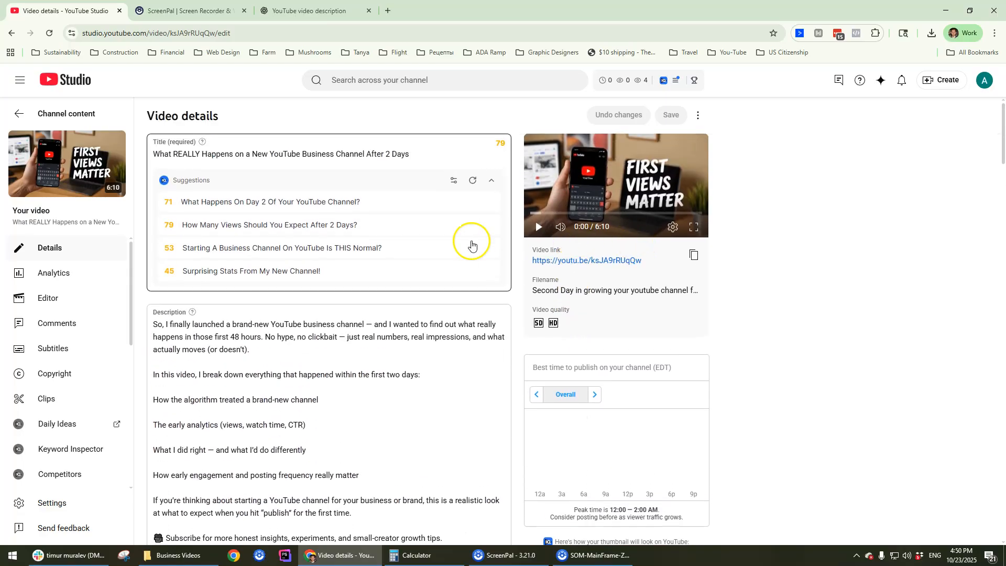
pyautogui.scroll(-3, 470, 243)
pyautogui.scroll(3, 335, 282)
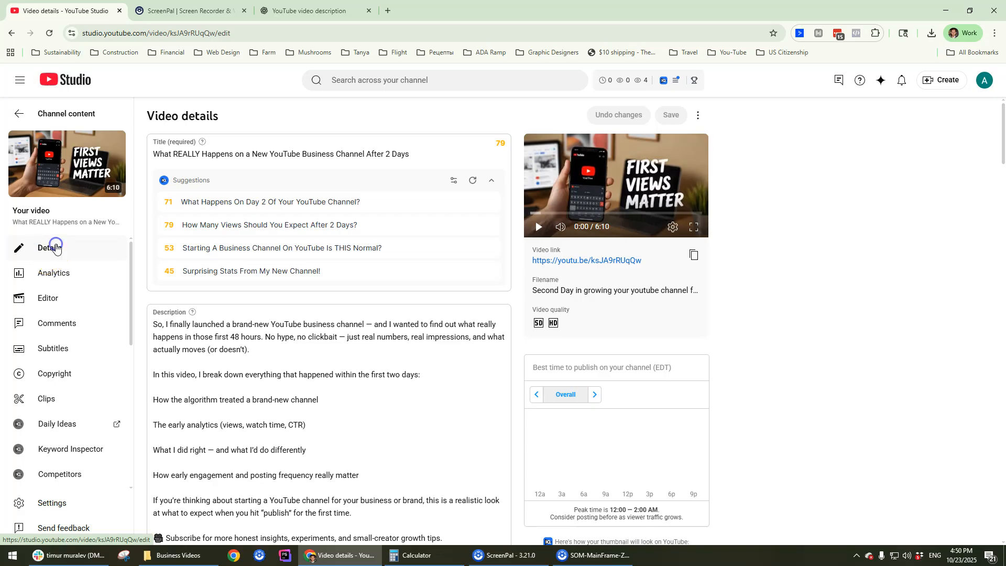
pyautogui.click(19, 113)
pyautogui.moveTo(302, 246)
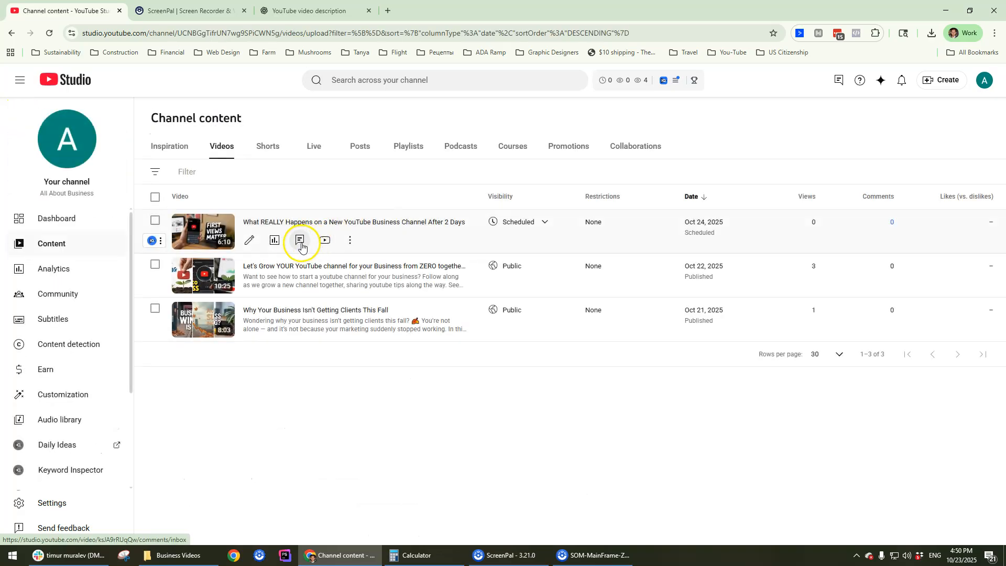
# Change the scheduled video's visibility to Public and publish it immediately.
pyautogui.click(250, 241)
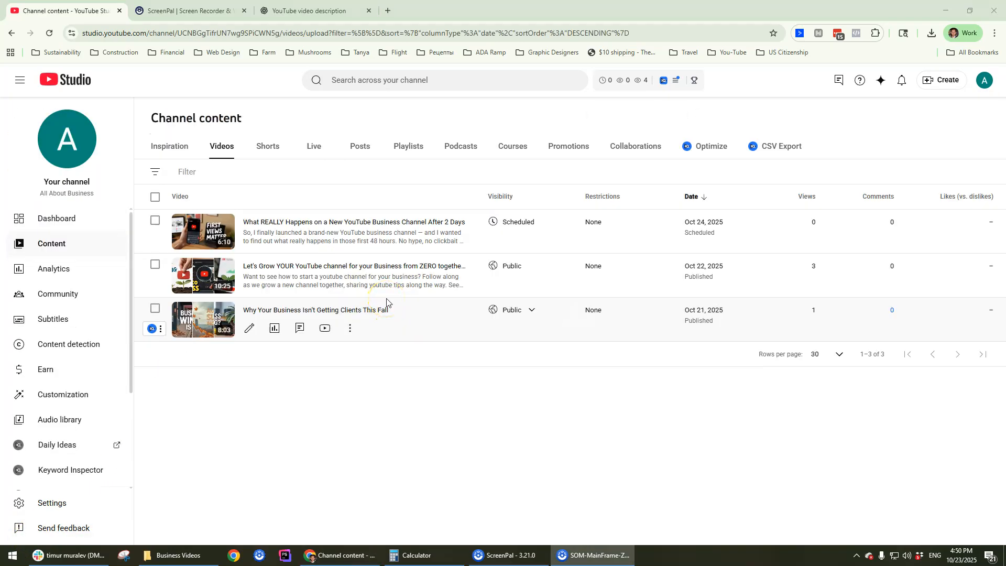
pyautogui.click(546, 223)
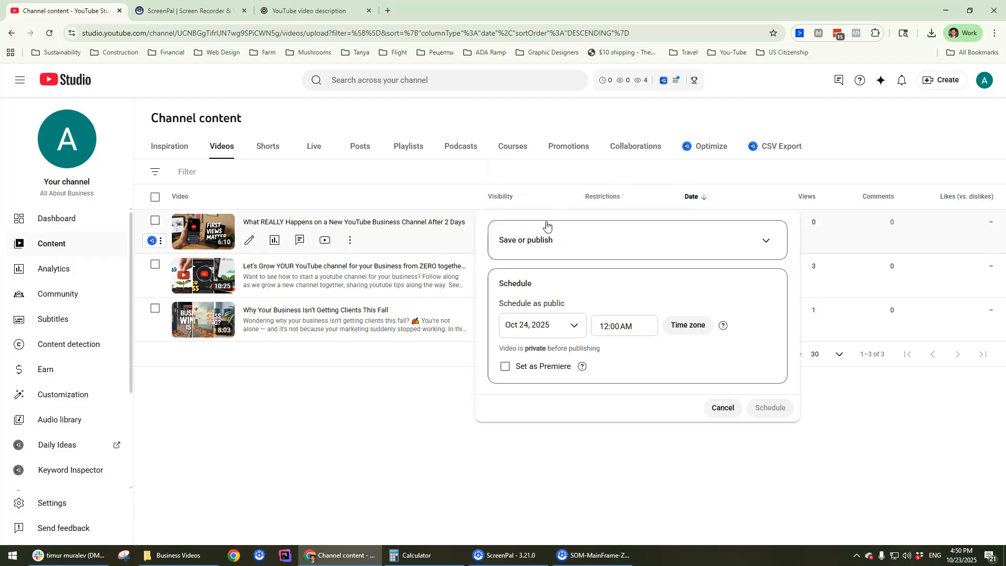
pyautogui.click(537, 246)
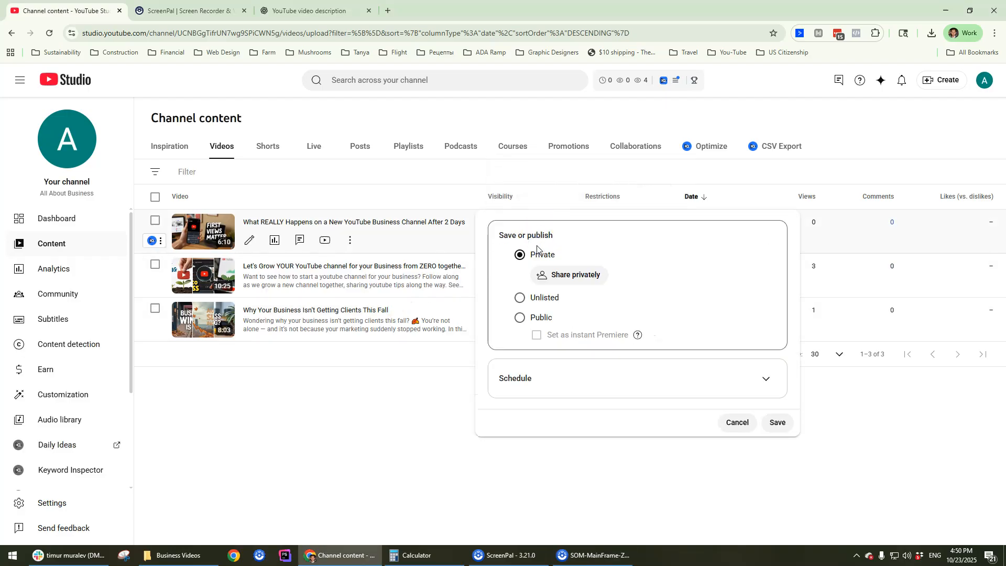
pyautogui.click(519, 319)
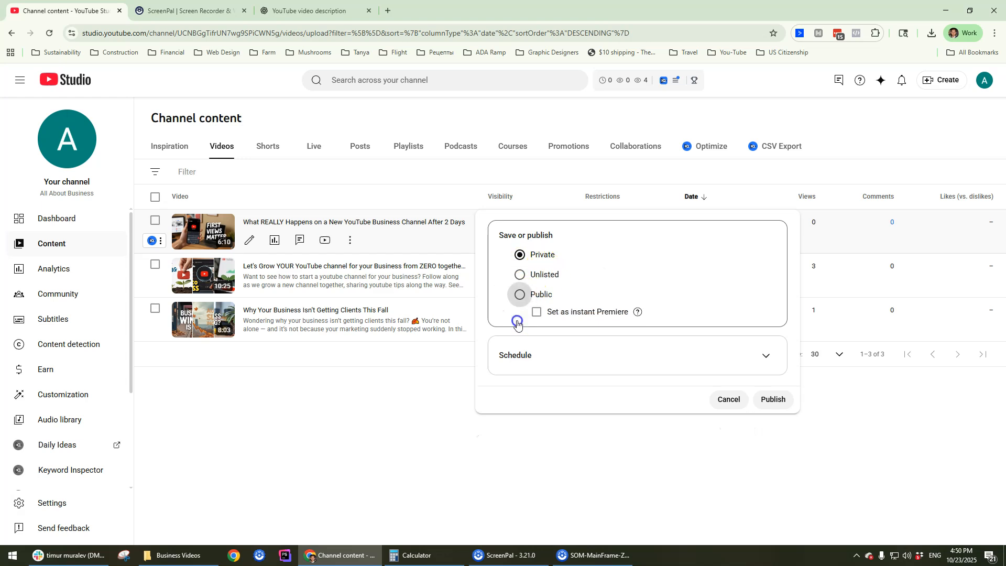
pyautogui.click(772, 400)
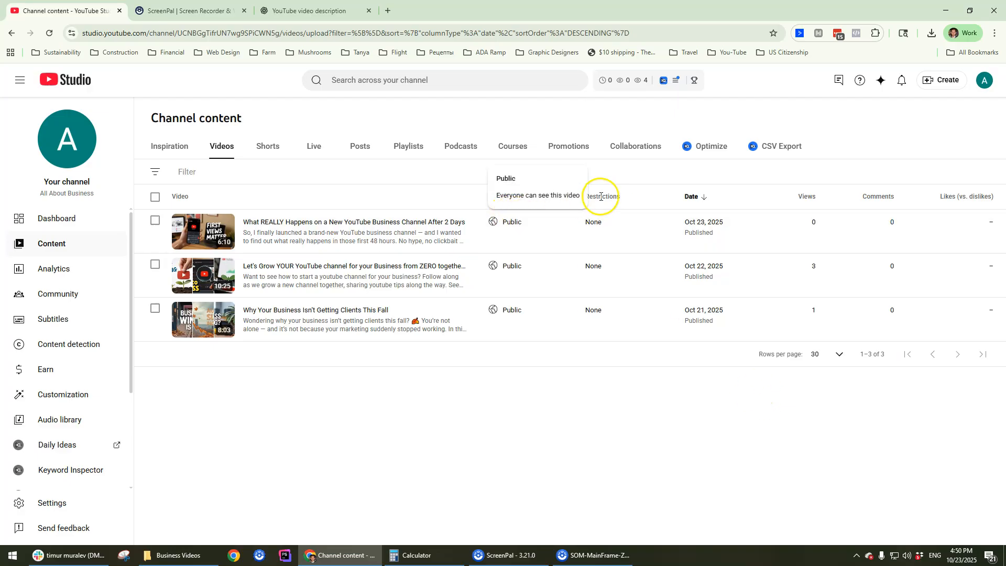
# View the channel's analytics overview and return to the video list.
pyautogui.click(63, 219)
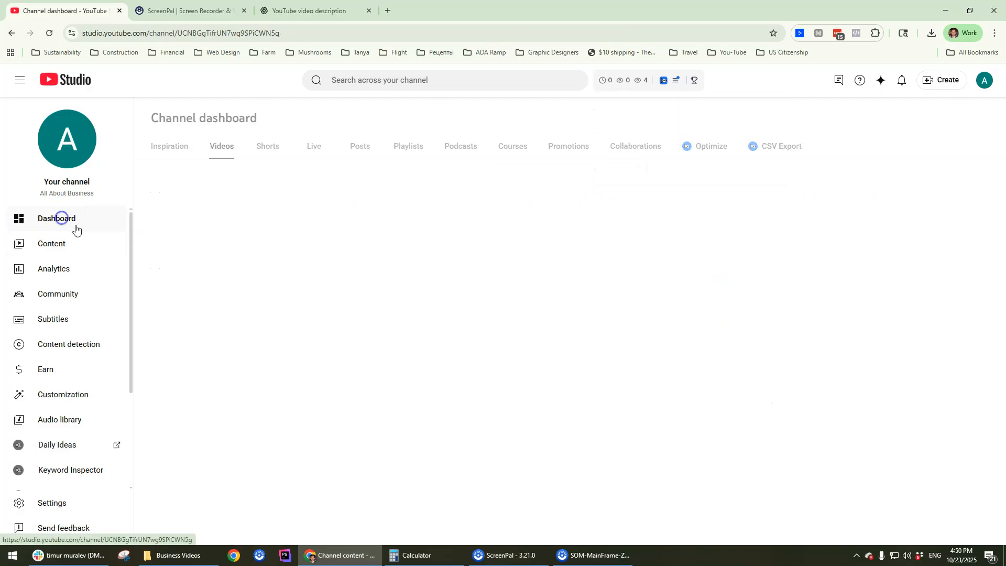
pyautogui.click(57, 269)
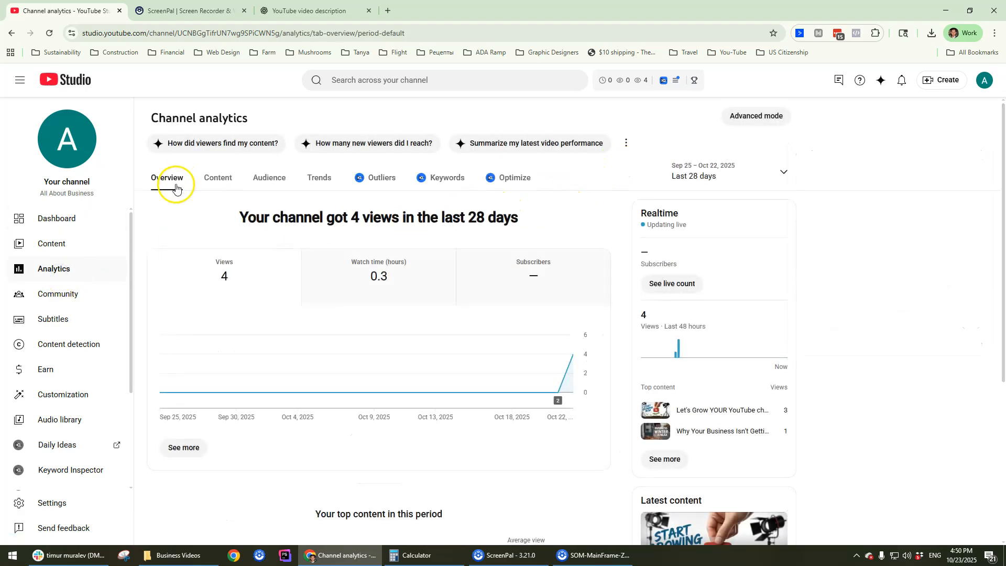
pyautogui.click(77, 252)
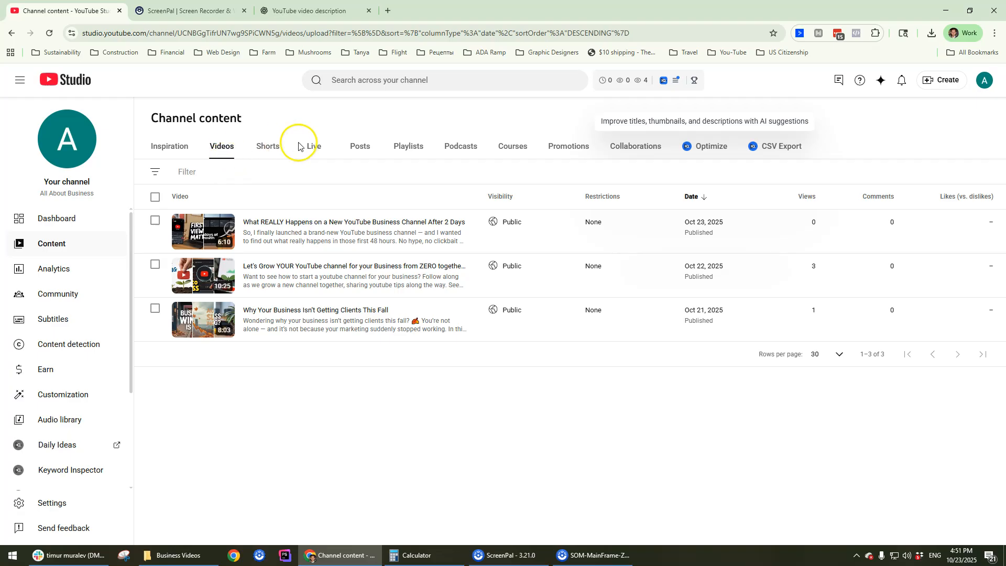
# Inspect the details of the "Scaling YOUR YouTube Channel." playlist and view the channel dashboard.
pyautogui.click(414, 146)
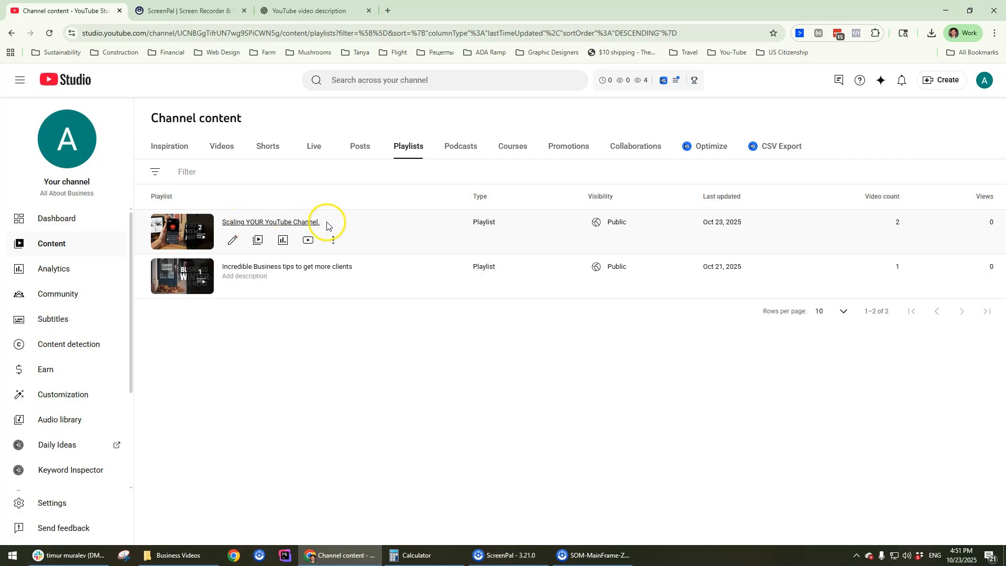
pyautogui.click(286, 223)
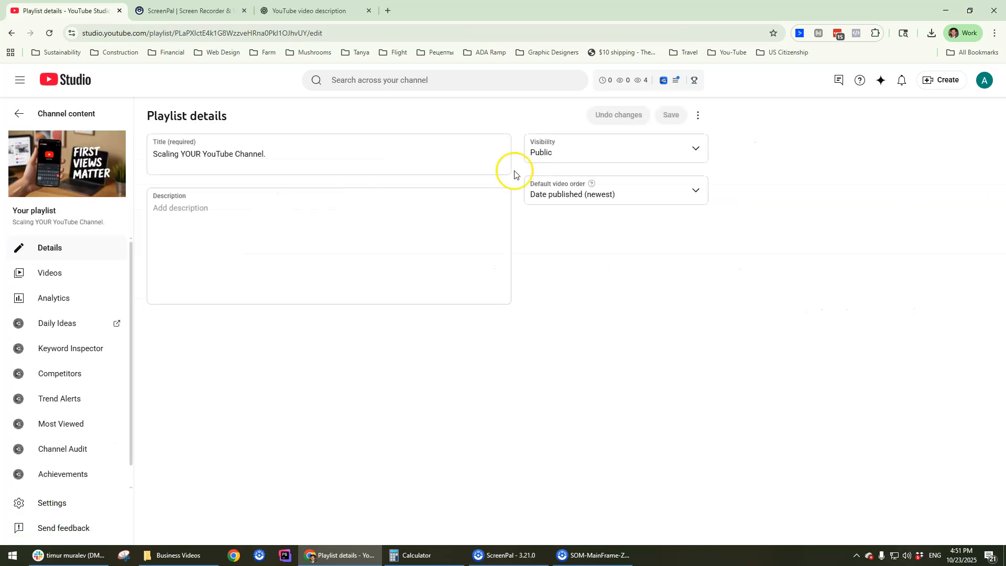
pyautogui.hotkey('alt', 'Left')
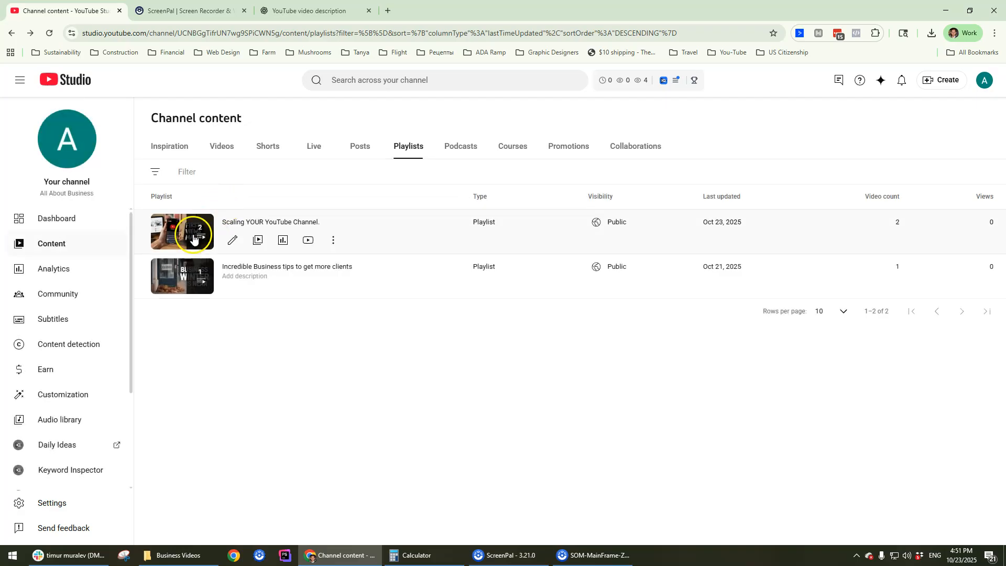
pyautogui.click(167, 227)
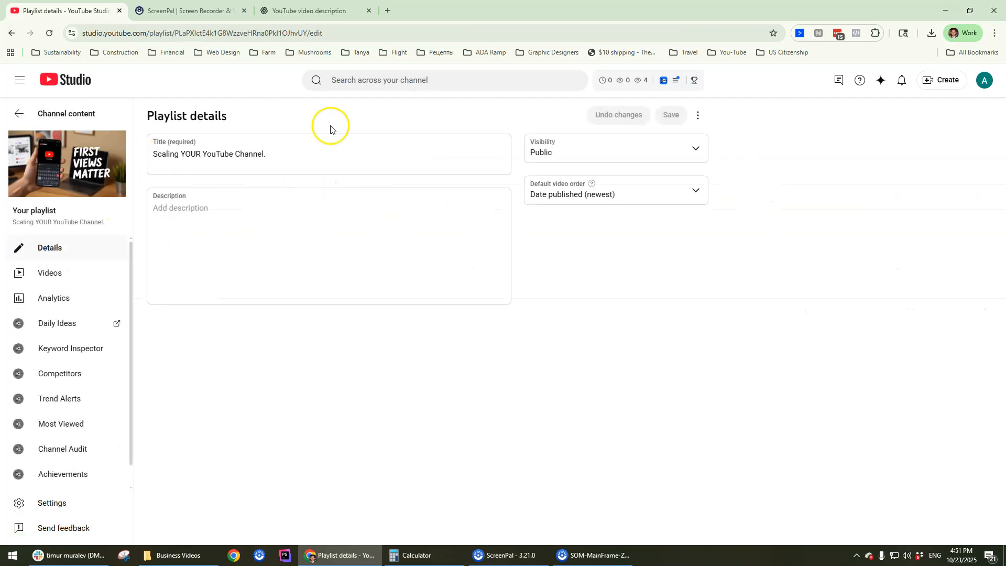
pyautogui.click(18, 113)
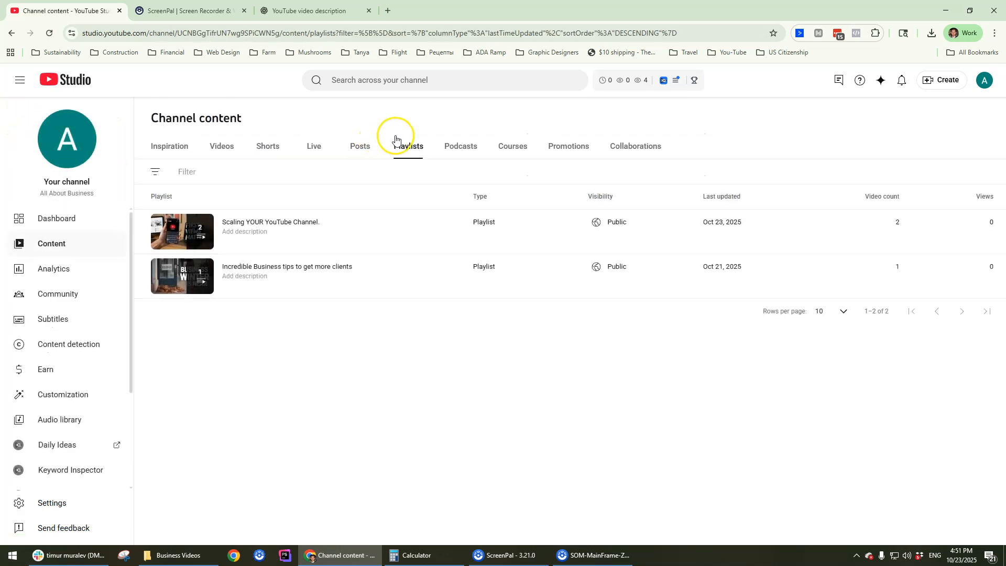
pyautogui.click(43, 223)
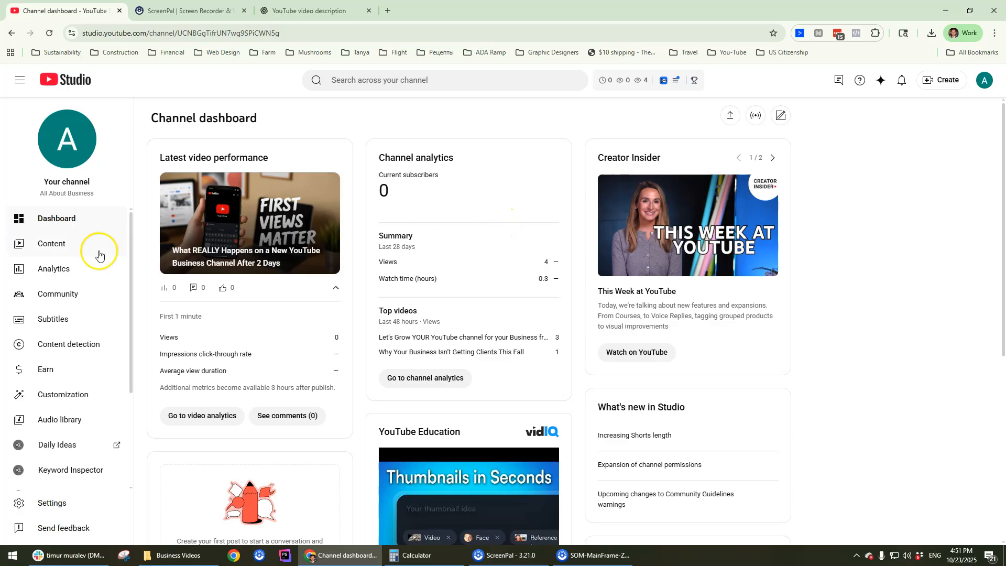
# Append "- Video 1" to the title of the newly published video, save it and return to the channel content.
pyautogui.click(90, 242)
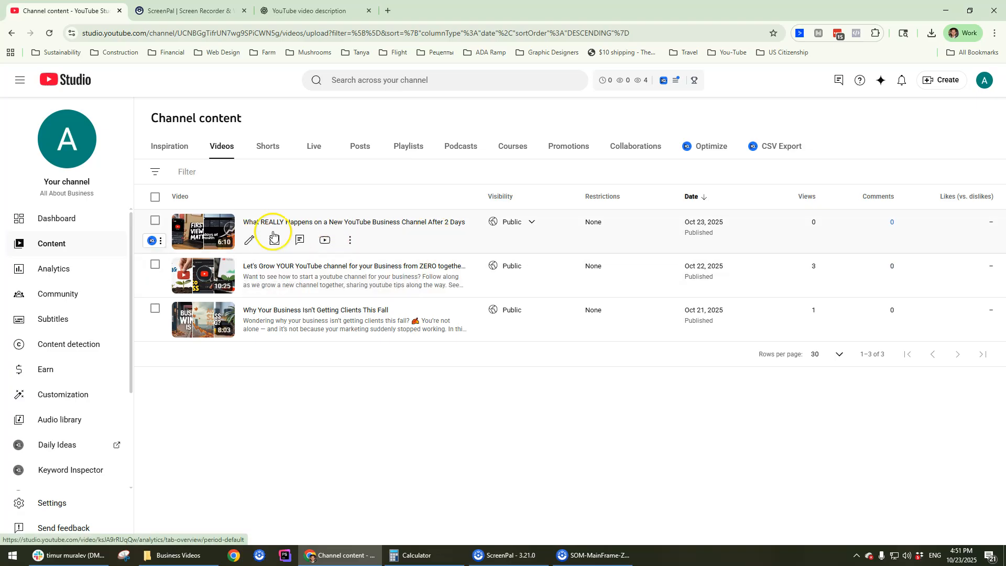
pyautogui.click(251, 240)
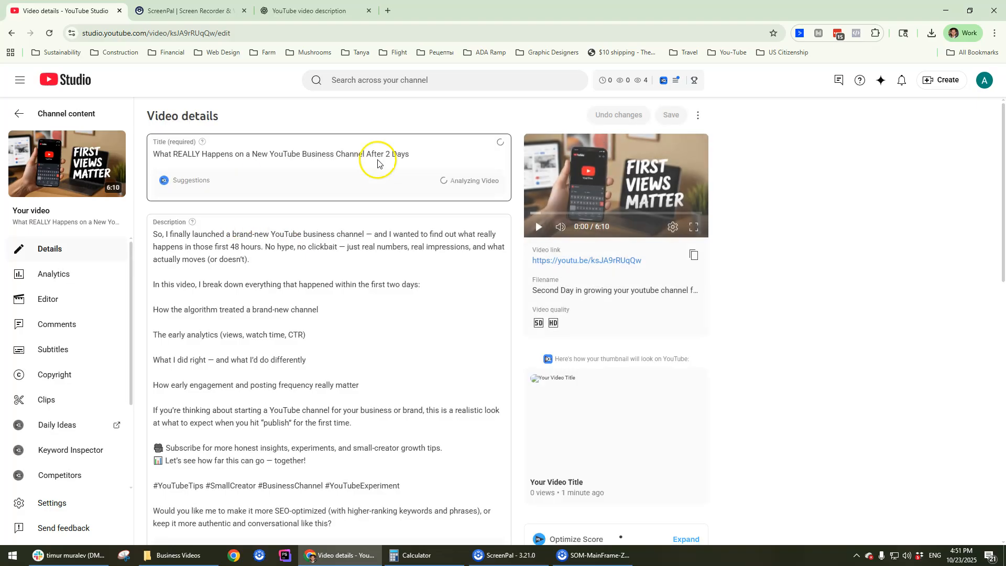
pyautogui.click(435, 154)
pyautogui.write('- ')
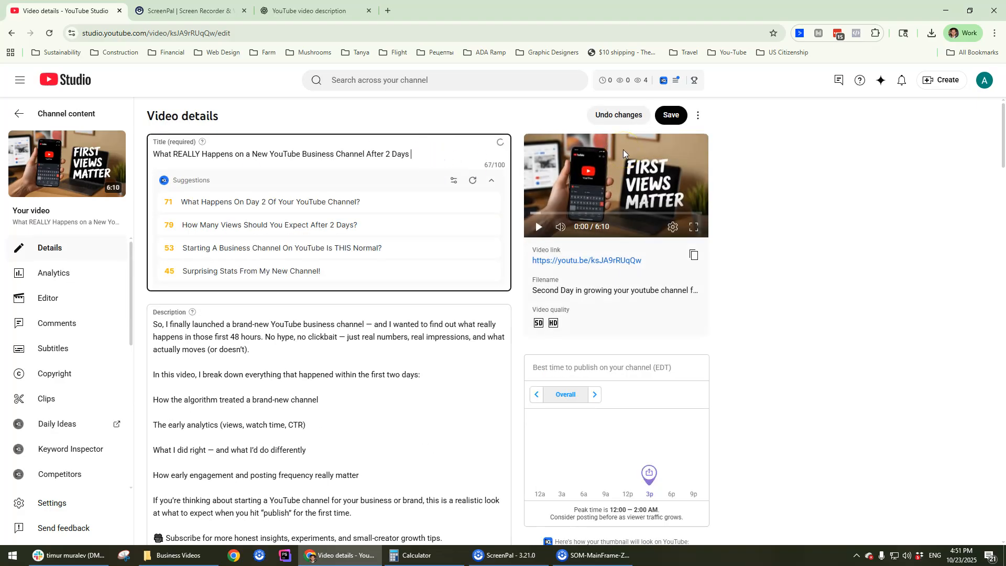
pyautogui.write('Video 1')
pyautogui.click(430, 152)
pyautogui.click(671, 114)
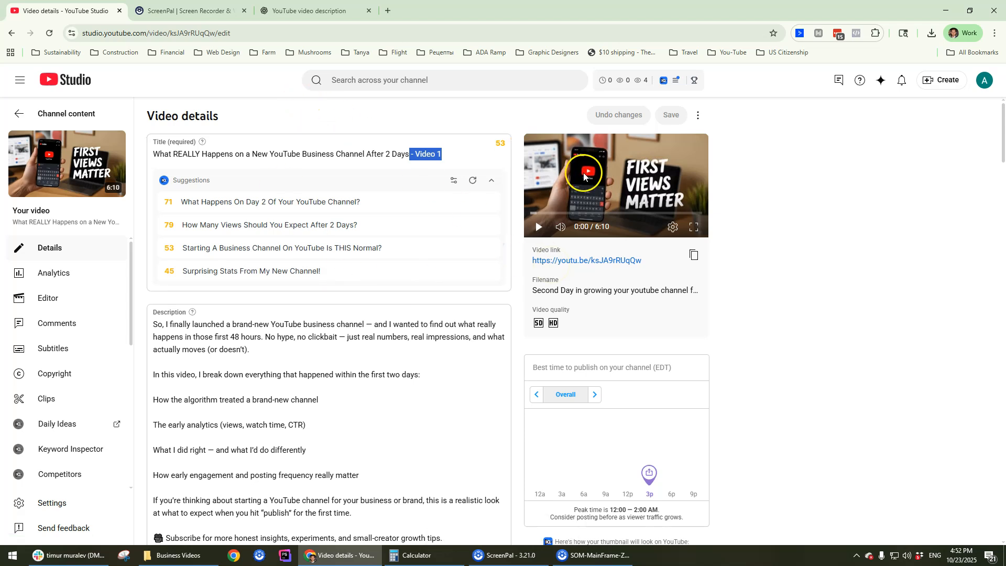
pyautogui.click(509, 138)
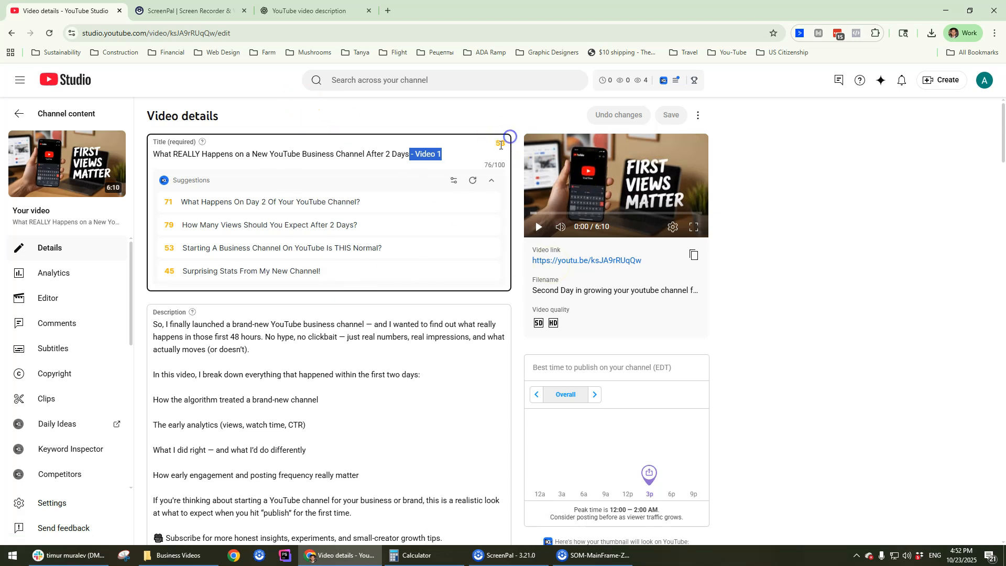
pyautogui.click(26, 113)
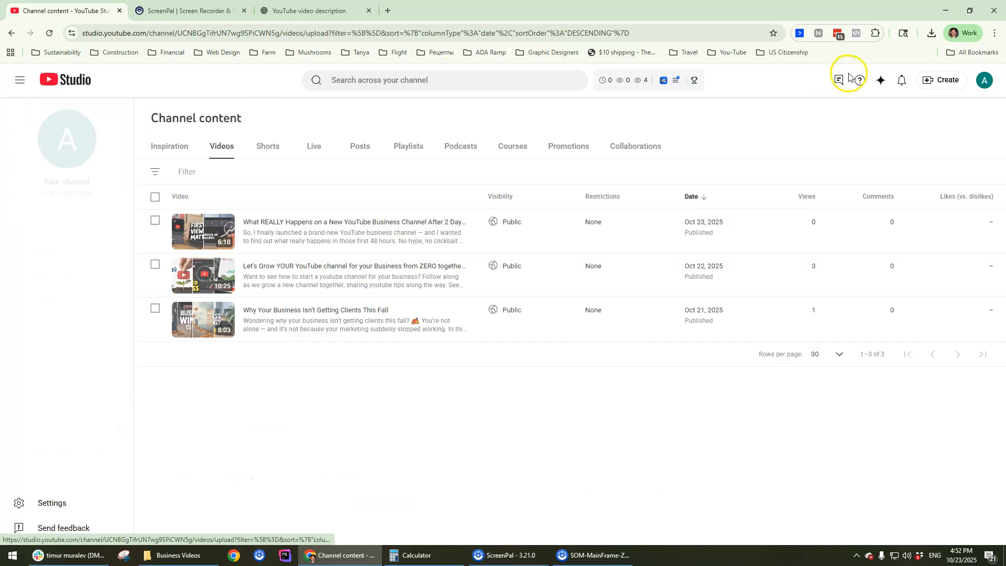